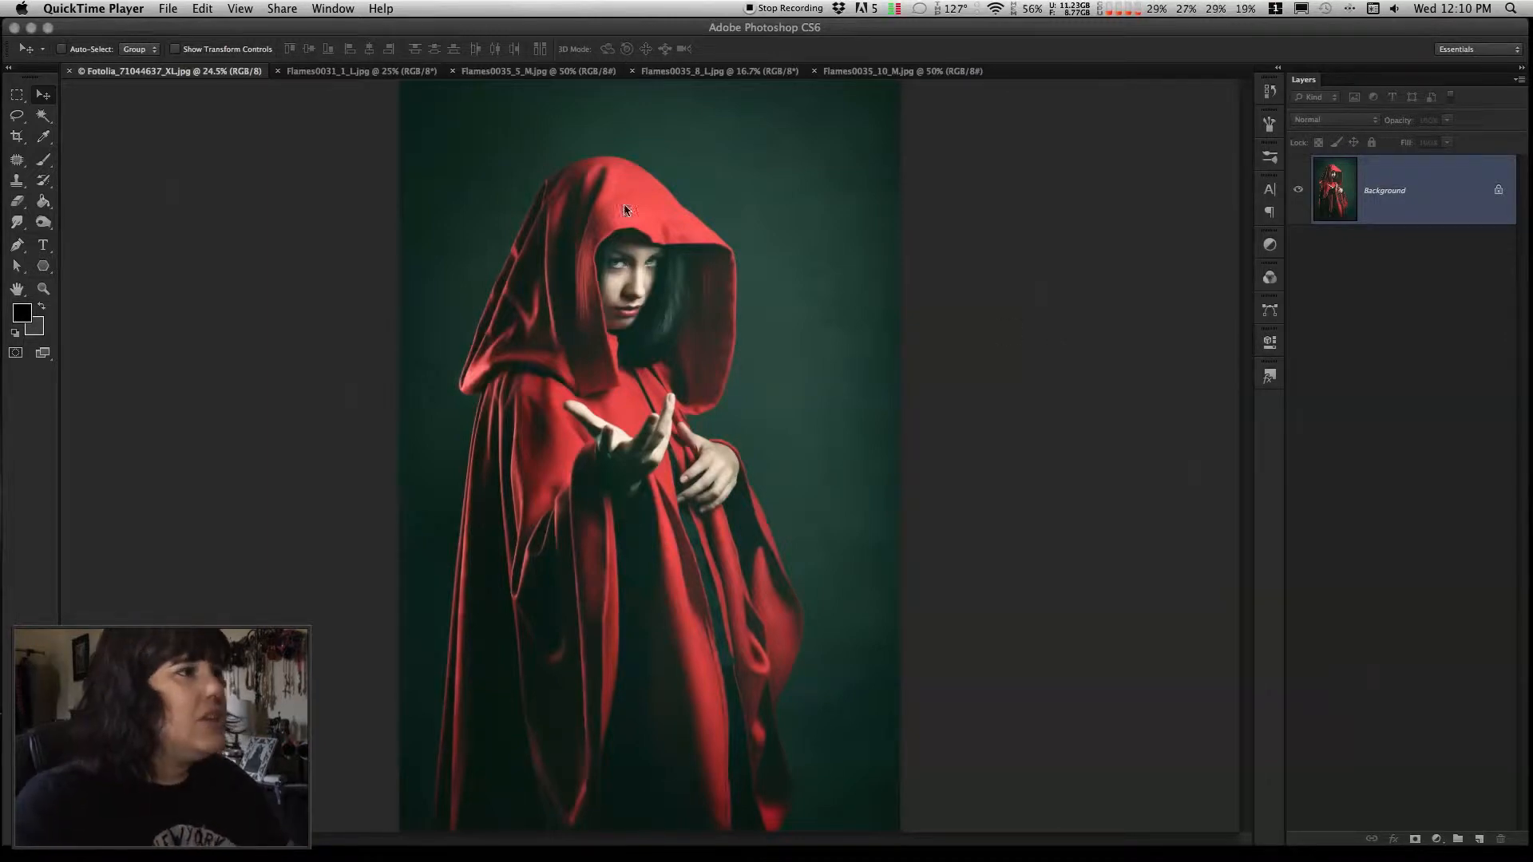
# Review the open flame stock images, including Flames0031_1_L, Flames0035_5_M, Flames0035_8_L and Flames0035_10_M, as candidates for the composite
pyautogui.click(372, 73)
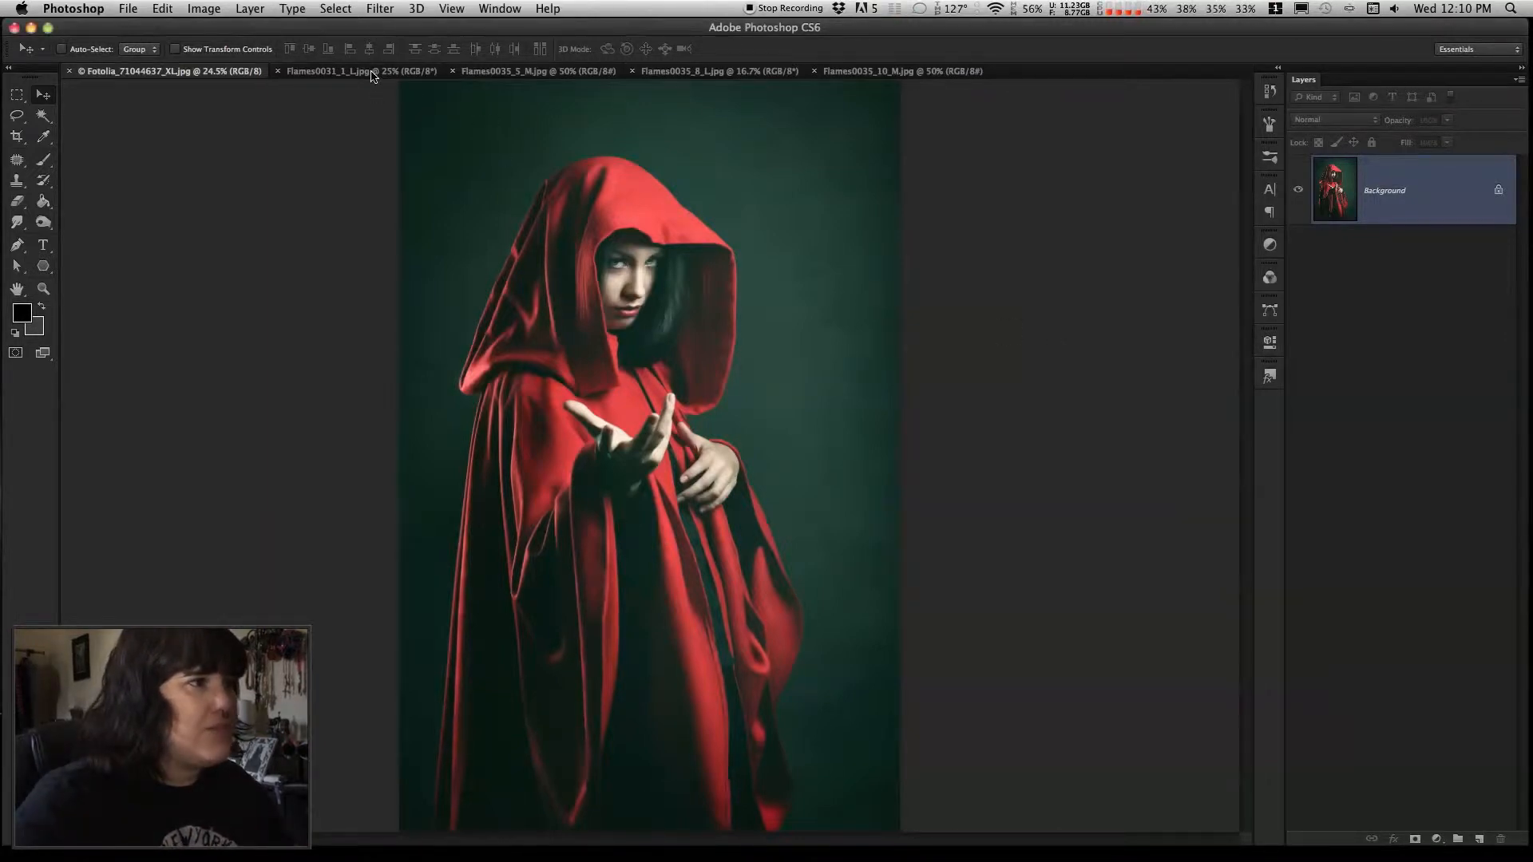
pyautogui.click(372, 74)
pyautogui.click(561, 73)
pyautogui.click(730, 74)
pyautogui.click(917, 74)
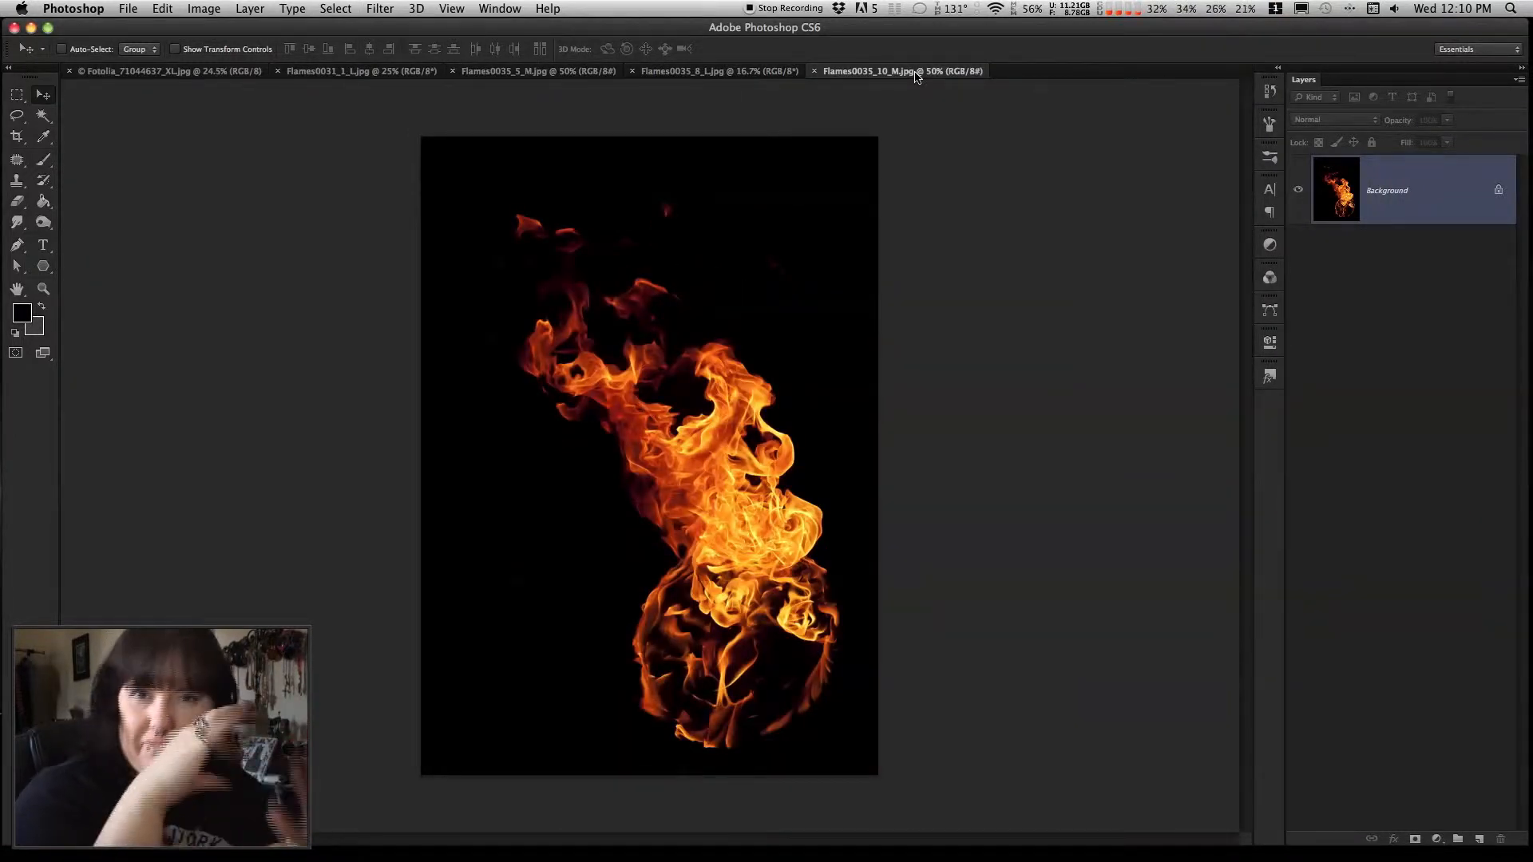
pyautogui.click(715, 73)
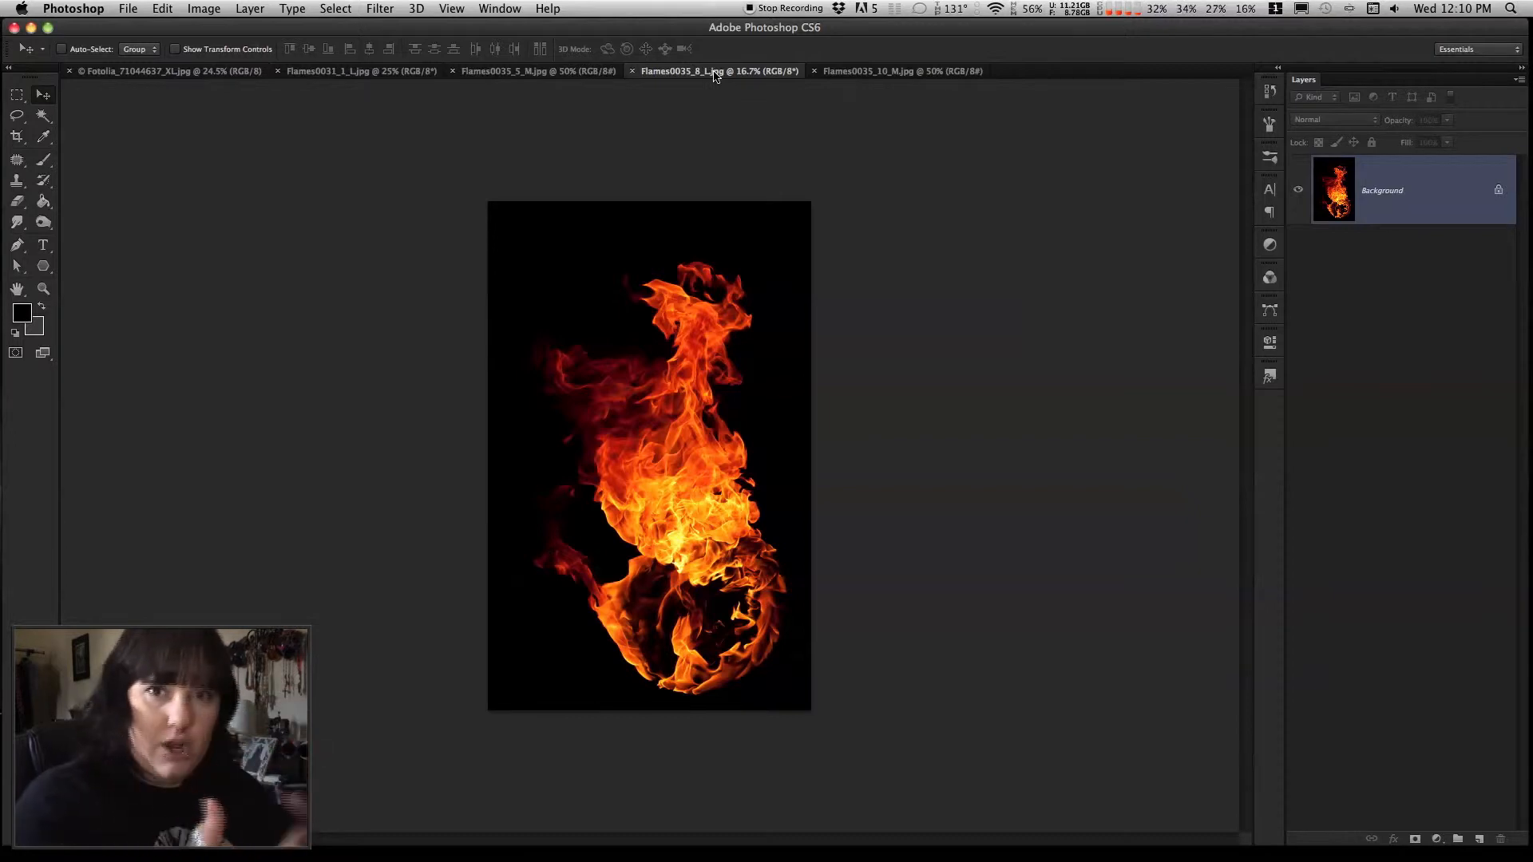
# Copy the Flames0031_1_L image into the red-cloaked woman document as a new layer centred over the photo
pyautogui.click(347, 74)
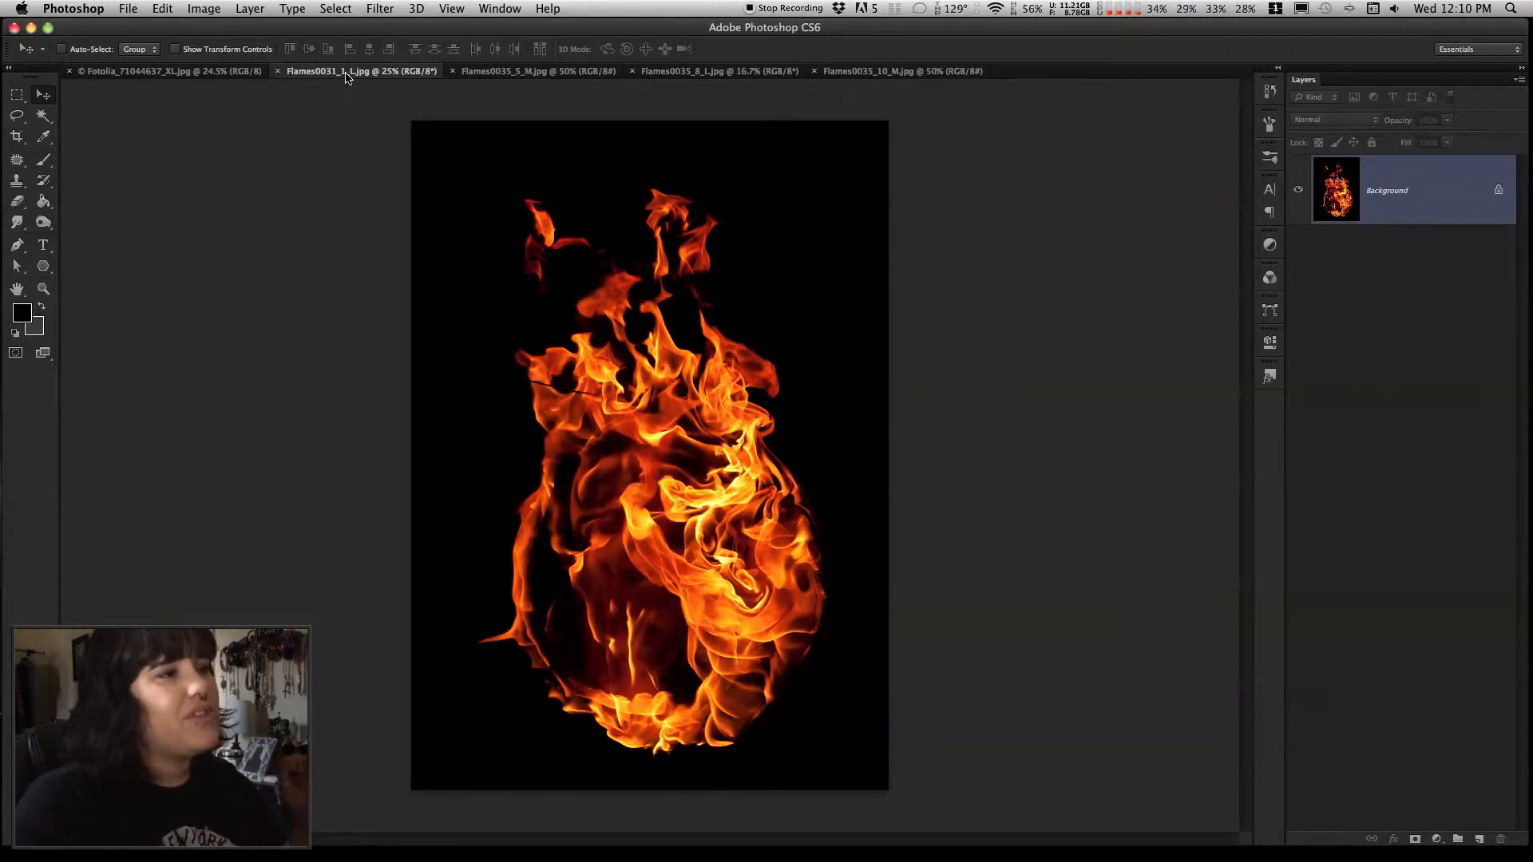
pyautogui.moveTo(456, 171); pyautogui.dragTo(631, 308)
pyautogui.moveTo(724, 410); pyautogui.dragTo(552, 261)
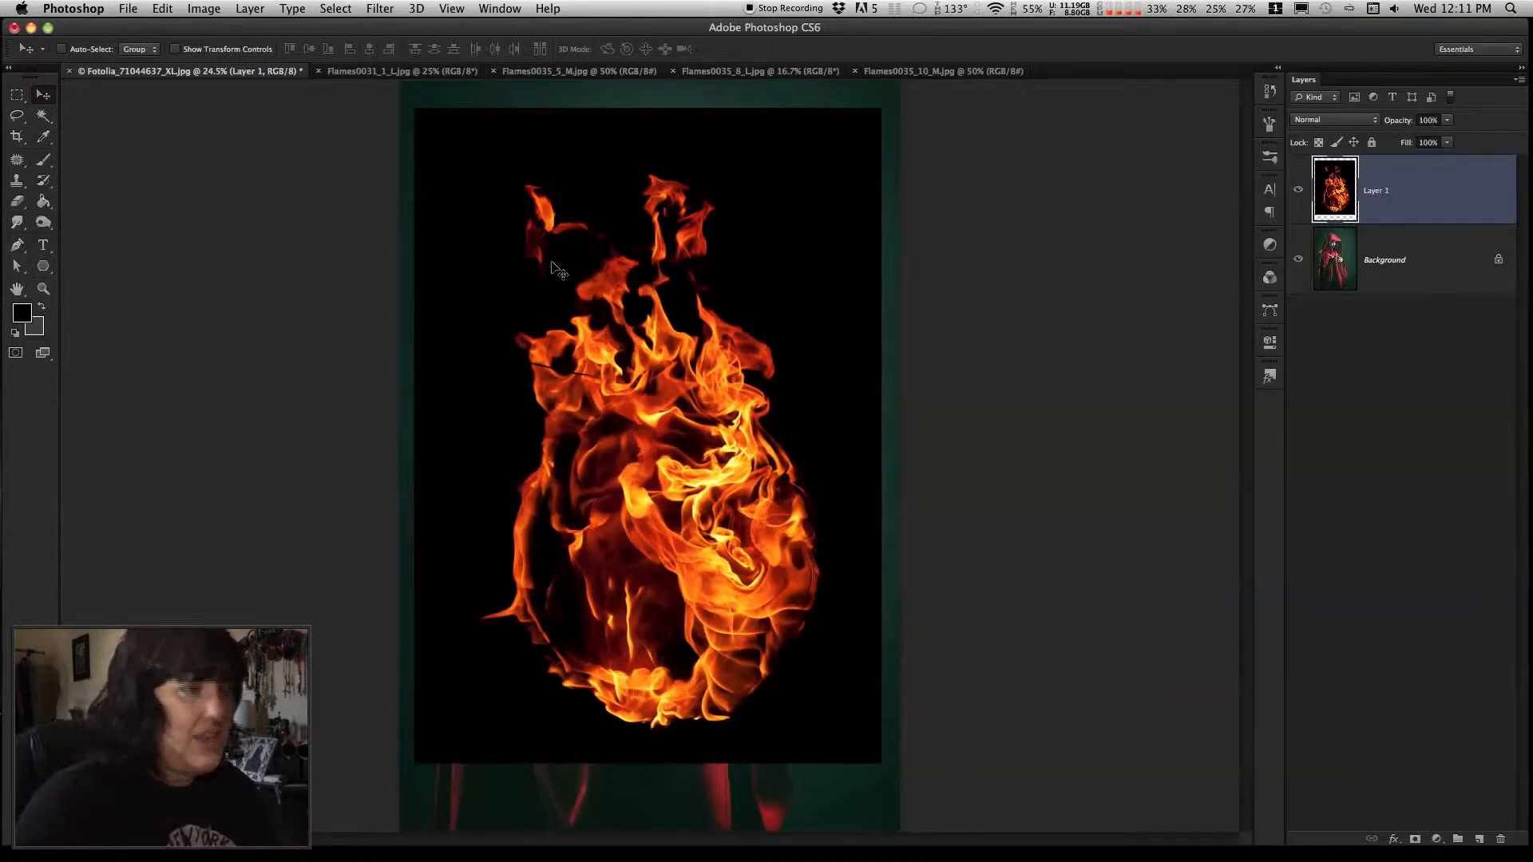
# Scale the flame layer down proportionally to roughly a quarter of its size and place it above the woman's open palm
pyautogui.click(160, 9)
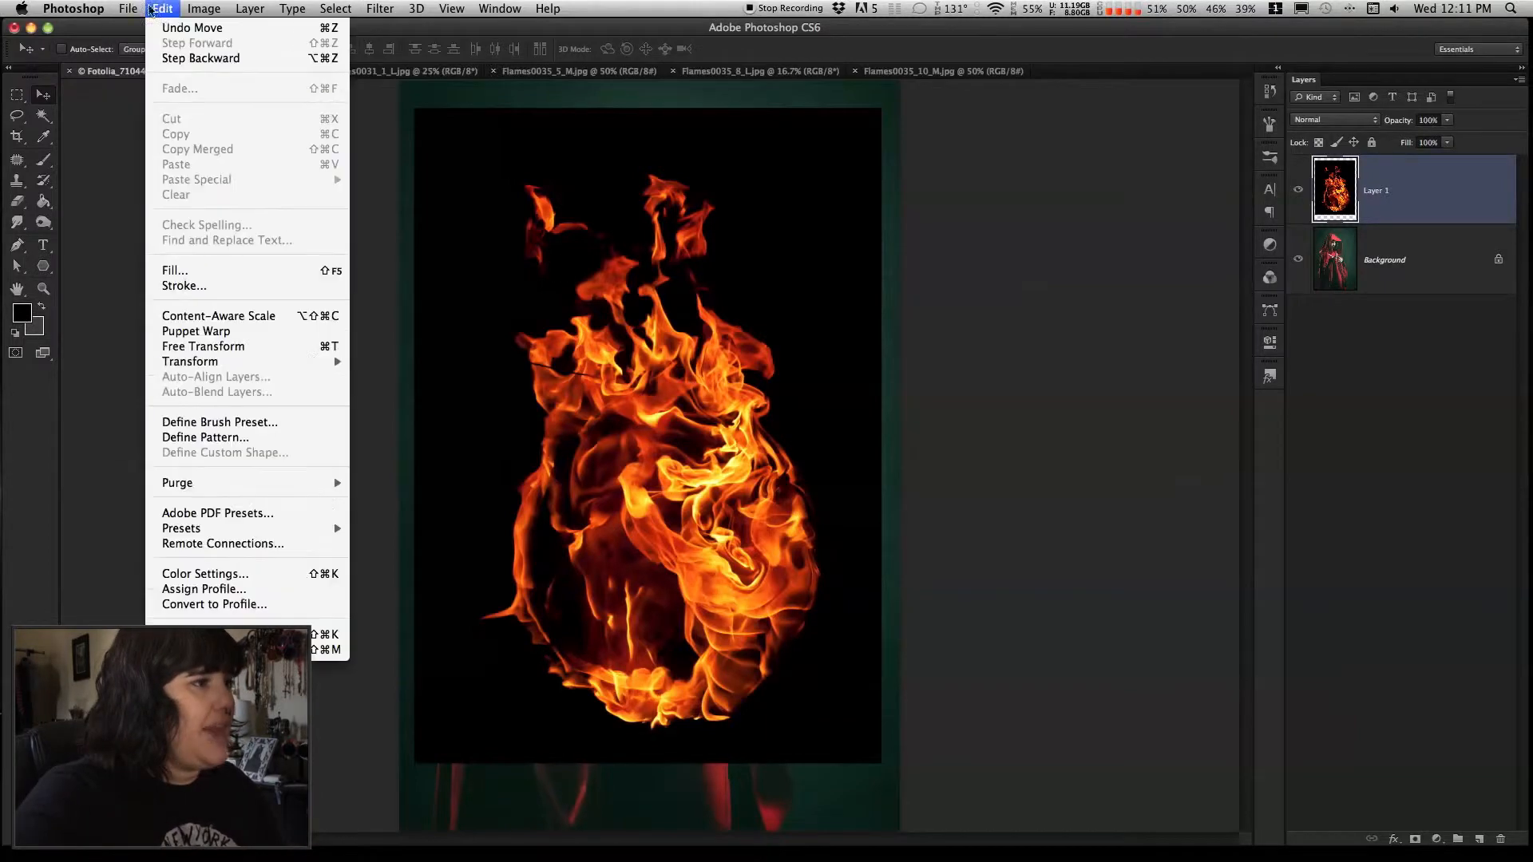
pyautogui.moveTo(337, 361)
pyautogui.click(375, 392)
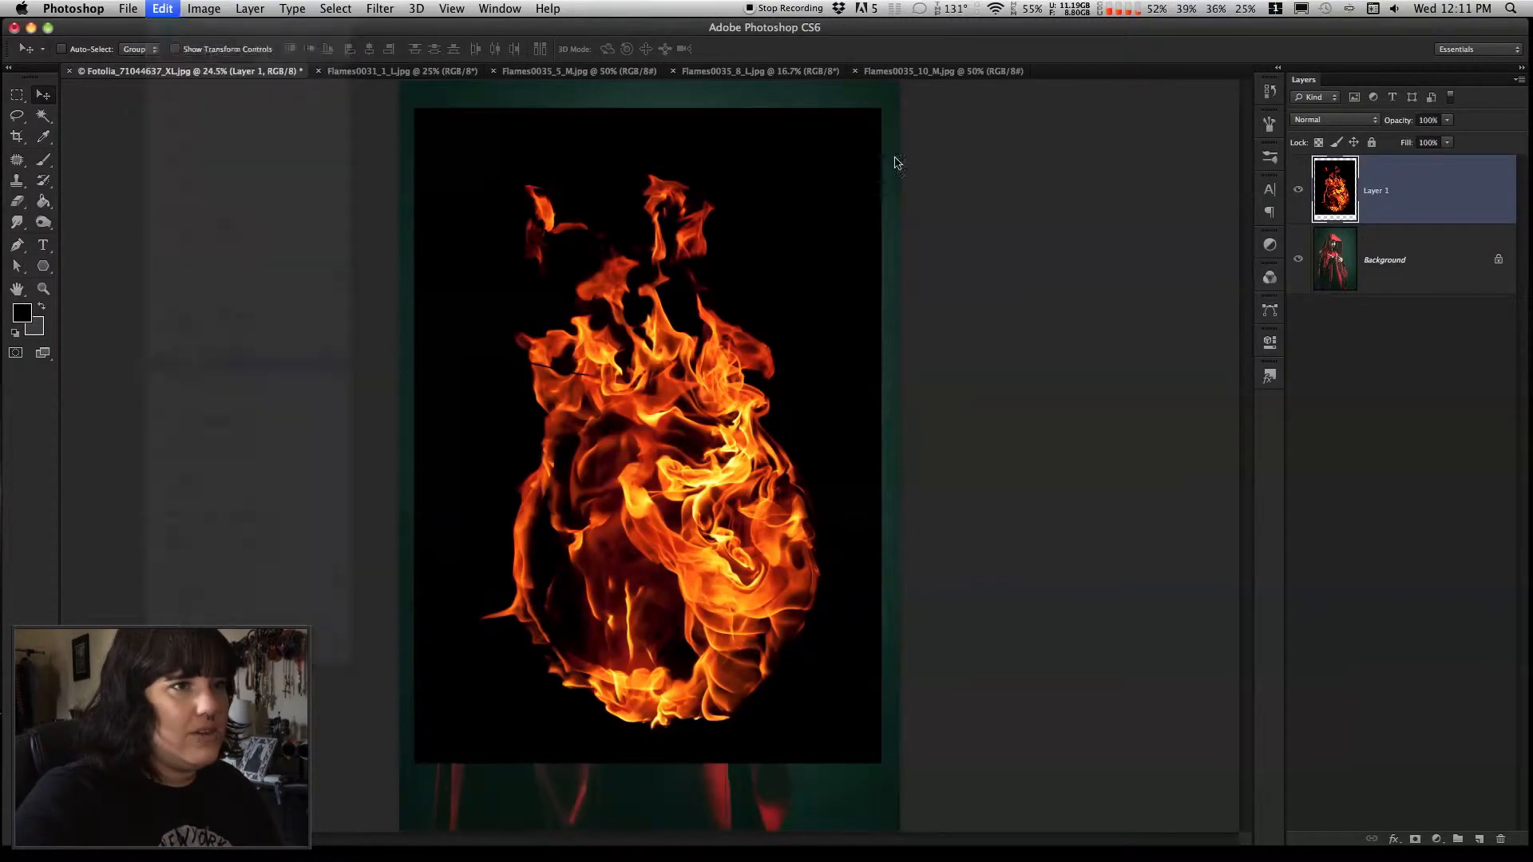
pyautogui.moveTo(881, 119); pyautogui.dragTo(487, 585)
pyautogui.moveTo(484, 656); pyautogui.dragTo(642, 342)
pyautogui.press('Return')
# Set the flame layer's blend mode to Screen to remove its black background
pyautogui.click(45, 290)
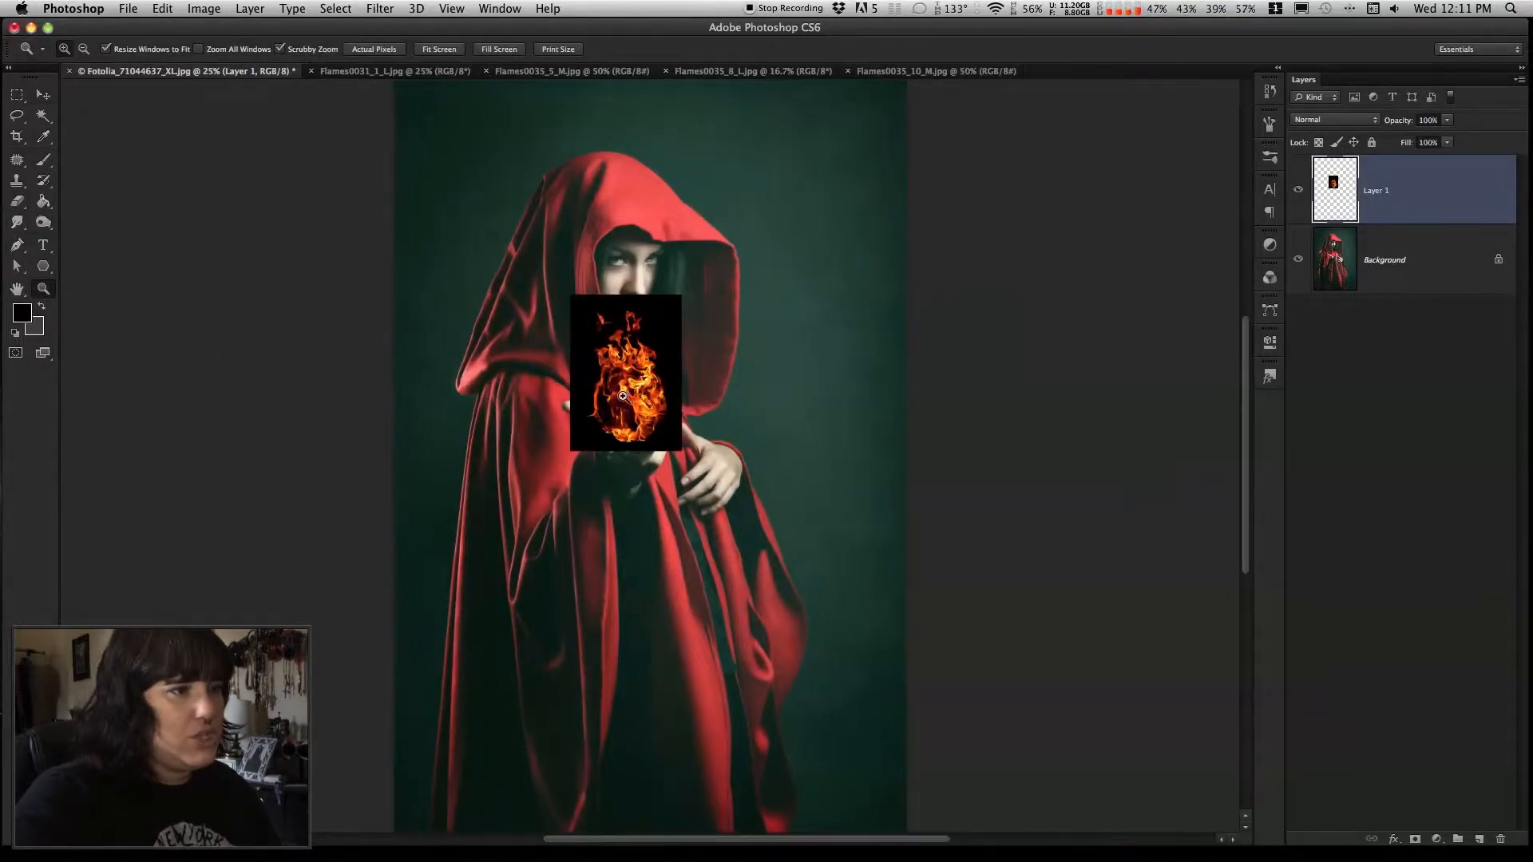
pyautogui.click(623, 394)
pyautogui.click(615, 387)
pyautogui.click(623, 391)
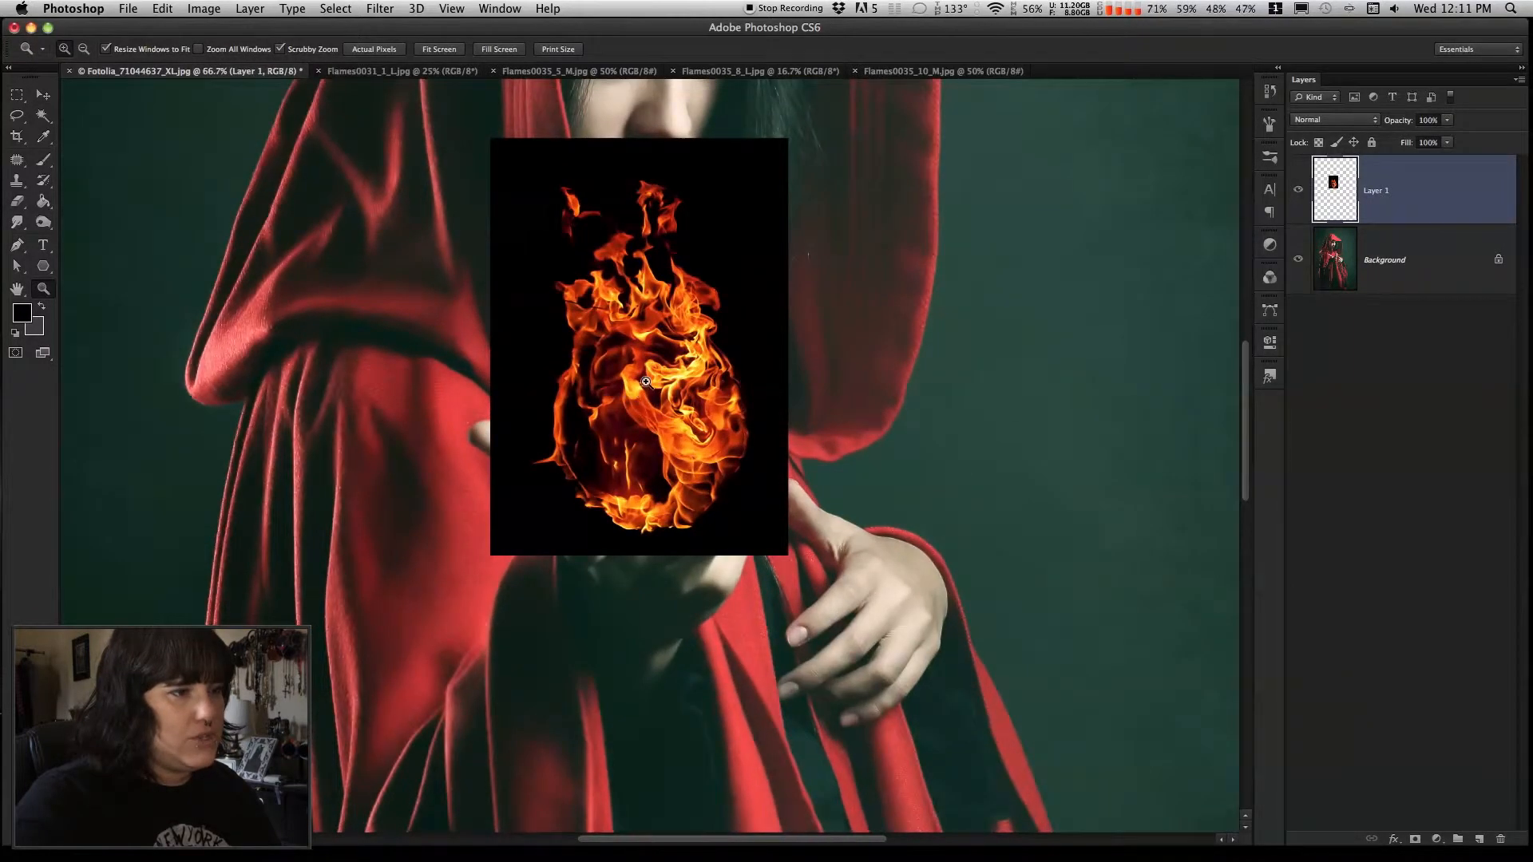
pyautogui.click(646, 383)
pyautogui.scroll(3, 646, 383)
pyautogui.click(45, 96)
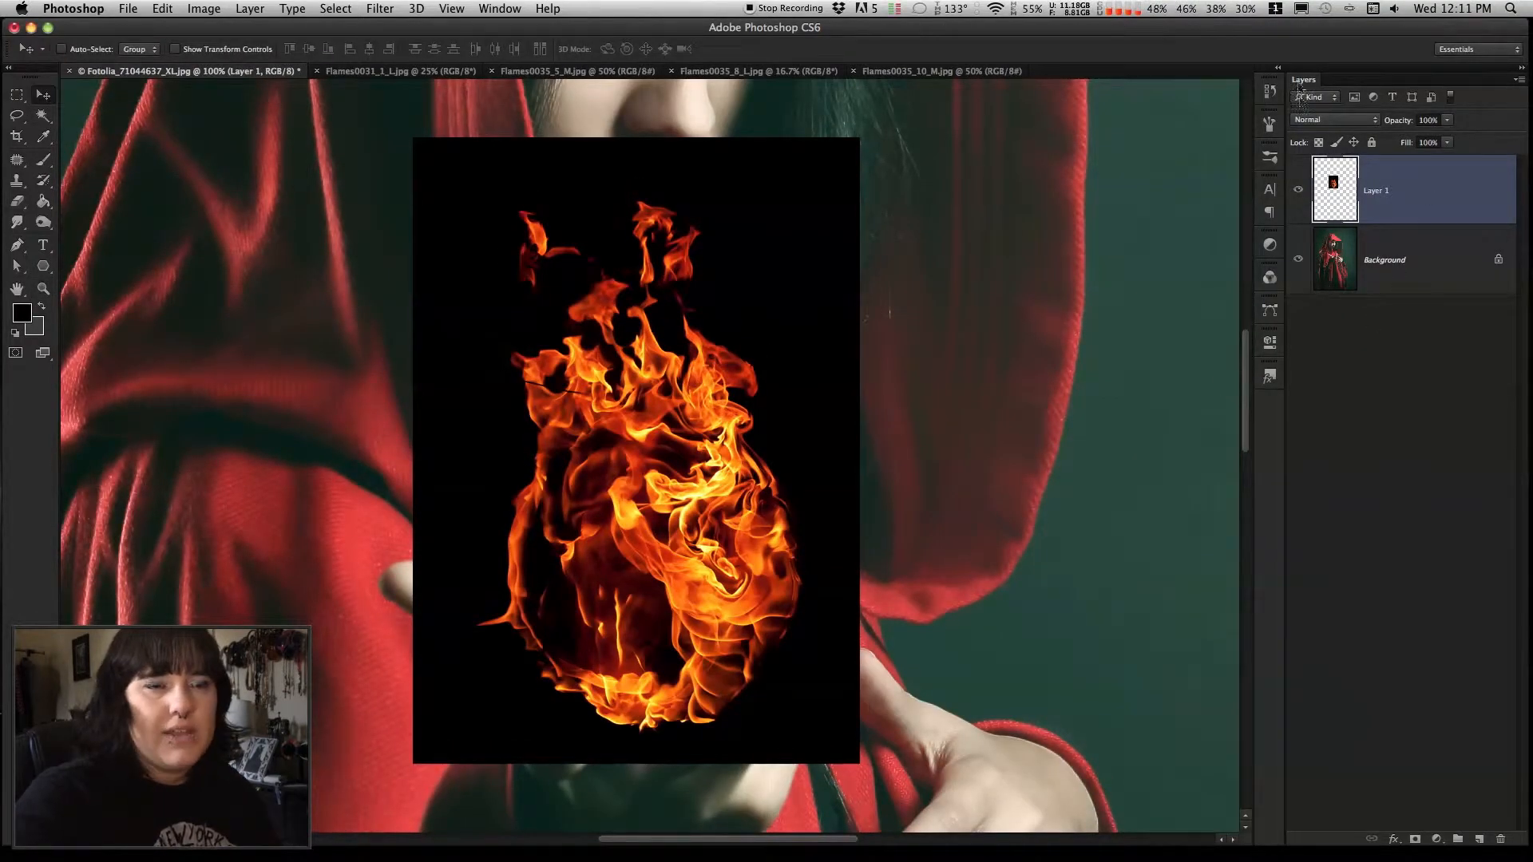
pyautogui.click(1334, 124)
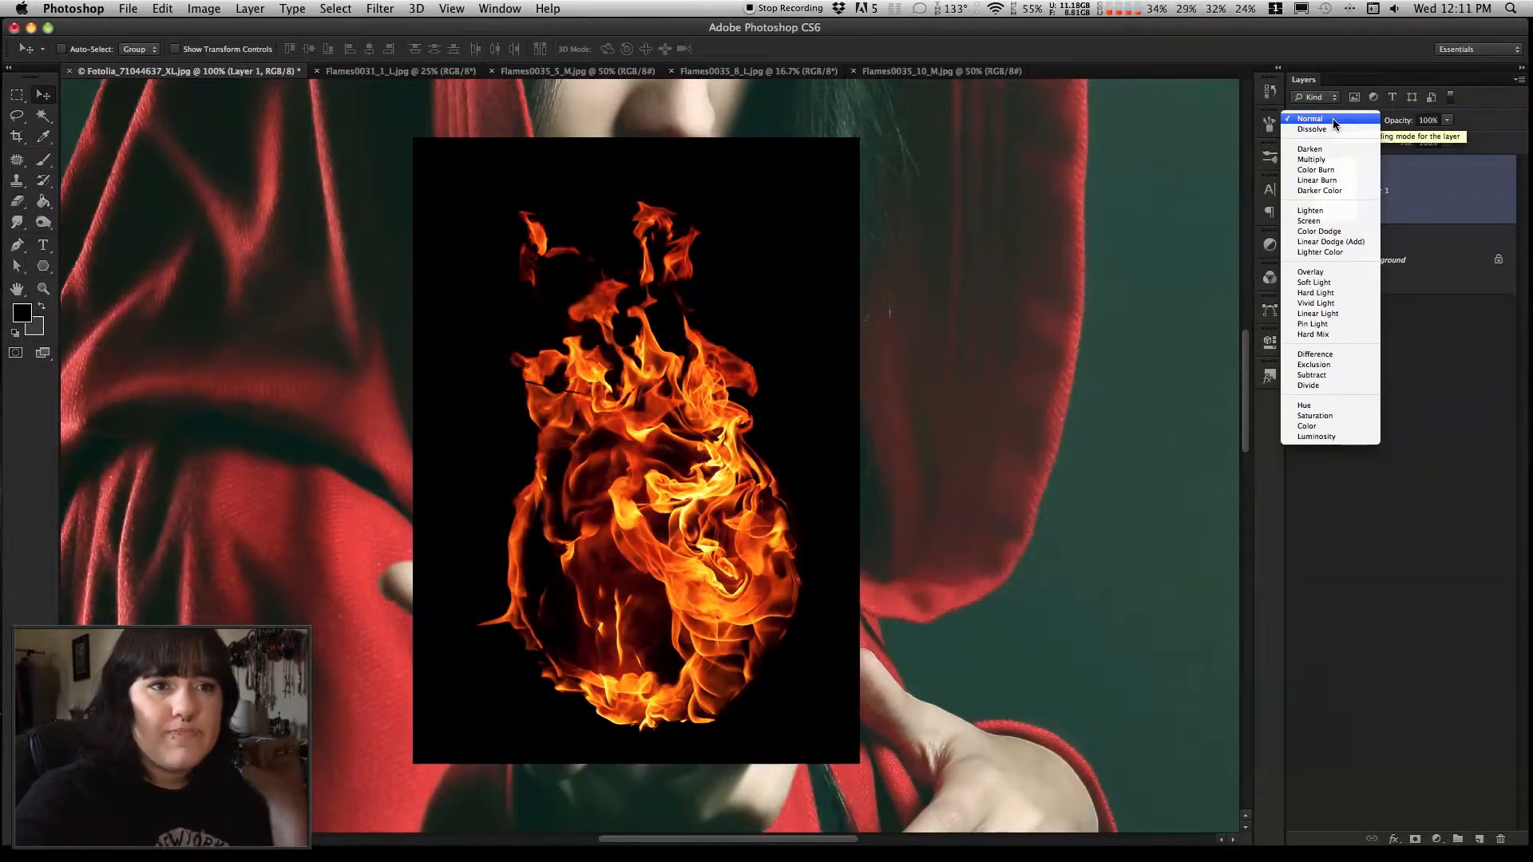
pyautogui.click(1327, 224)
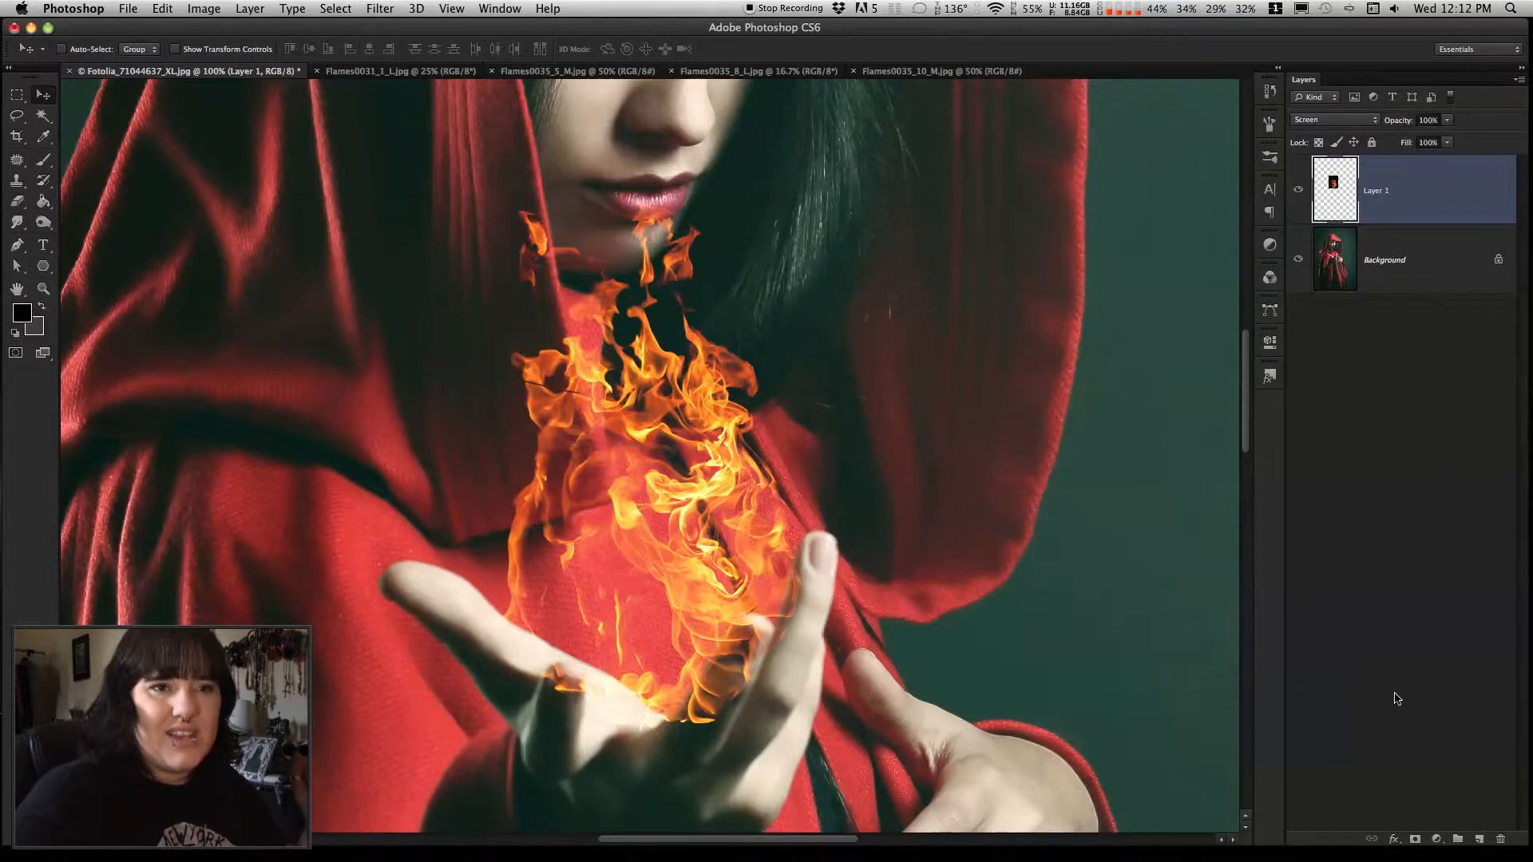
# Add a layer mask to the flame layer and set the brush to 55 px with 0% hardness
pyautogui.moveTo(1401, 188); pyautogui.dragTo(1411, 223)
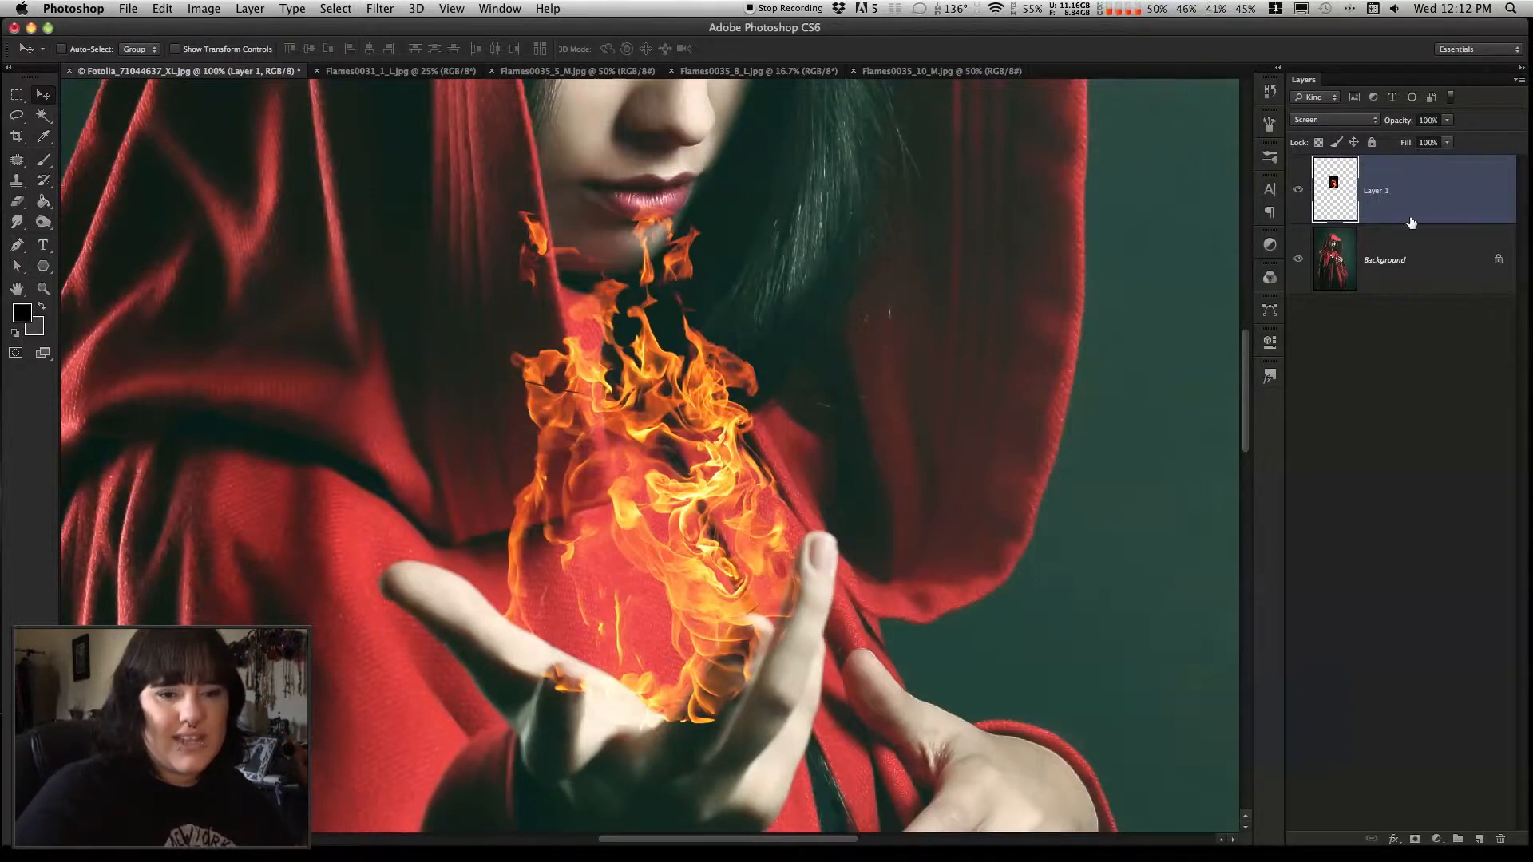
pyautogui.click(1414, 840)
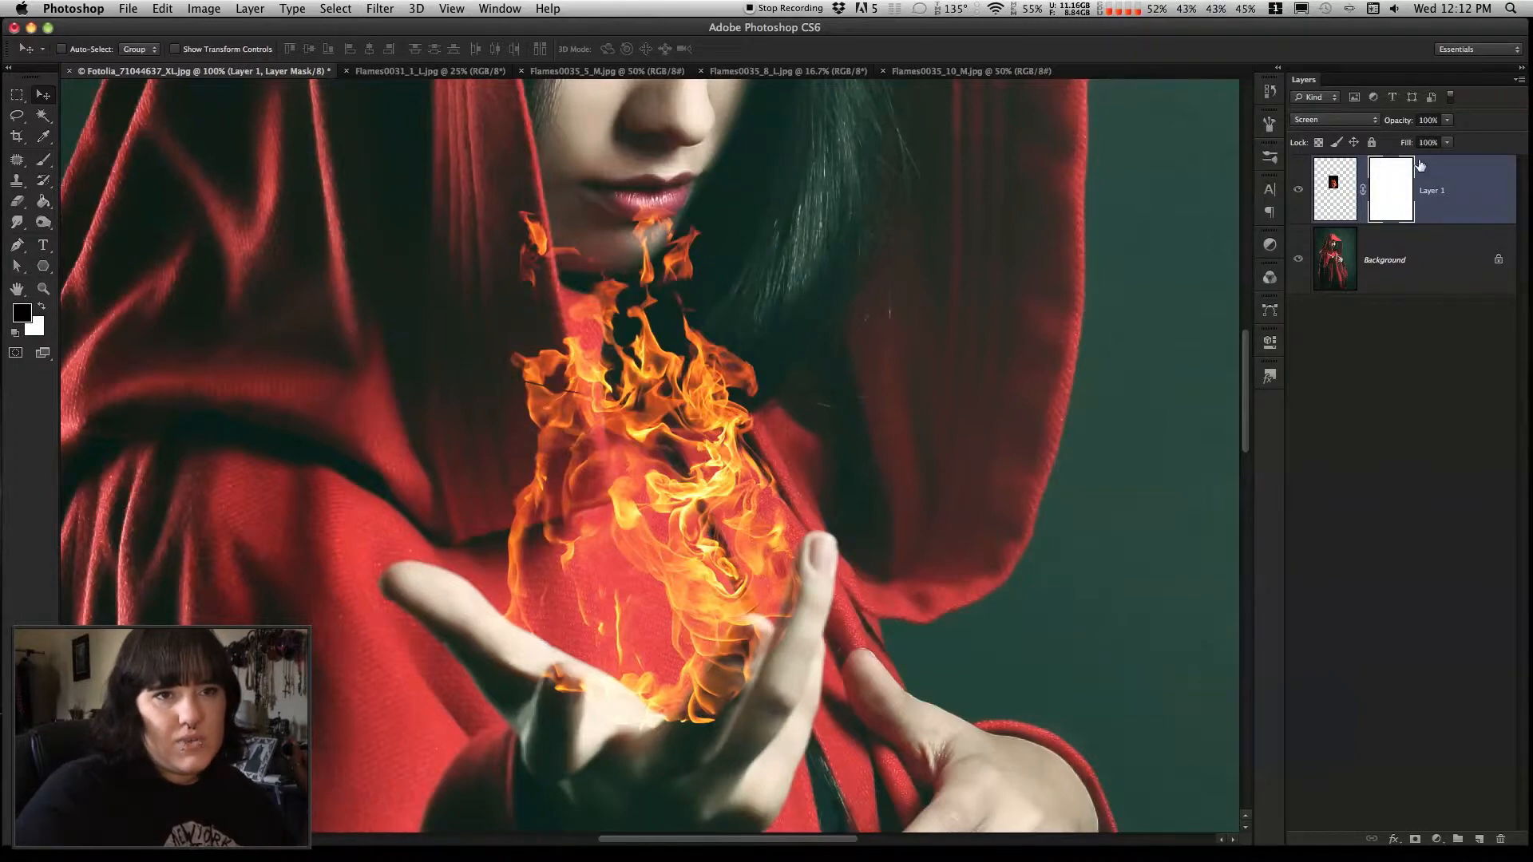
pyautogui.click(43, 161)
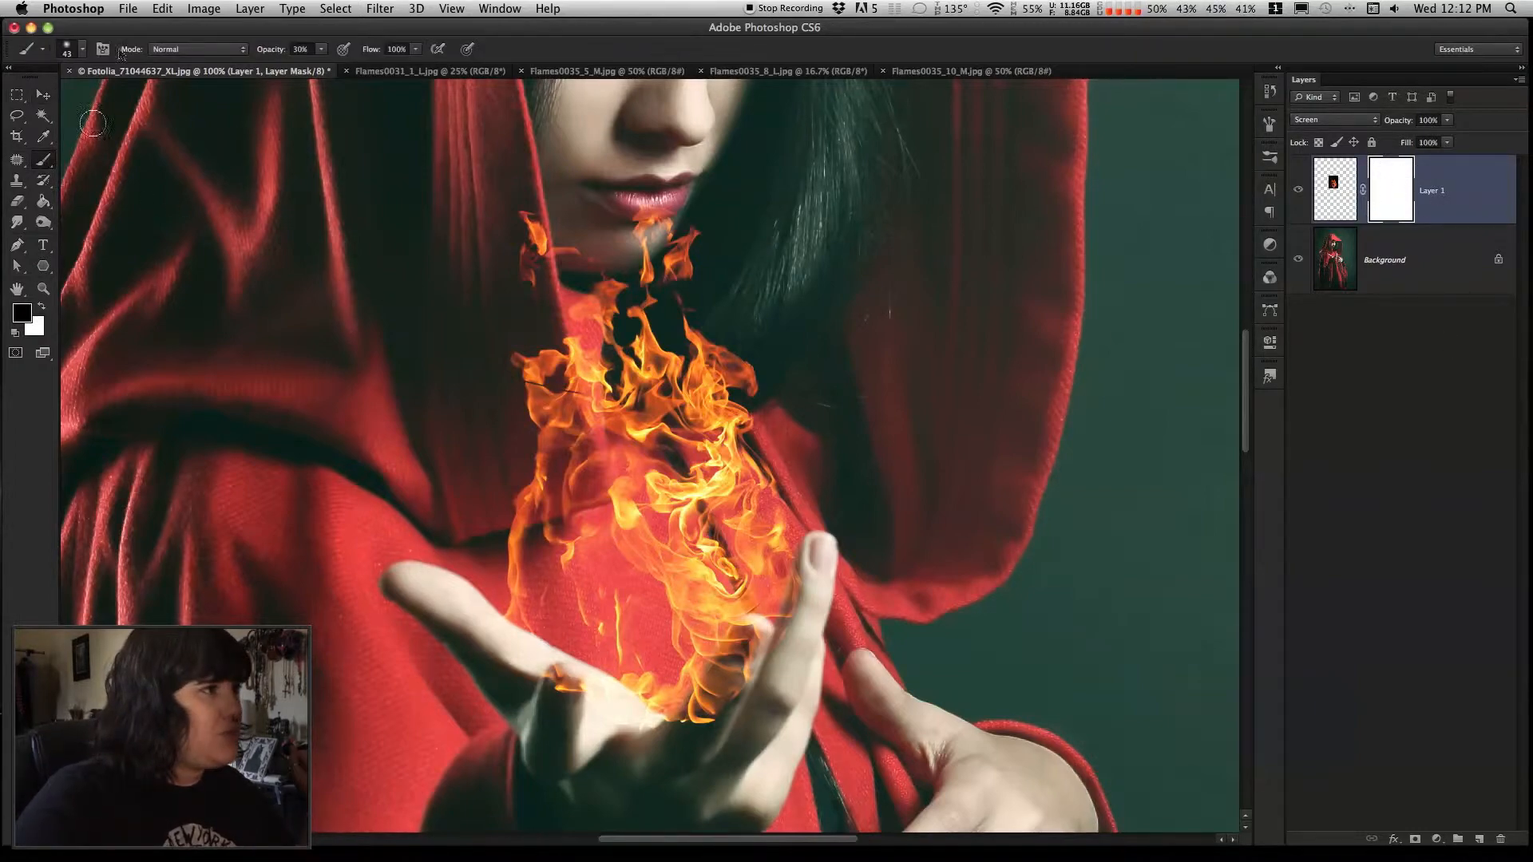
pyautogui.click(74, 48)
pyautogui.moveTo(29, 140); pyautogui.dragTo(6, 141)
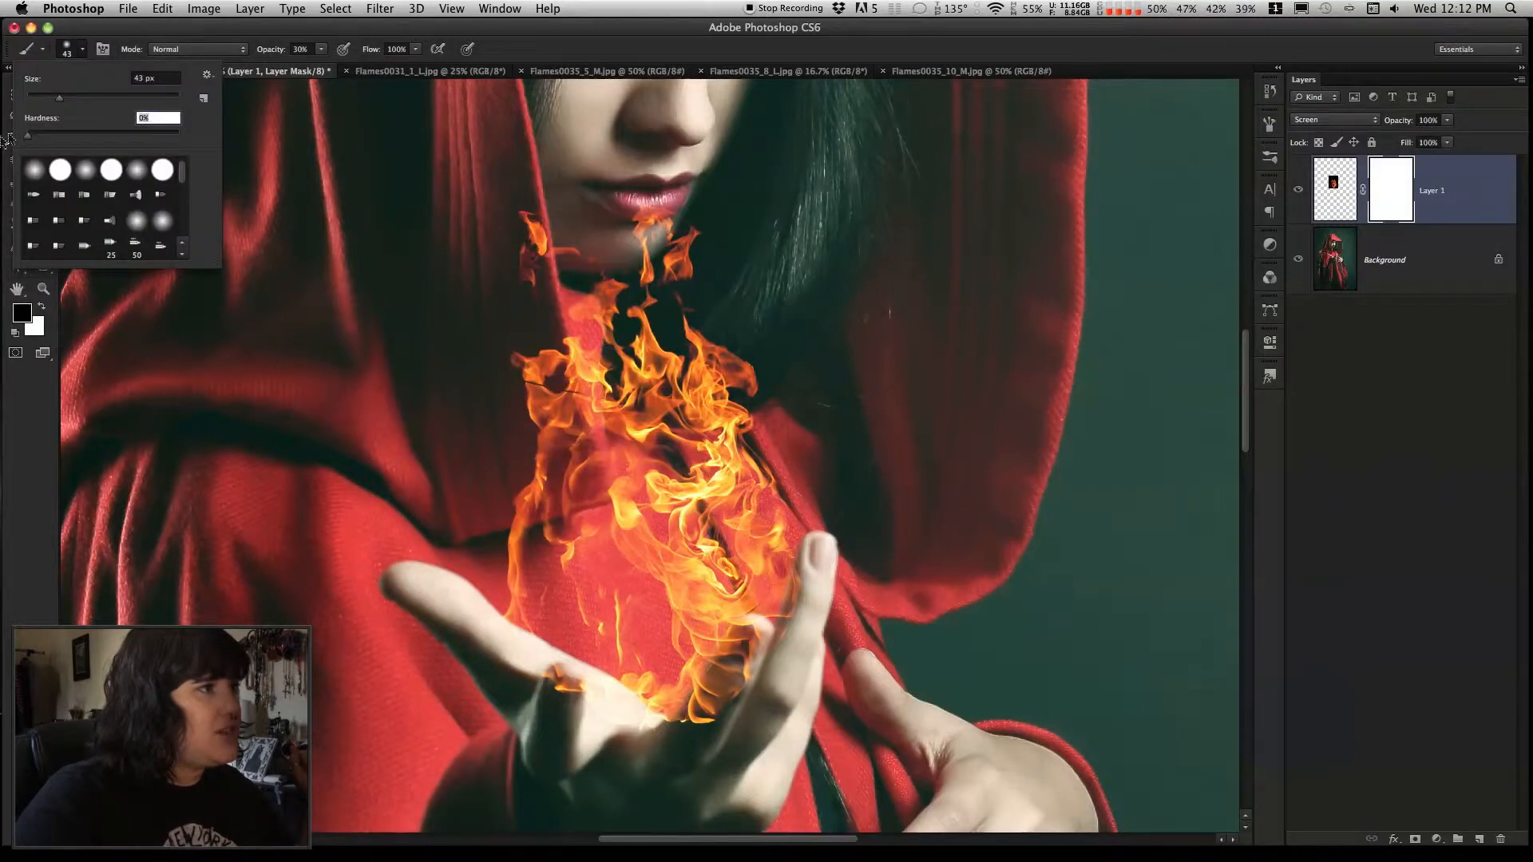
pyautogui.click(70, 98)
pyautogui.moveTo(88, 101); pyautogui.dragTo(100, 97)
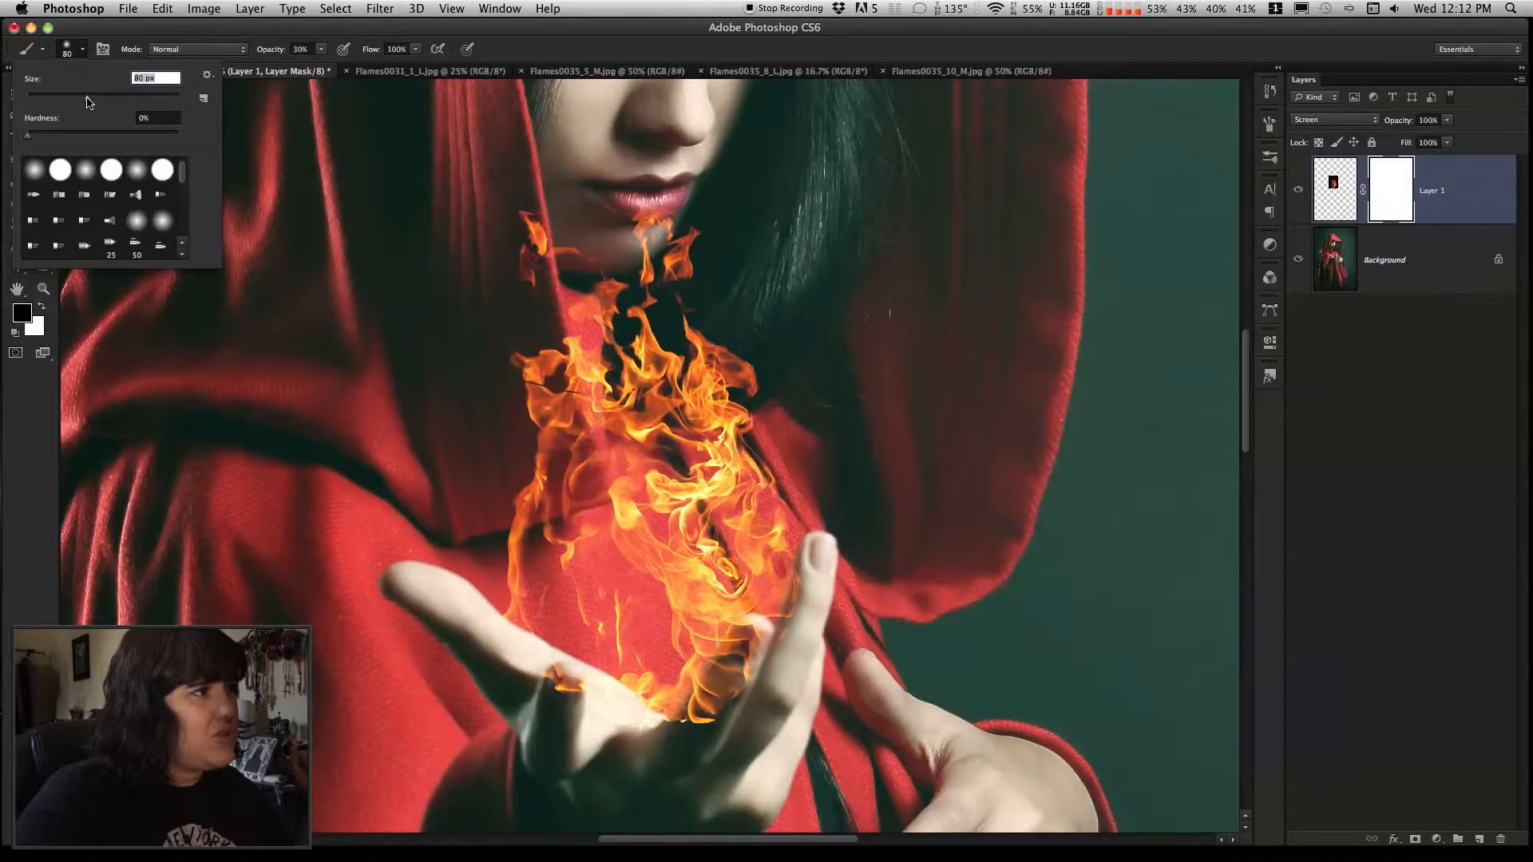
pyautogui.click(148, 37)
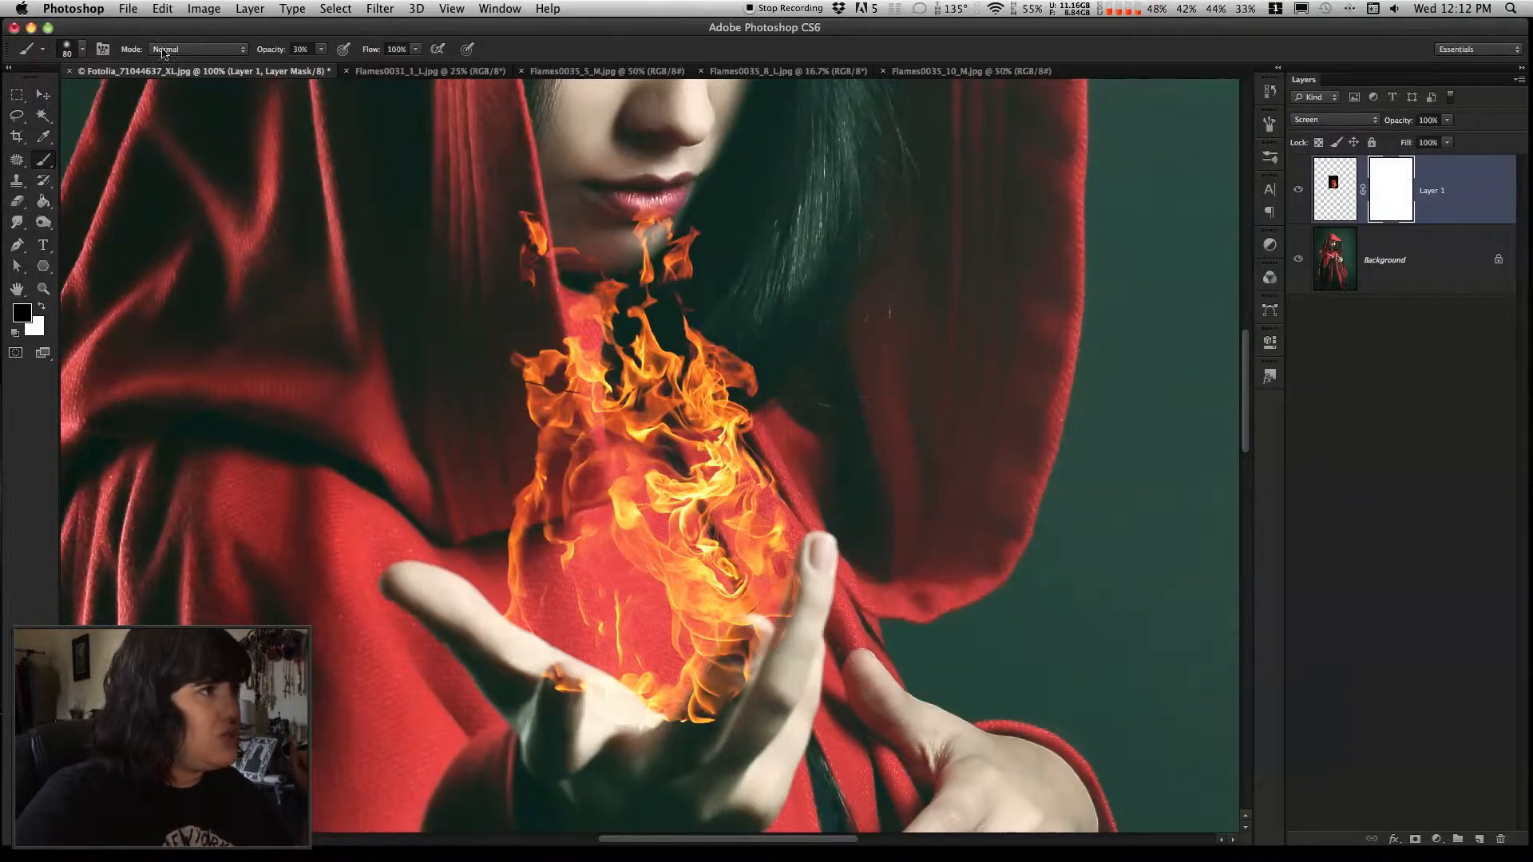
pyautogui.click(81, 53)
pyautogui.moveTo(81, 101); pyautogui.dragTo(74, 102)
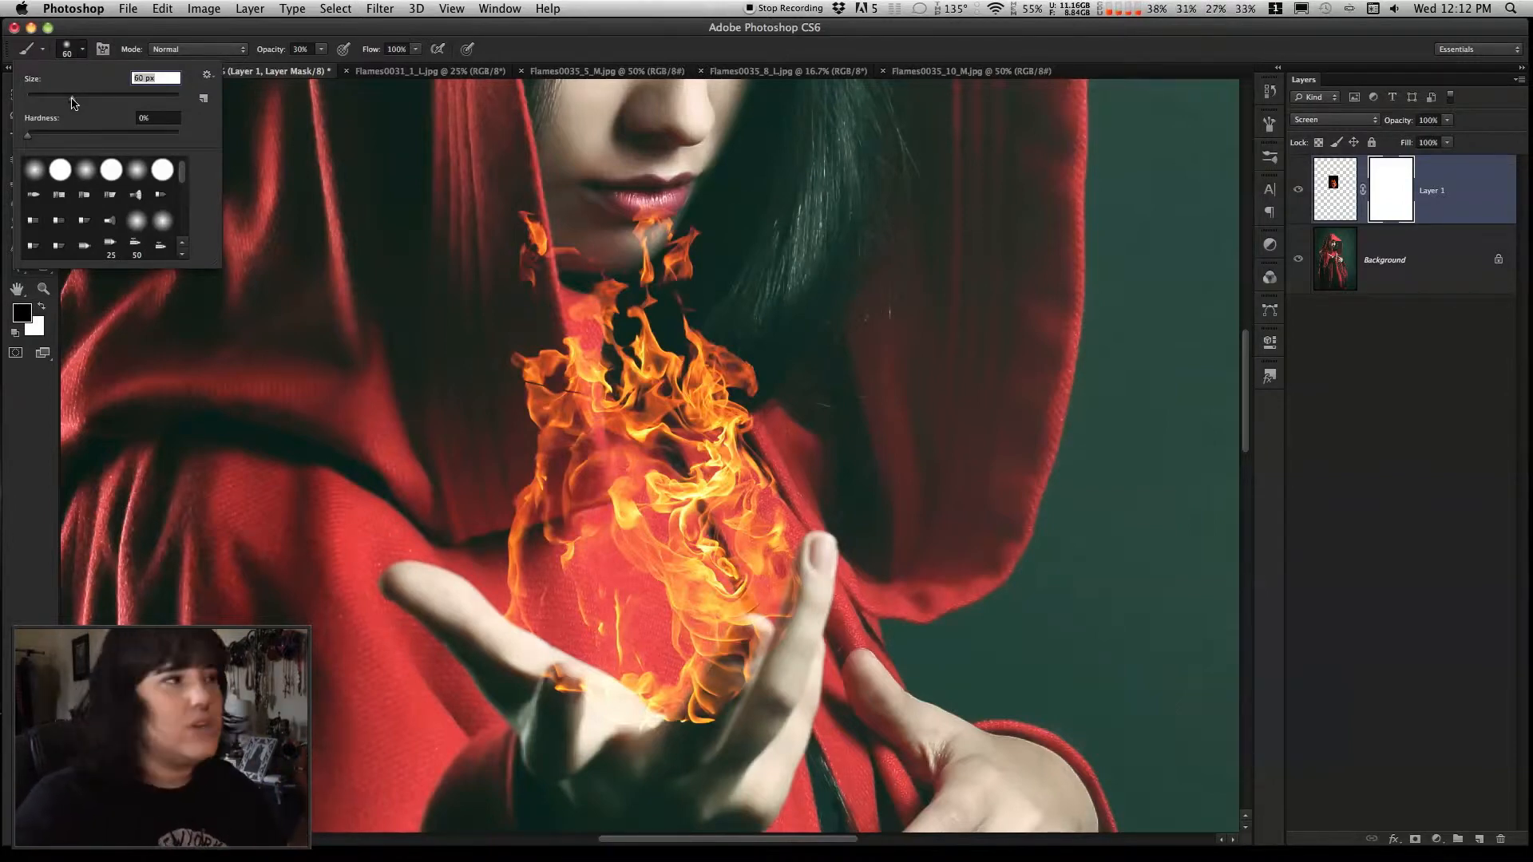
pyautogui.moveTo(136, 26); pyautogui.dragTo(145, 26)
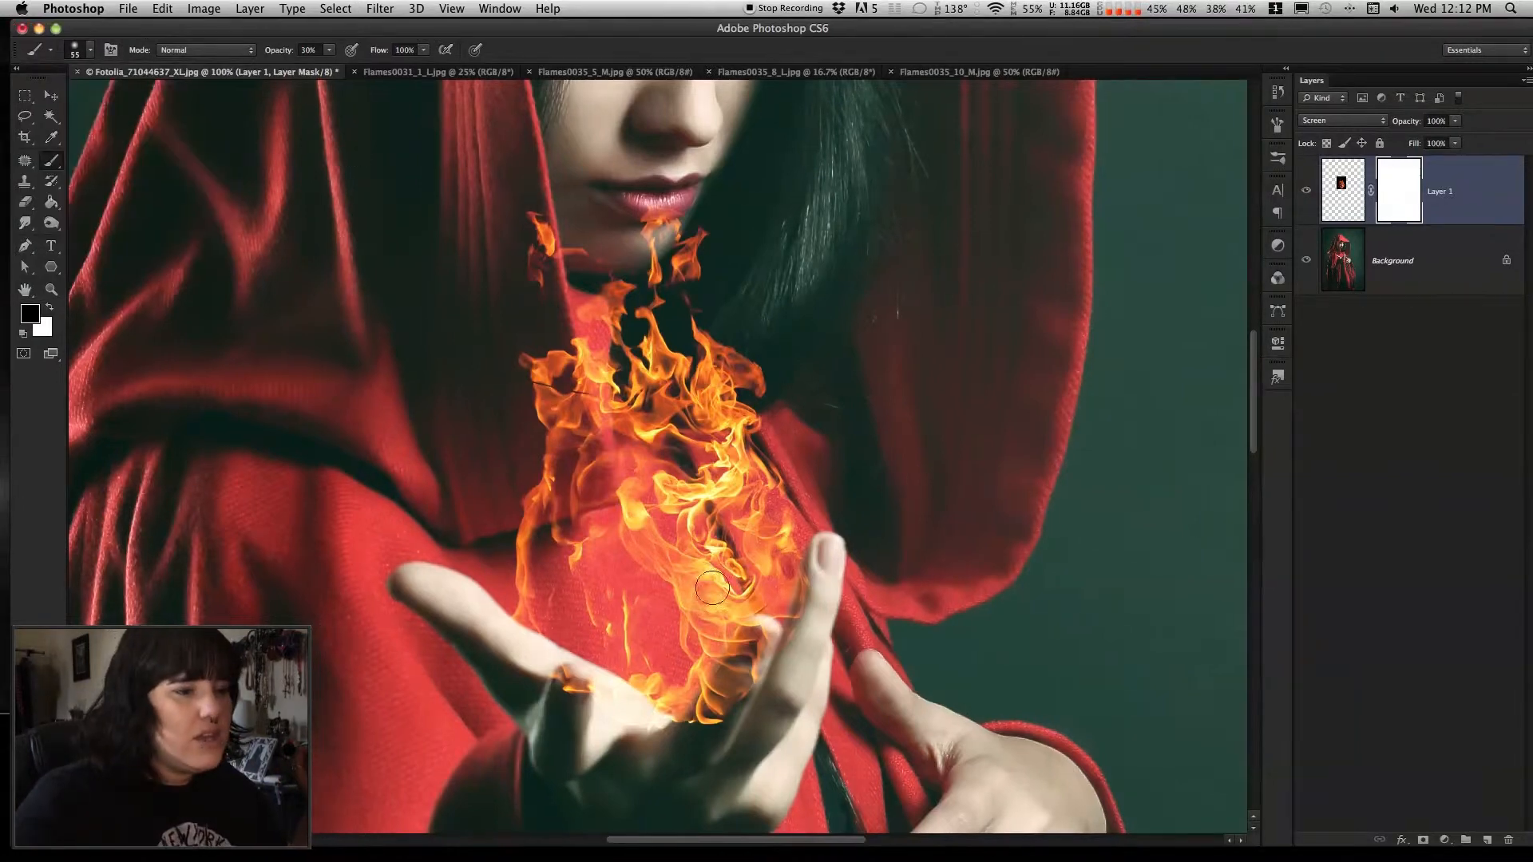
# Paint black at 100% opacity on the flame layer's mask to hide the flames covering the fingers and thumb-side palm
pyautogui.scroll(-1, 758, 636)
pyautogui.click(329, 50)
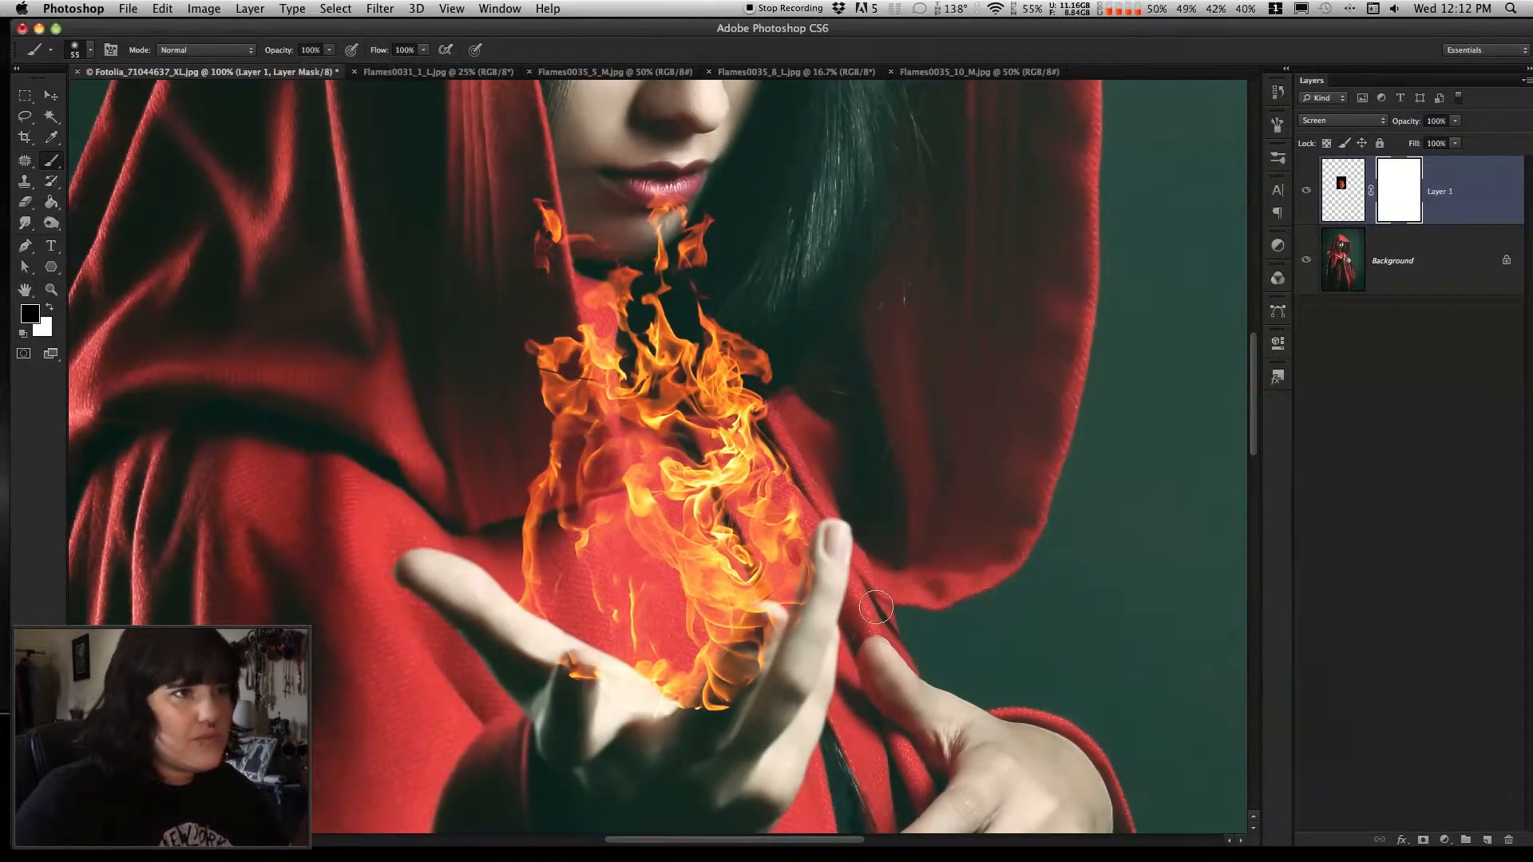
pyautogui.moveTo(858, 33); pyautogui.dragTo(846, 32)
pyautogui.moveTo(753, 622)
pyautogui.mouseDown()
pyautogui.moveTo(696, 715)
pyautogui.moveTo(751, 624)
pyautogui.moveTo(802, 603)
pyautogui.moveTo(795, 623)
pyautogui.moveTo(815, 552)
pyautogui.moveTo(805, 612)
pyautogui.moveTo(824, 535)
pyautogui.moveTo(794, 634)
pyautogui.moveTo(761, 655)
pyautogui.moveTo(750, 618)
pyautogui.moveTo(676, 745)
pyautogui.moveTo(659, 749)
pyautogui.moveTo(620, 696)
pyautogui.moveTo(635, 718)
pyautogui.moveTo(595, 718)
pyautogui.moveTo(564, 666)
pyautogui.moveTo(553, 730)
pyautogui.moveTo(557, 661)
pyautogui.moveTo(554, 777)
pyautogui.mouseUp()
pyautogui.scroll(1, 554, 776)
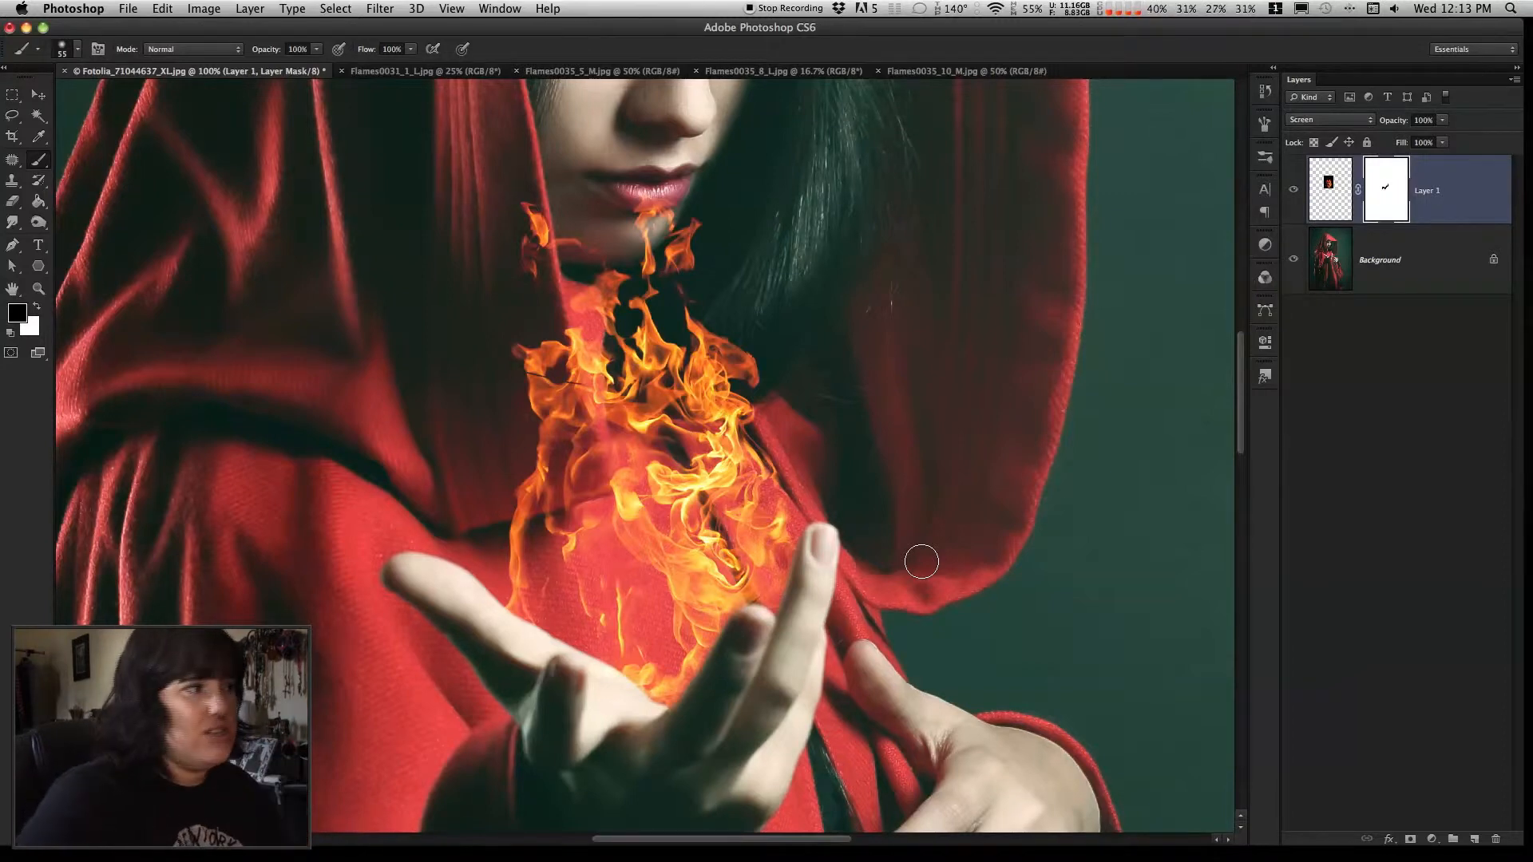
# Copy the Flames0035_5_M image into the woman's document as a new layer above the masked flame
pyautogui.click(38, 94)
pyautogui.click(602, 70)
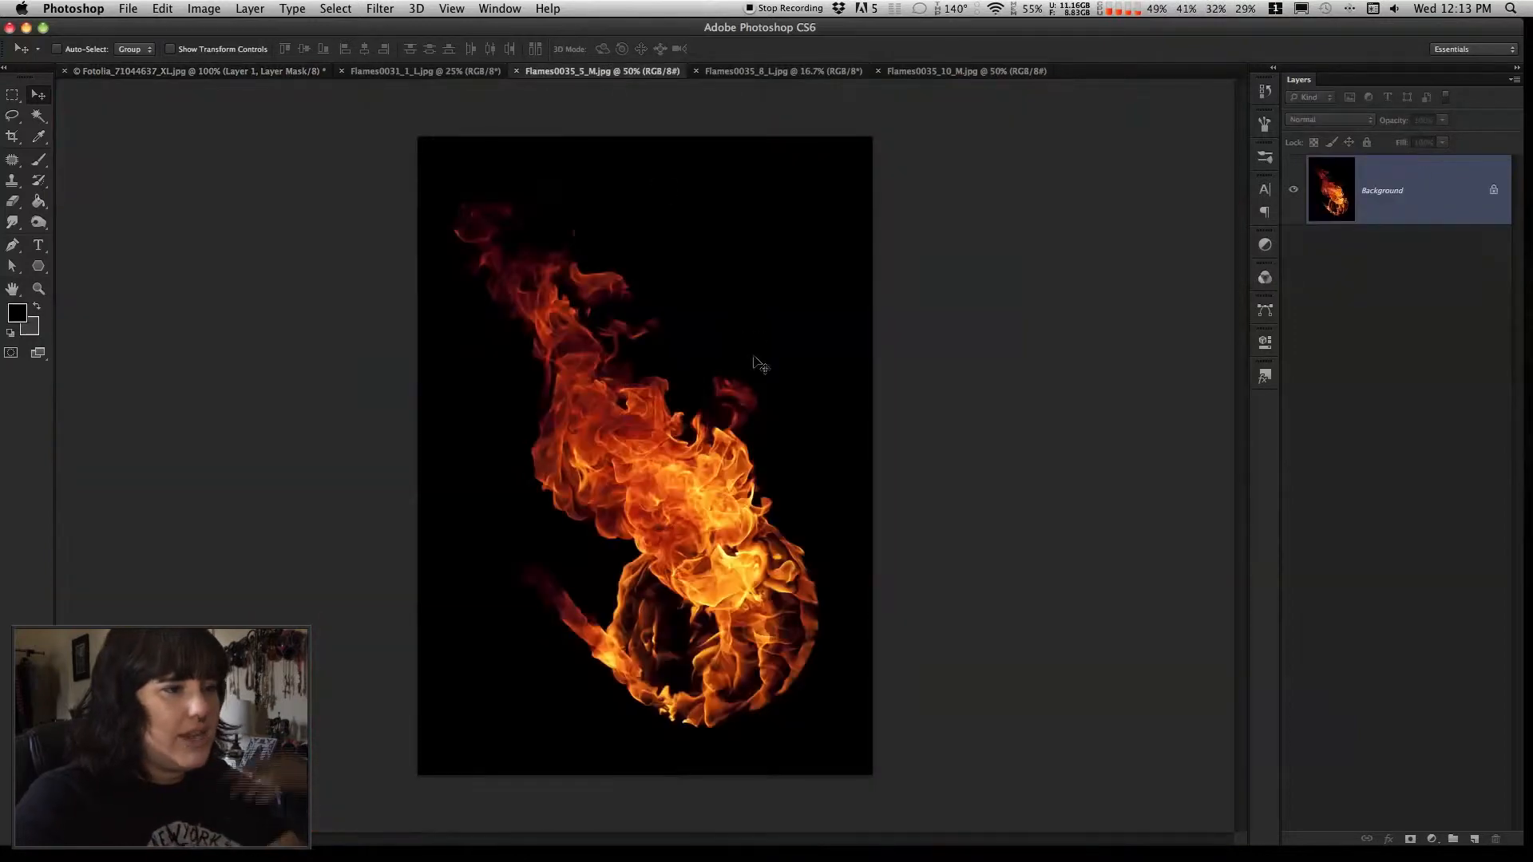
pyautogui.moveTo(673, 514); pyautogui.dragTo(597, 456)
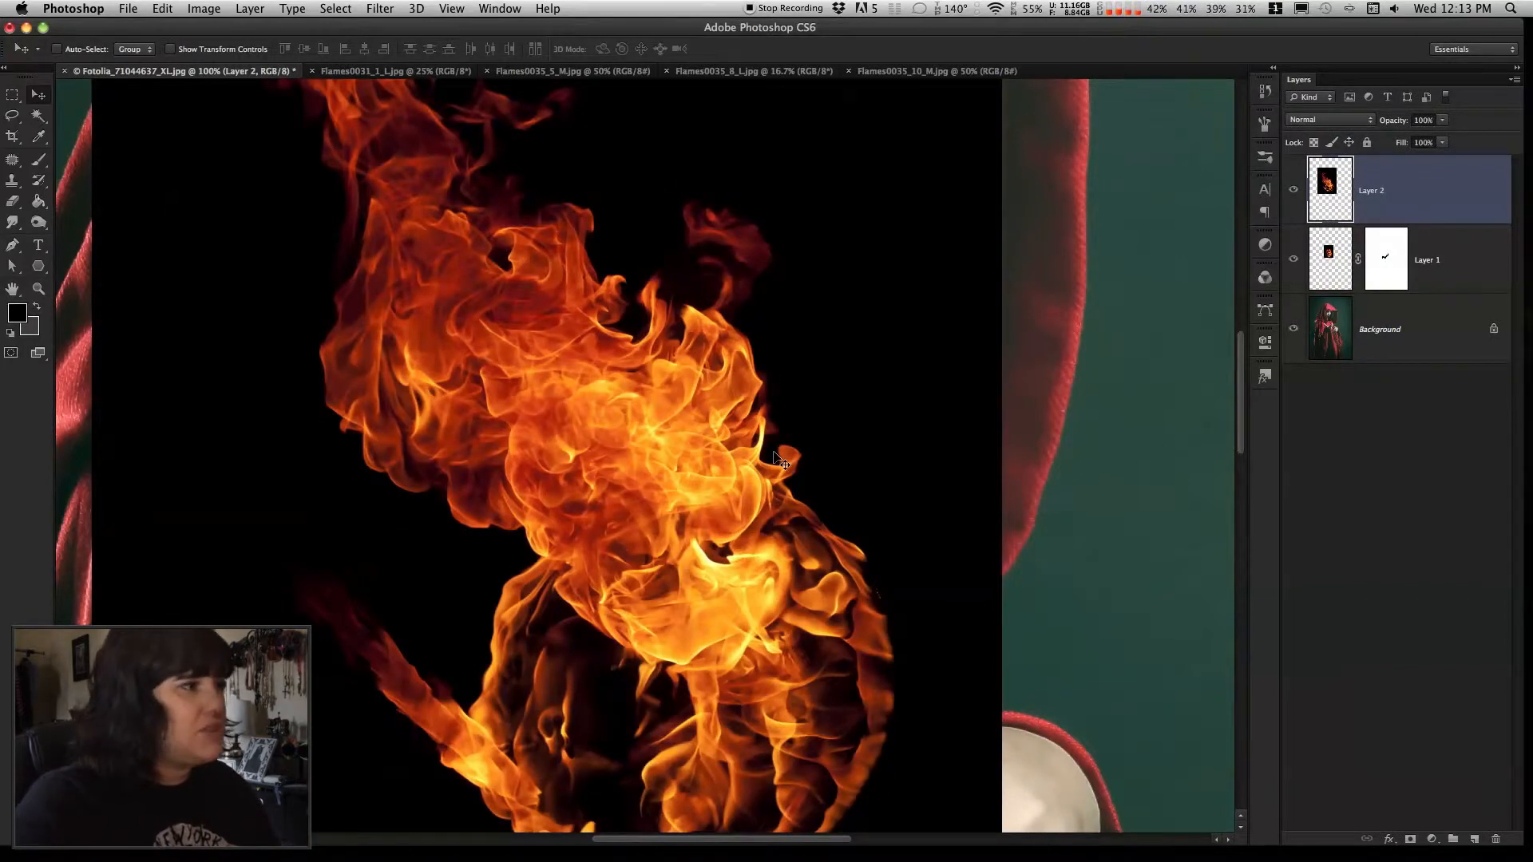
# Scale the second flame layer to about 54% and move it over the raised hand
pyautogui.click(39, 288)
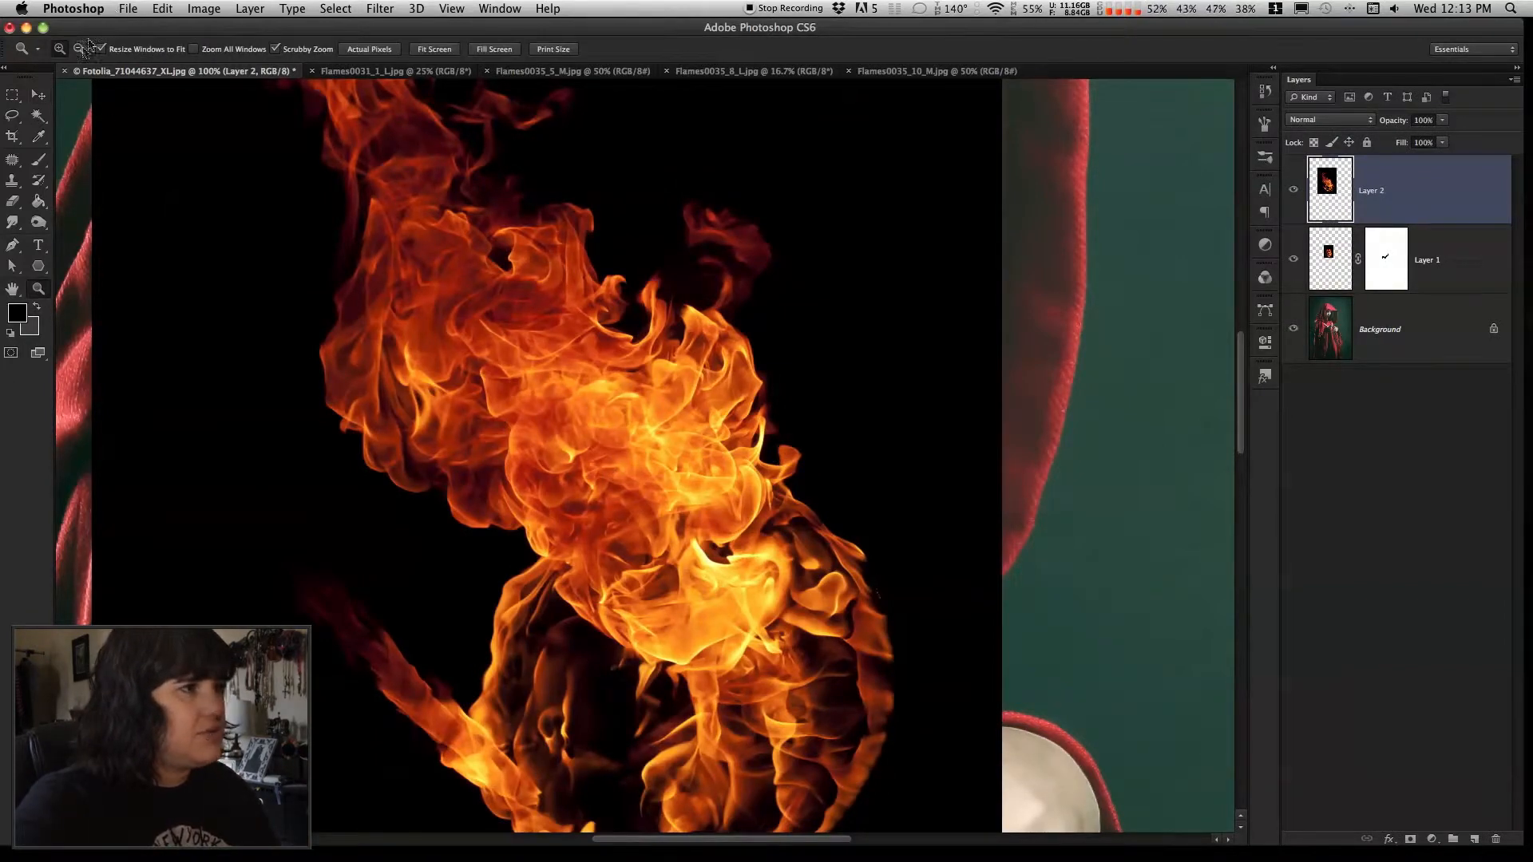
pyautogui.click(812, 524)
pyautogui.click(78, 50)
pyautogui.click(730, 421)
pyautogui.click(730, 421)
pyautogui.click(37, 95)
pyautogui.scroll(1, 895, 355)
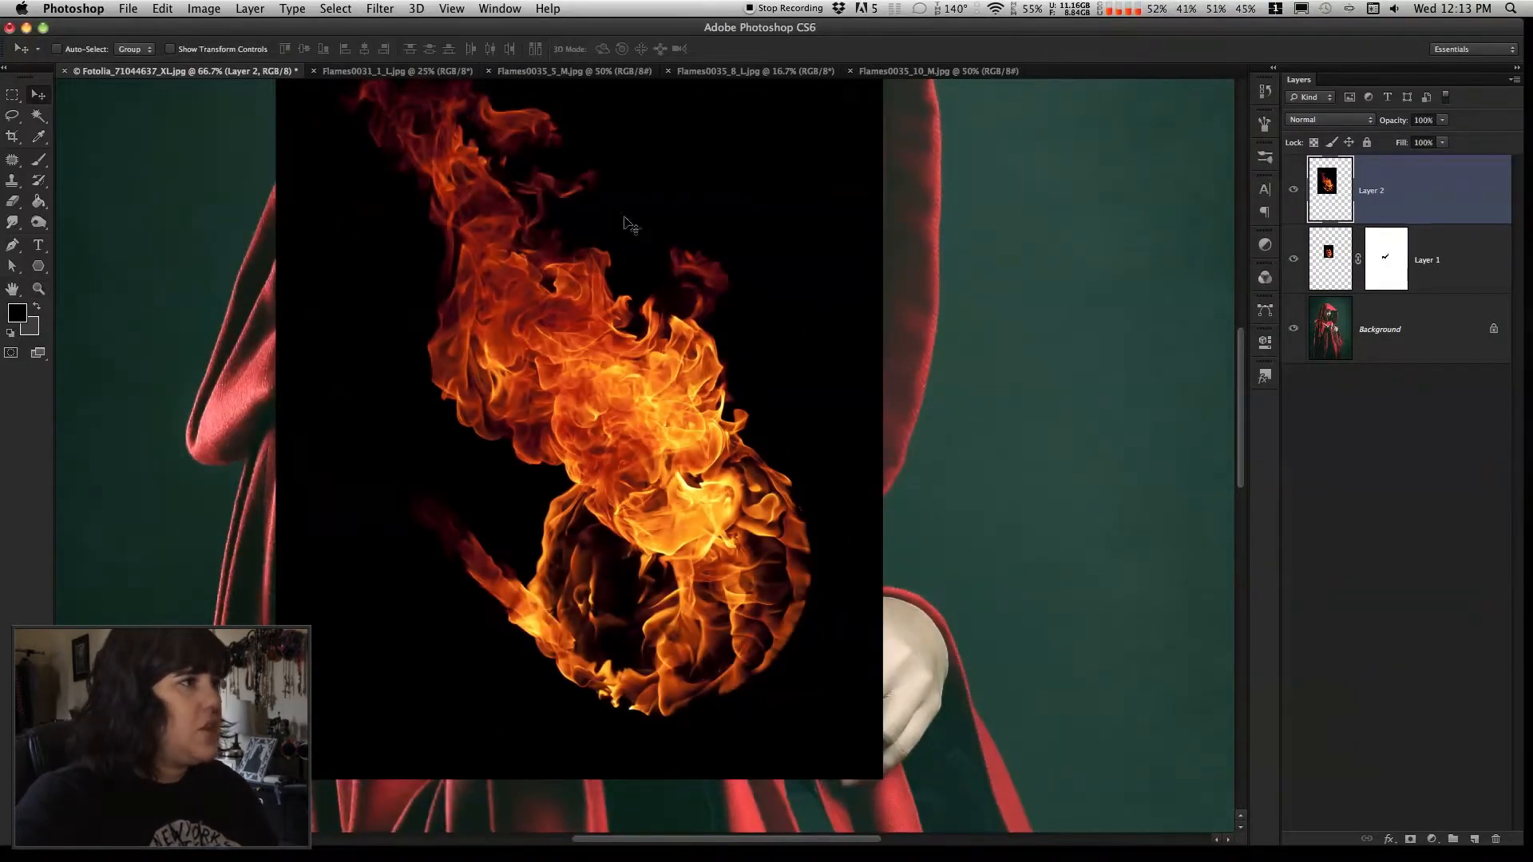
pyautogui.click(163, 7)
pyautogui.moveTo(291, 367)
pyautogui.click(380, 392)
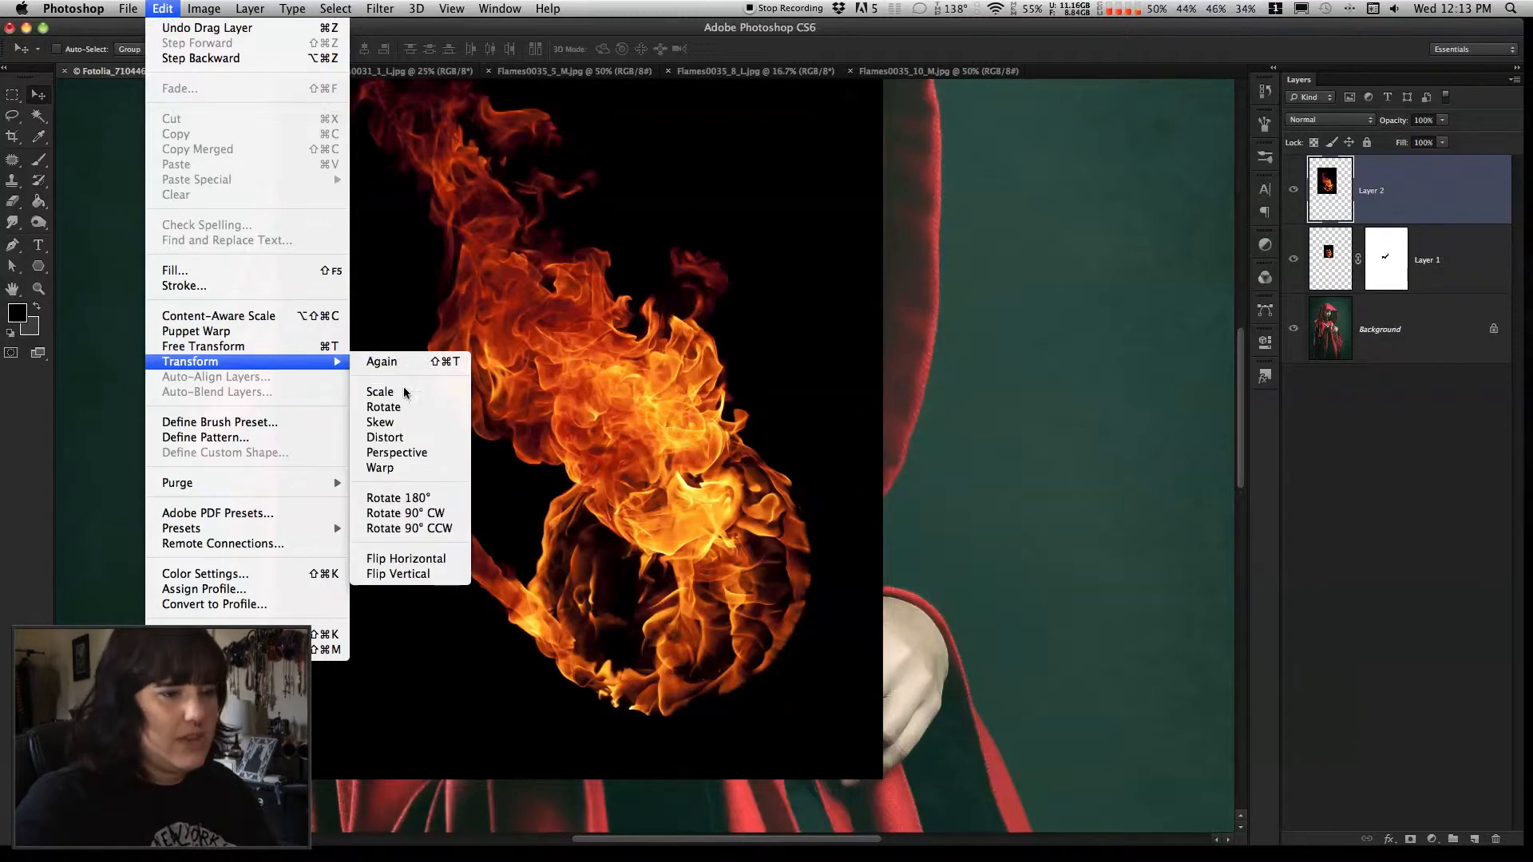
pyautogui.moveTo(881, 780); pyautogui.dragTo(602, 384)
pyautogui.moveTo(485, 280); pyautogui.dragTo(650, 495)
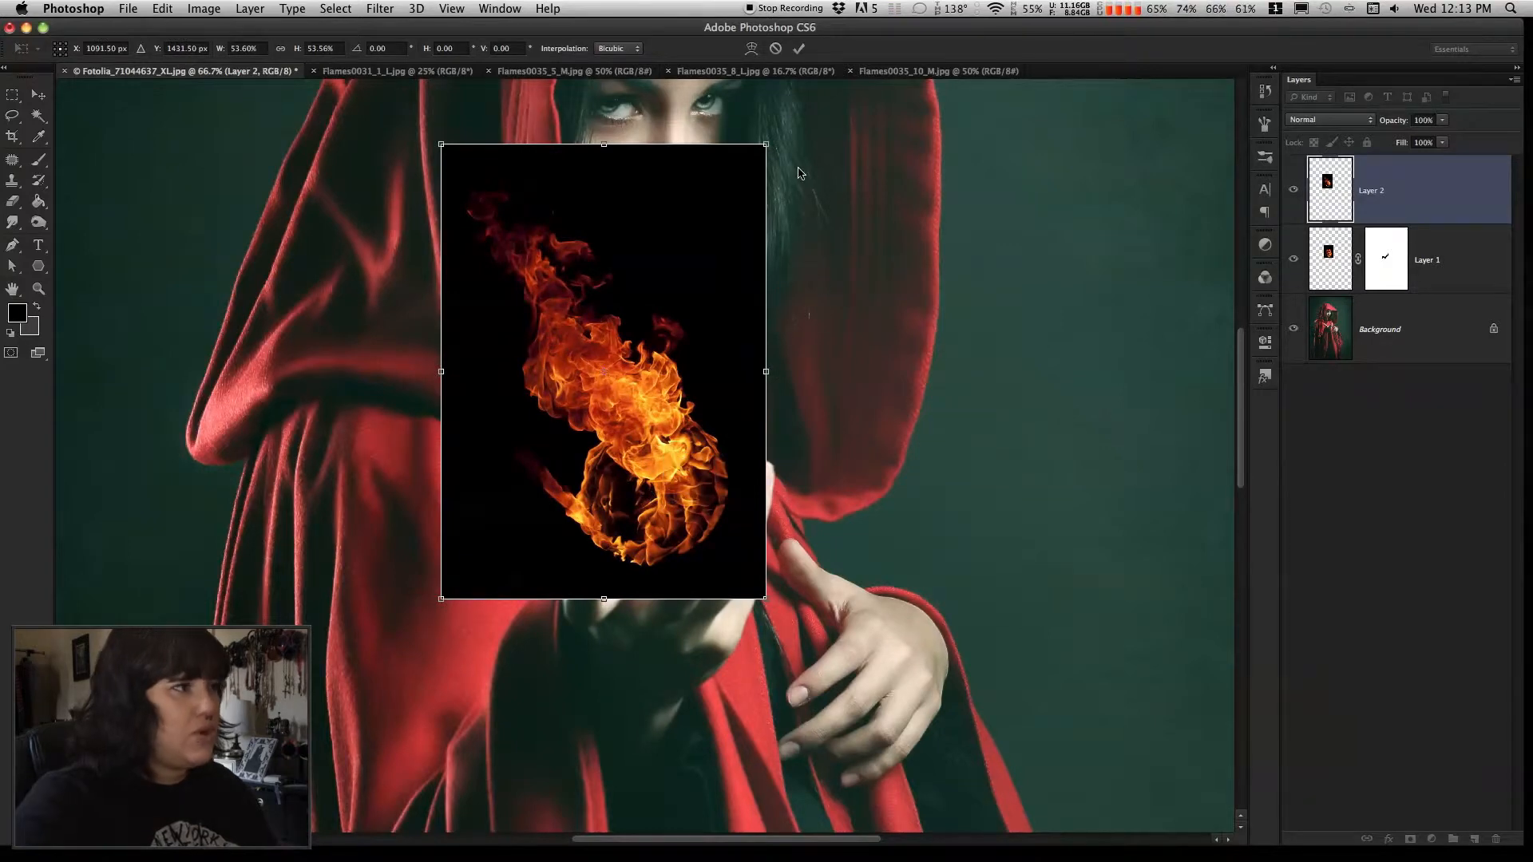
# Rotate the second flame layer clockwise by about 42 degrees so its flames rise upright, and position it above the palm
pyautogui.click(162, 7)
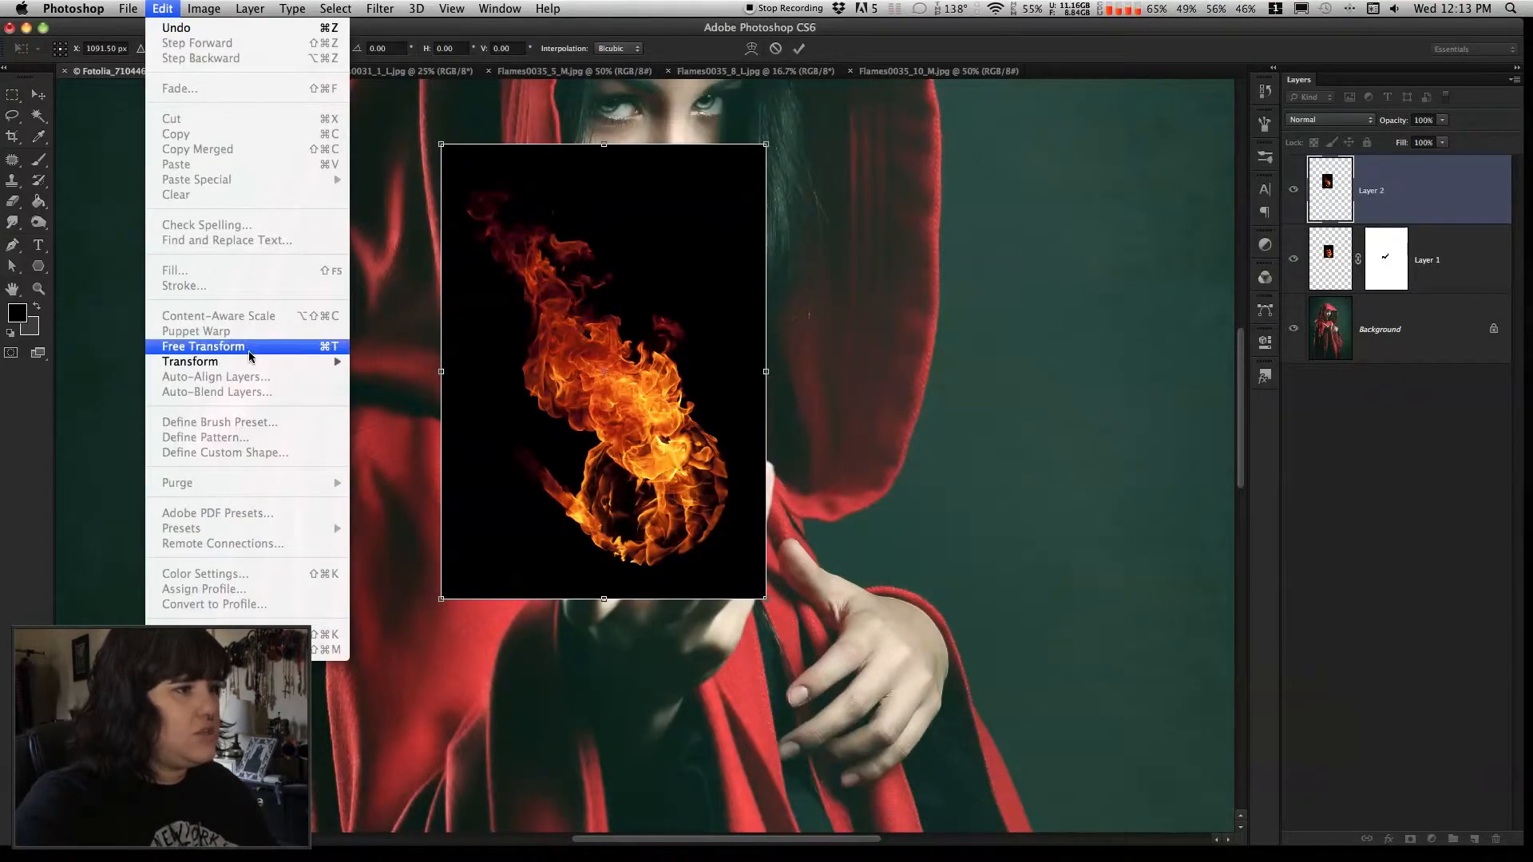
pyautogui.moveTo(252, 362)
pyautogui.click(393, 406)
pyautogui.moveTo(810, 198); pyautogui.dragTo(817, 331)
pyautogui.moveTo(653, 340); pyautogui.dragTo(717, 337)
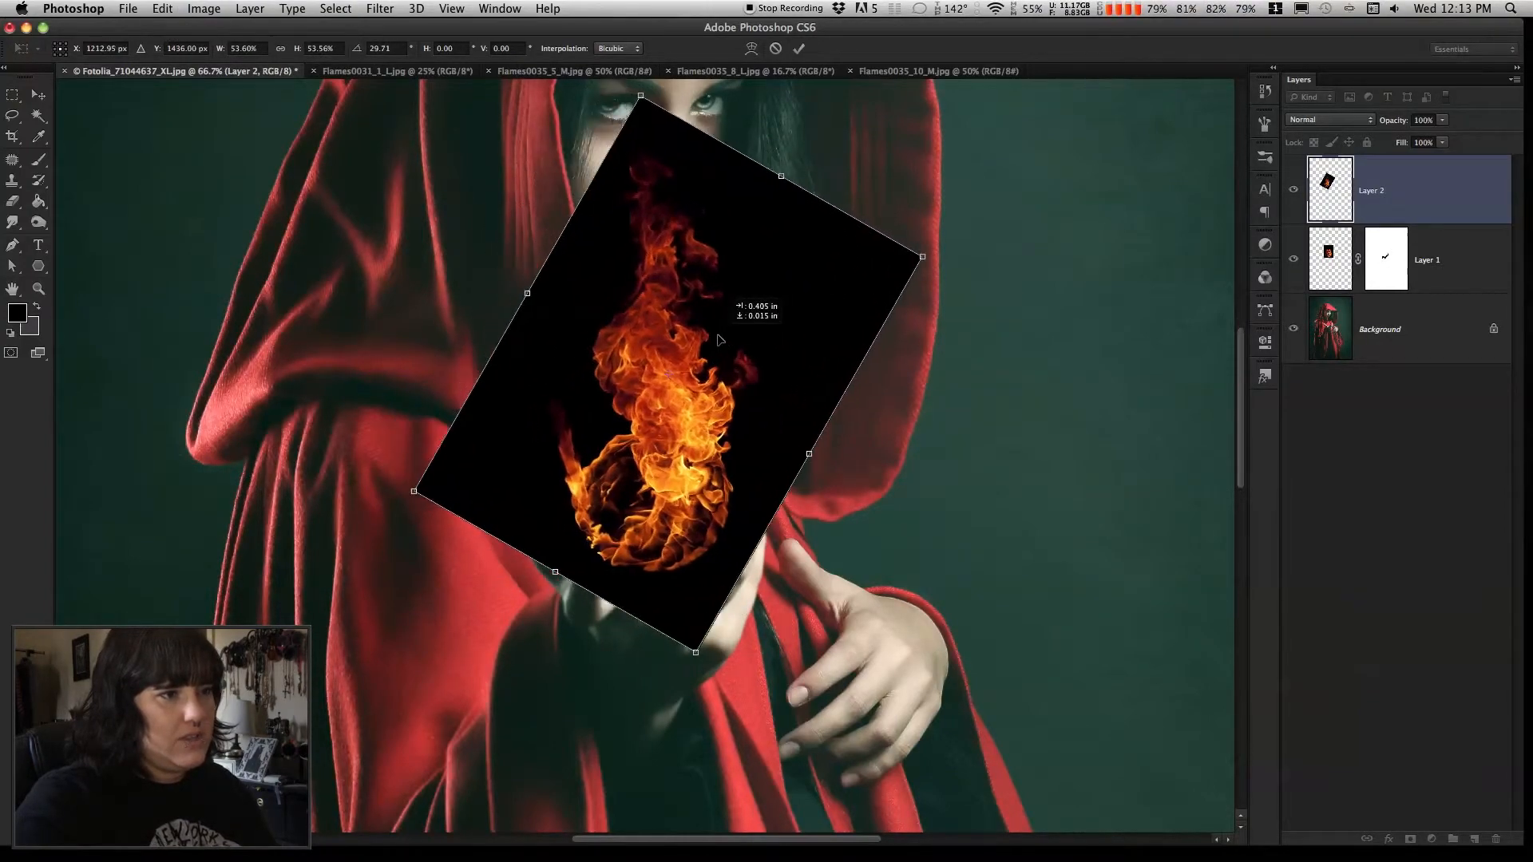
pyautogui.moveTo(926, 434); pyautogui.dragTo(925, 491)
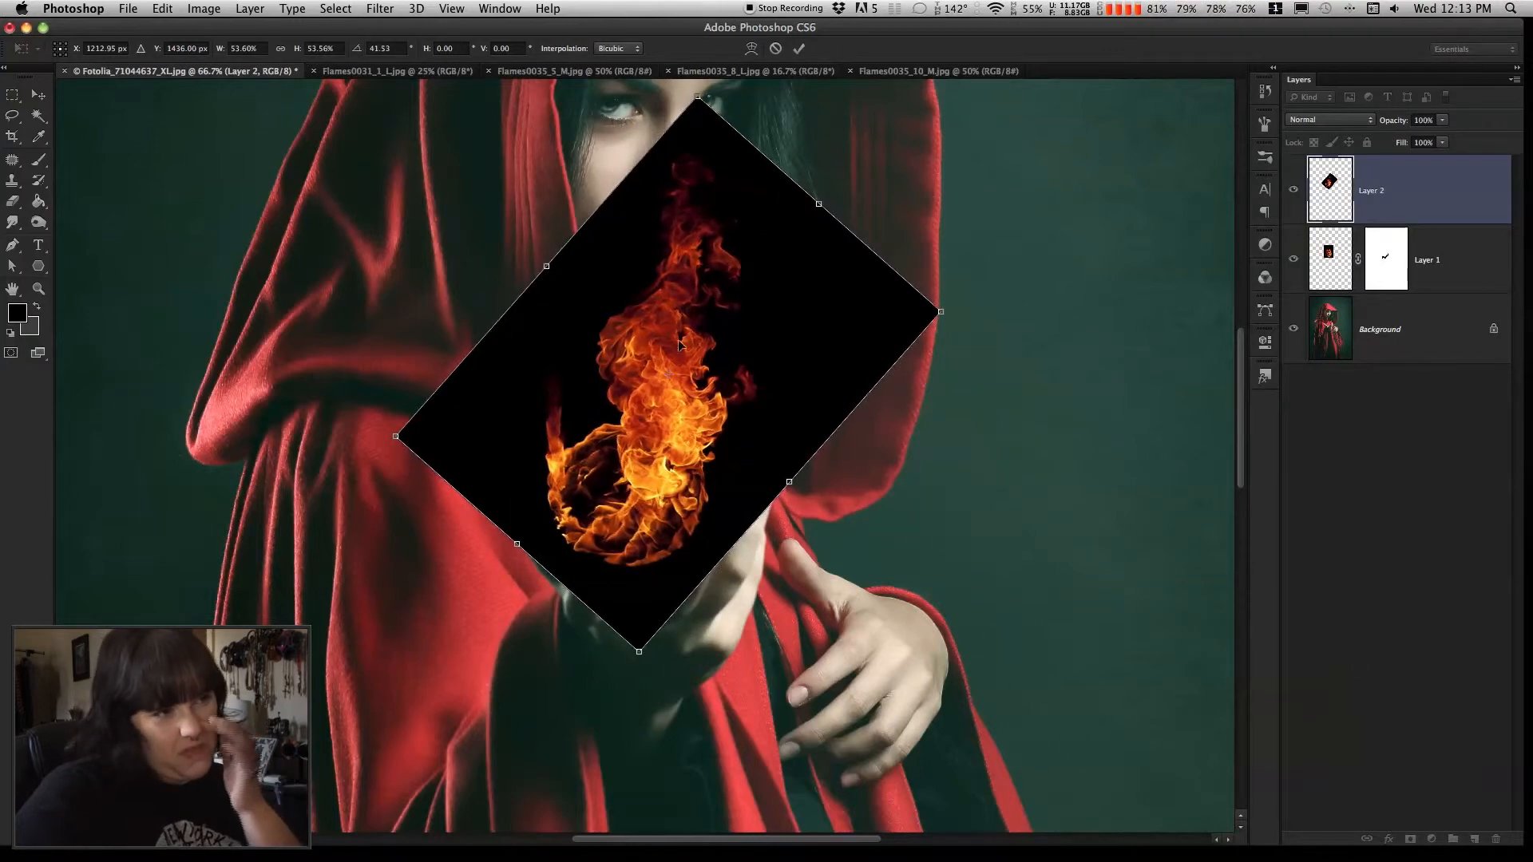
pyautogui.moveTo(680, 355); pyautogui.dragTo(704, 362)
pyautogui.press('Return')
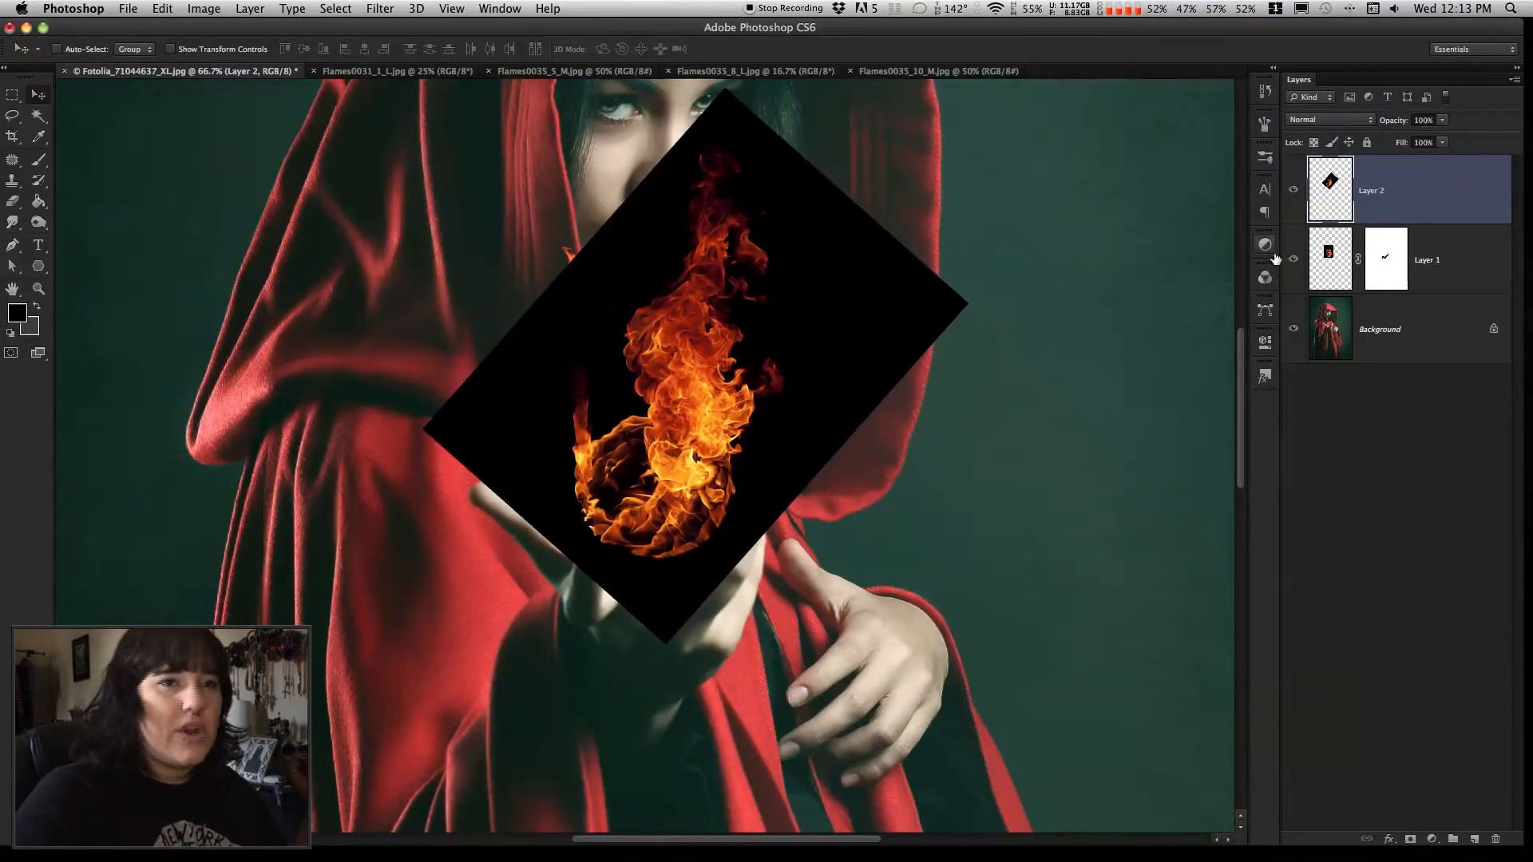
# Set the second flame layer's blend mode to Screen and shift its flames slightly to line up with the first flame
pyautogui.click(1353, 121)
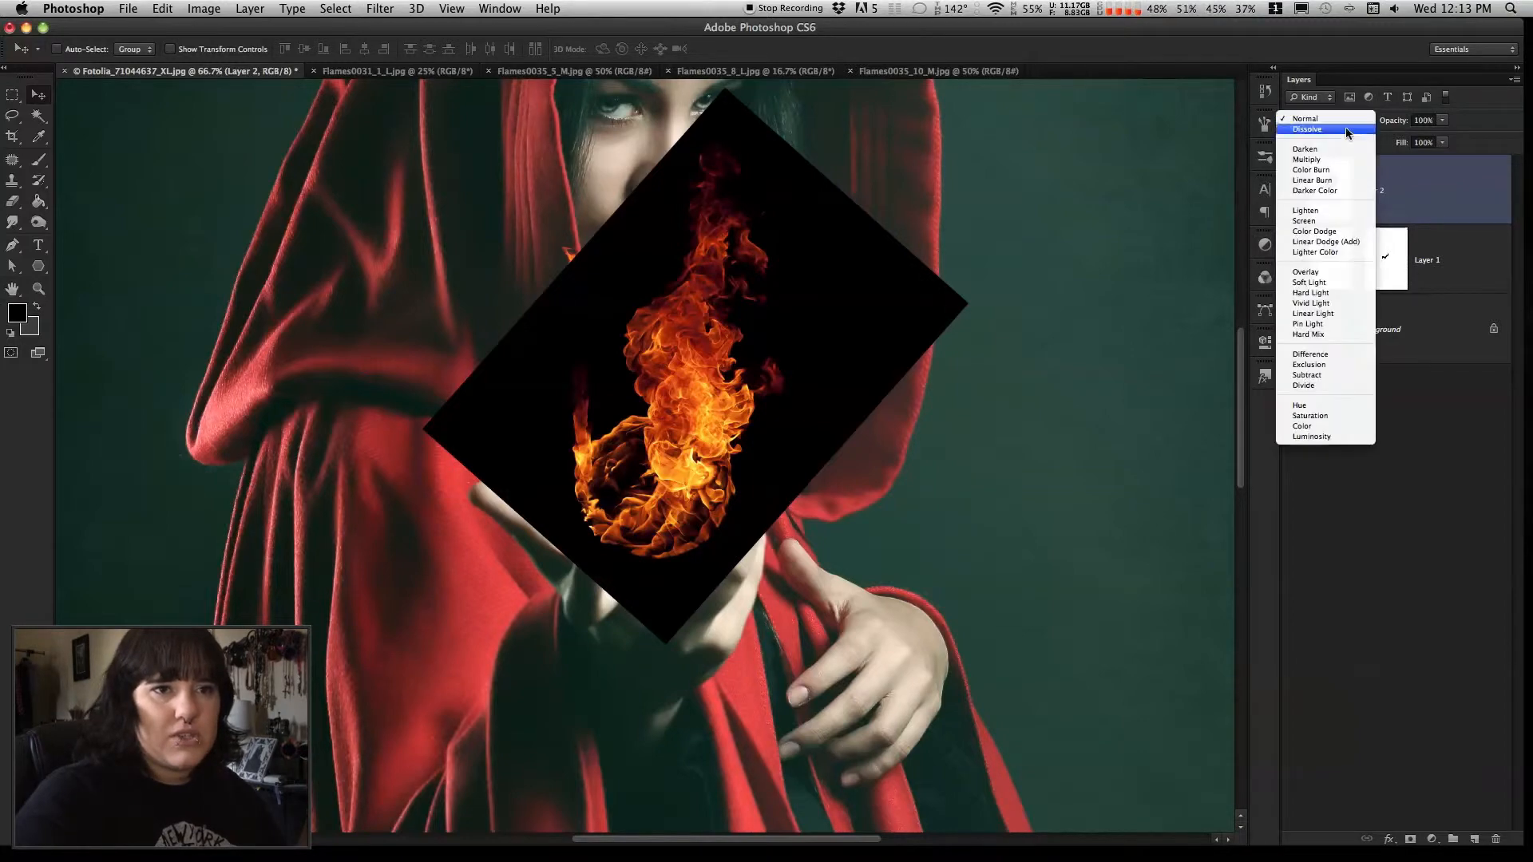
pyautogui.click(1343, 227)
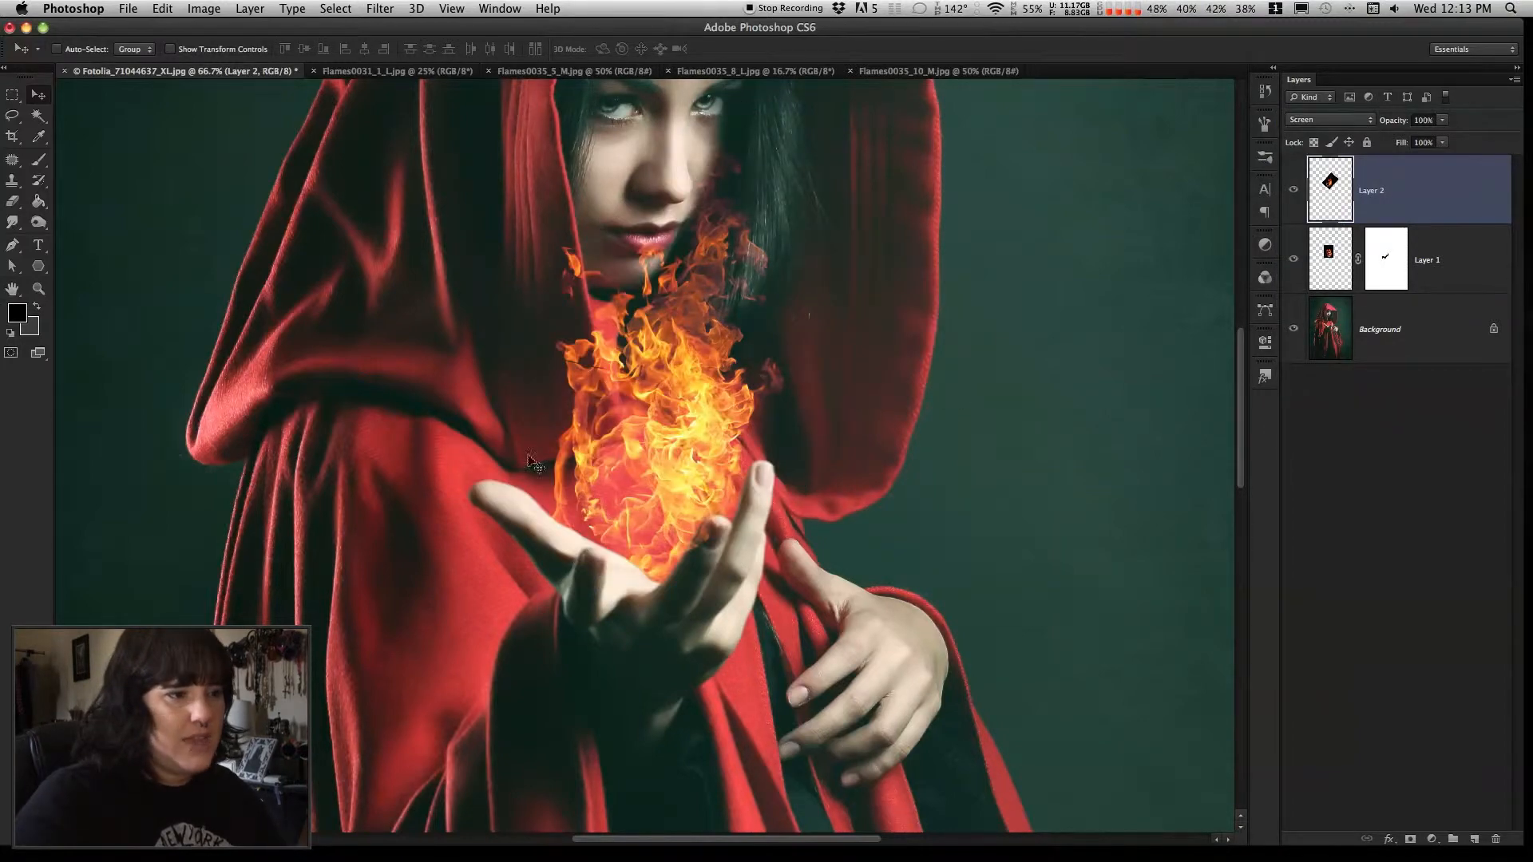
pyautogui.moveTo(696, 465); pyautogui.dragTo(663, 476)
# Clip the second flame layer to the masked flame layer directly beneath it
pyautogui.rightClick(1376, 185)
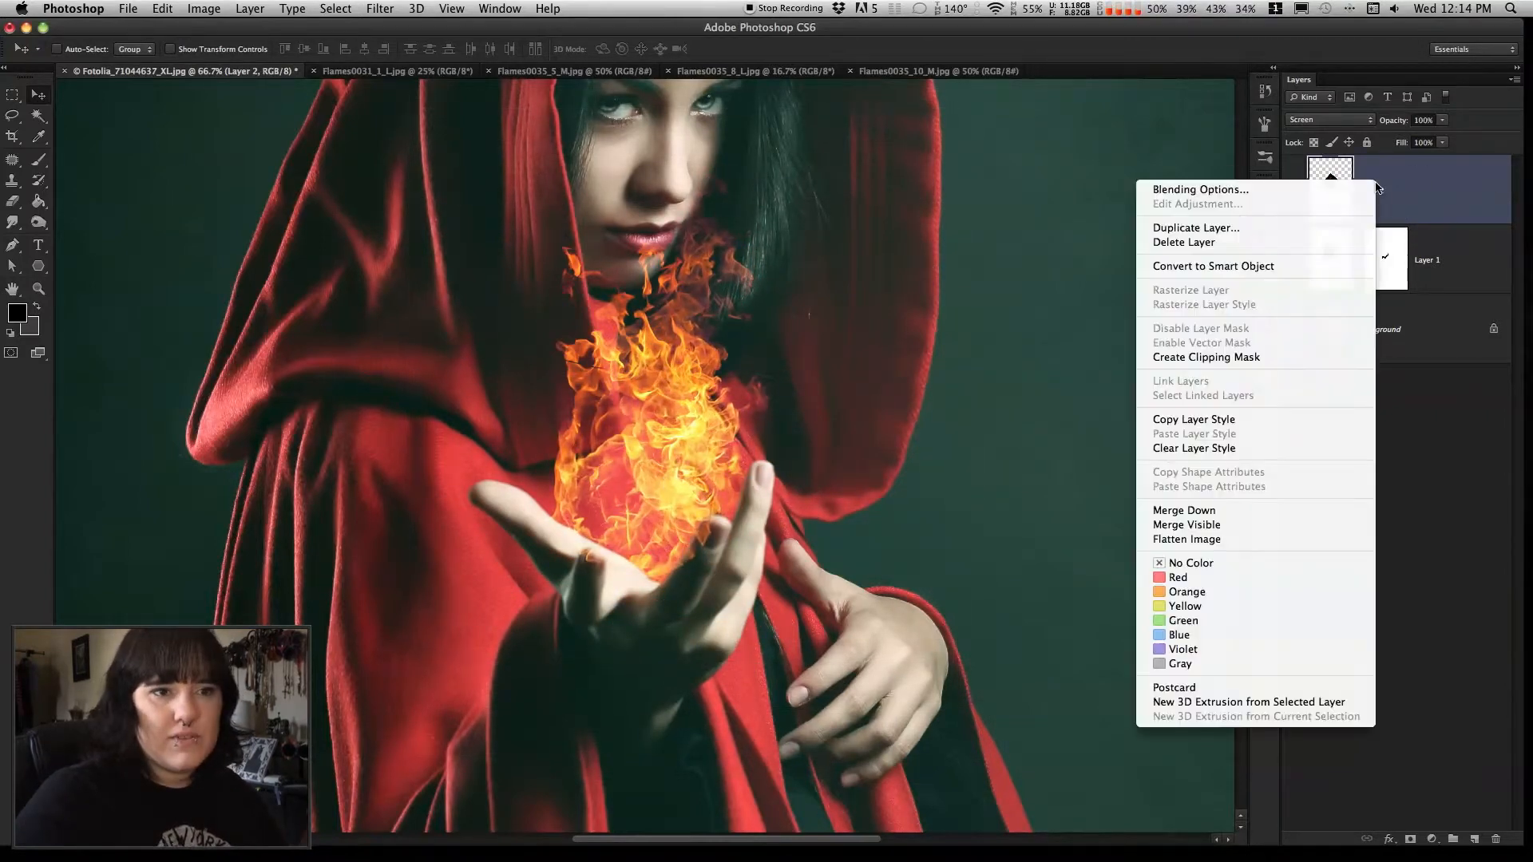
pyautogui.click(1228, 358)
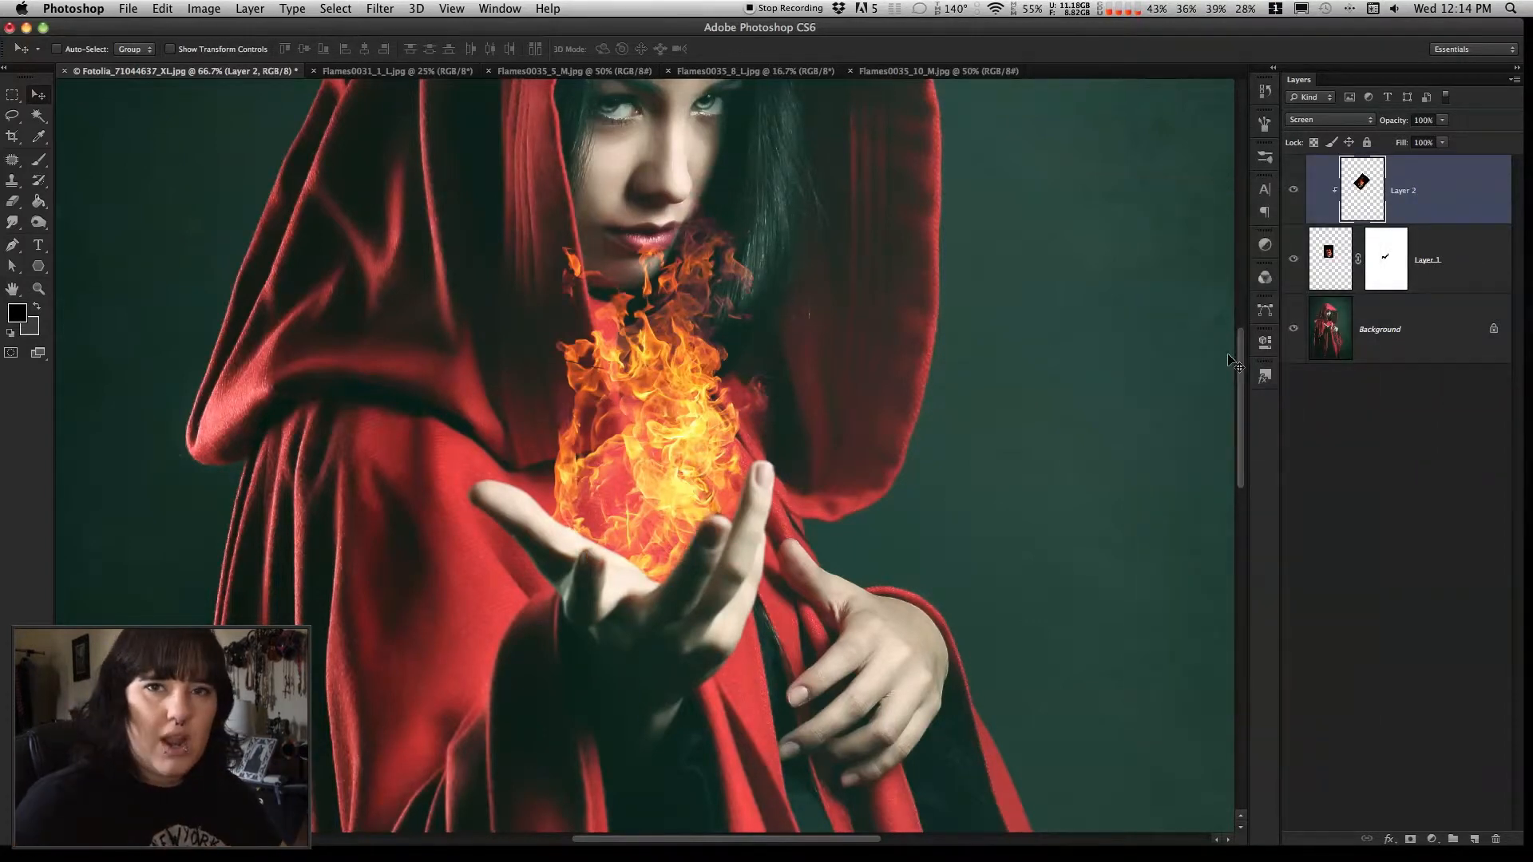
# Copy the Flames0035_8_L image into the woman's document as the topmost layer and set its blend mode to Screen
pyautogui.click(1476, 272)
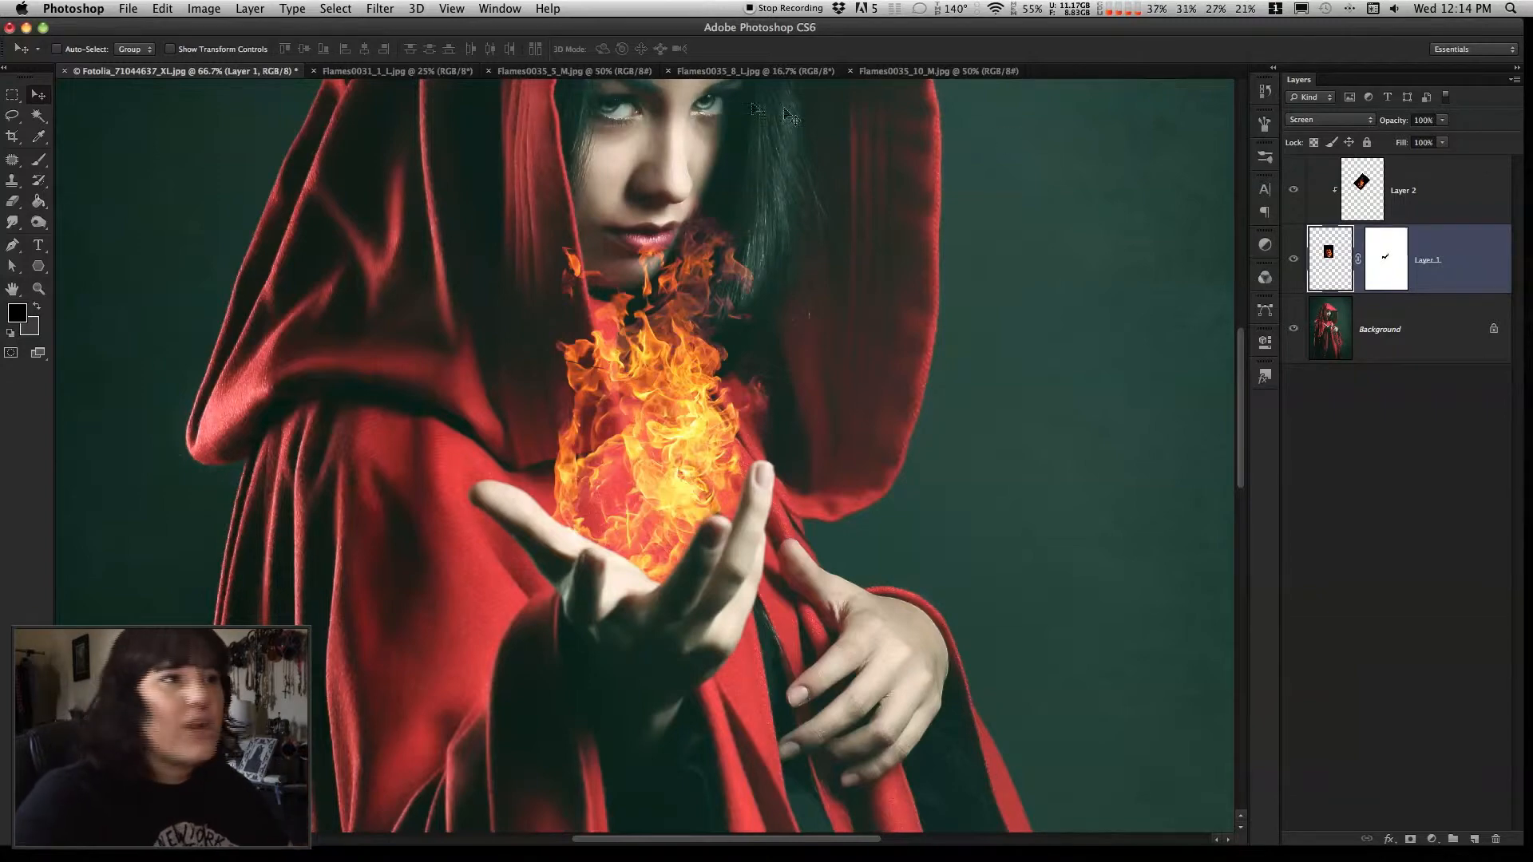
pyautogui.click(749, 71)
pyautogui.moveTo(582, 243); pyautogui.dragTo(685, 341)
pyautogui.moveTo(1453, 267); pyautogui.dragTo(1443, 177)
pyautogui.click(1357, 120)
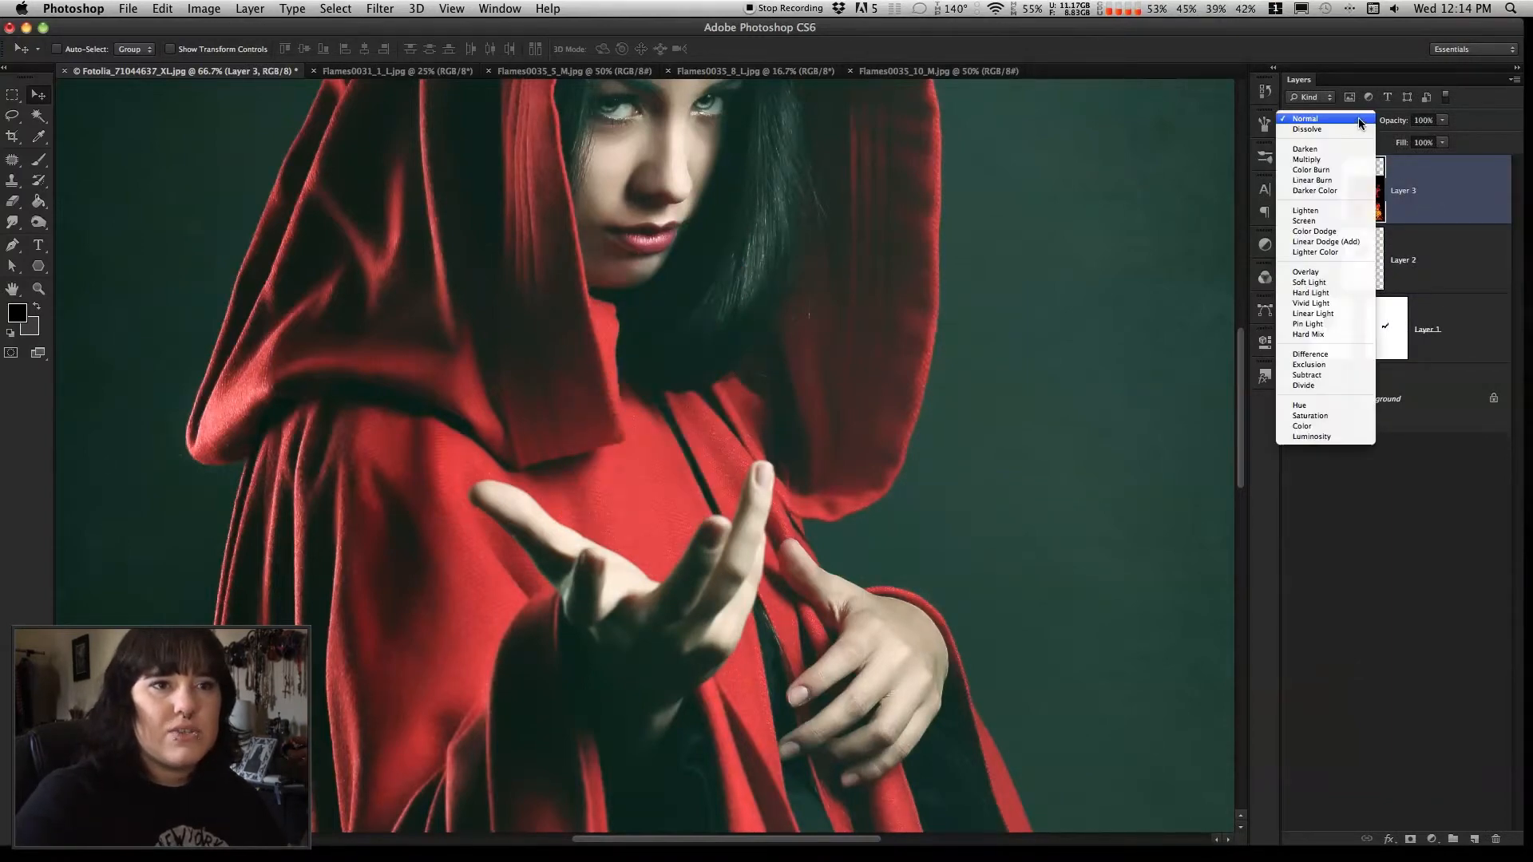
pyautogui.click(1325, 228)
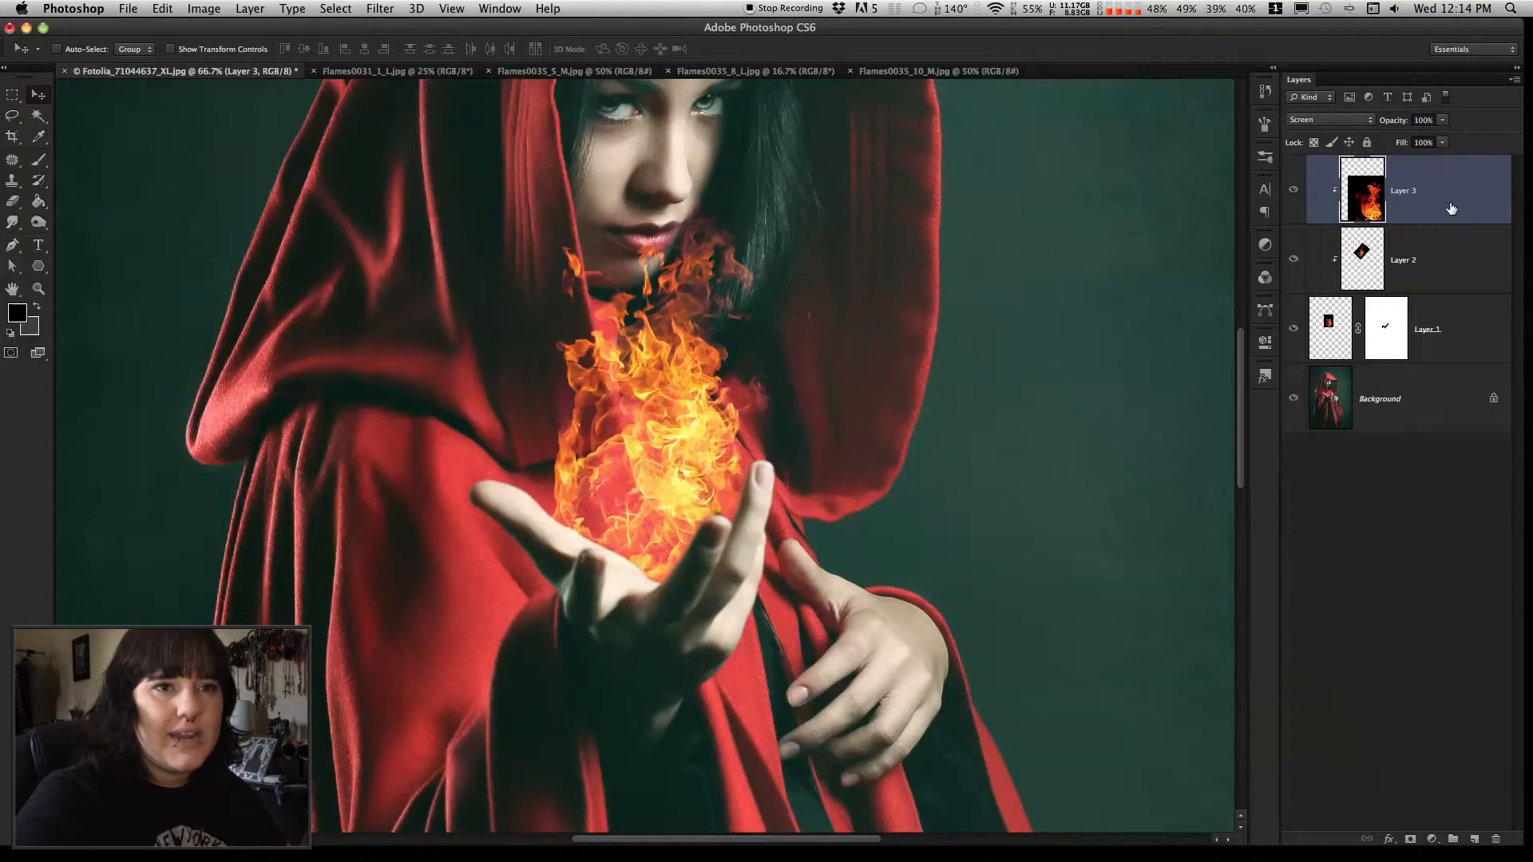
# Move the third flame layer's fire over the raised hand and release the layer from its clipping mask
pyautogui.moveTo(718, 429); pyautogui.dragTo(364, 248)
pyautogui.moveTo(715, 466); pyautogui.dragTo(559, 391)
pyautogui.rightClick(1461, 190)
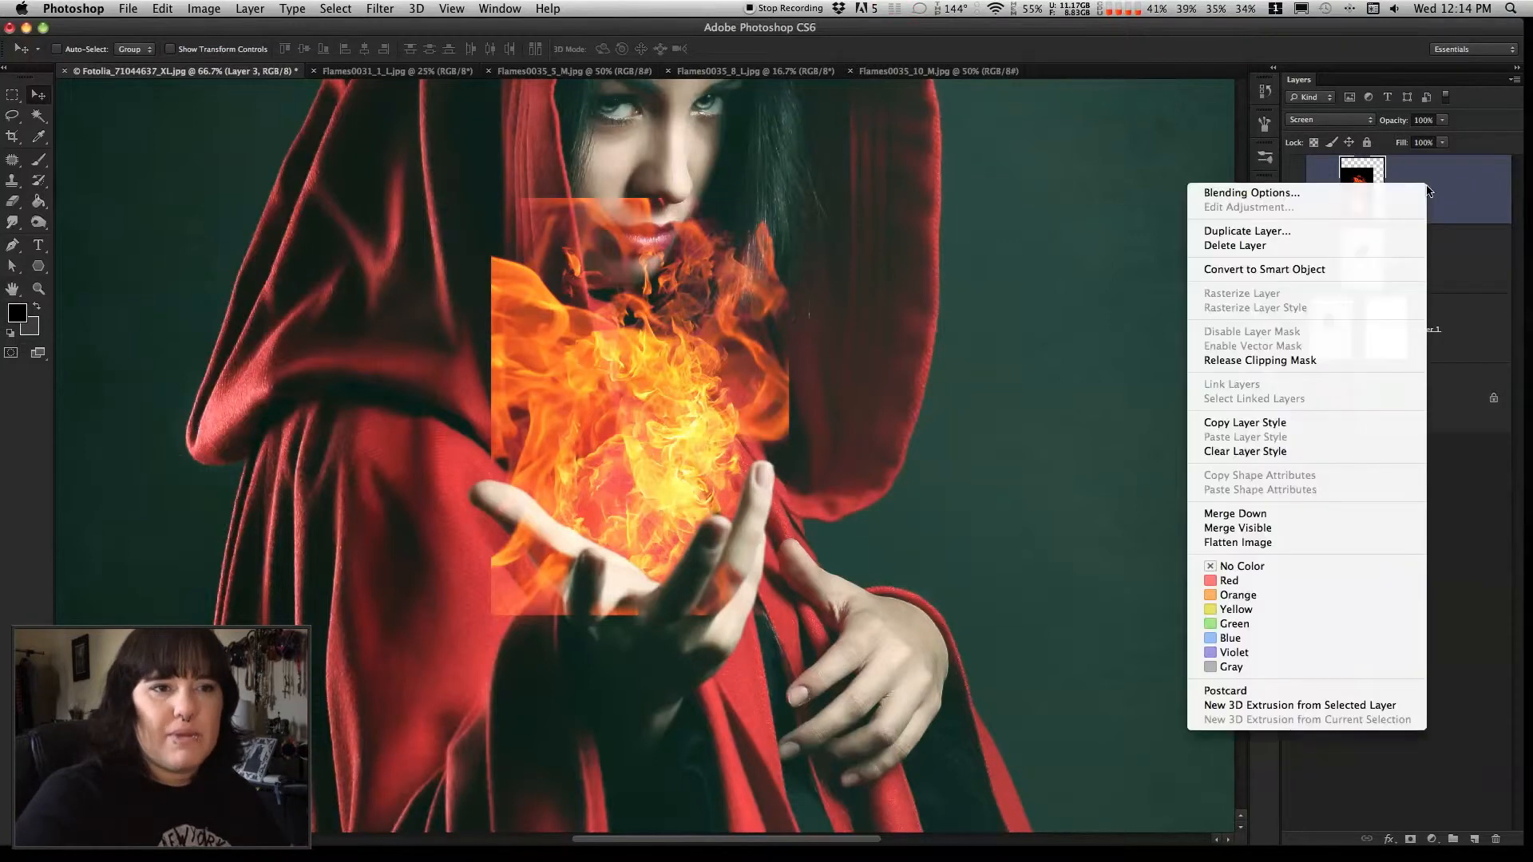
pyautogui.click(1323, 360)
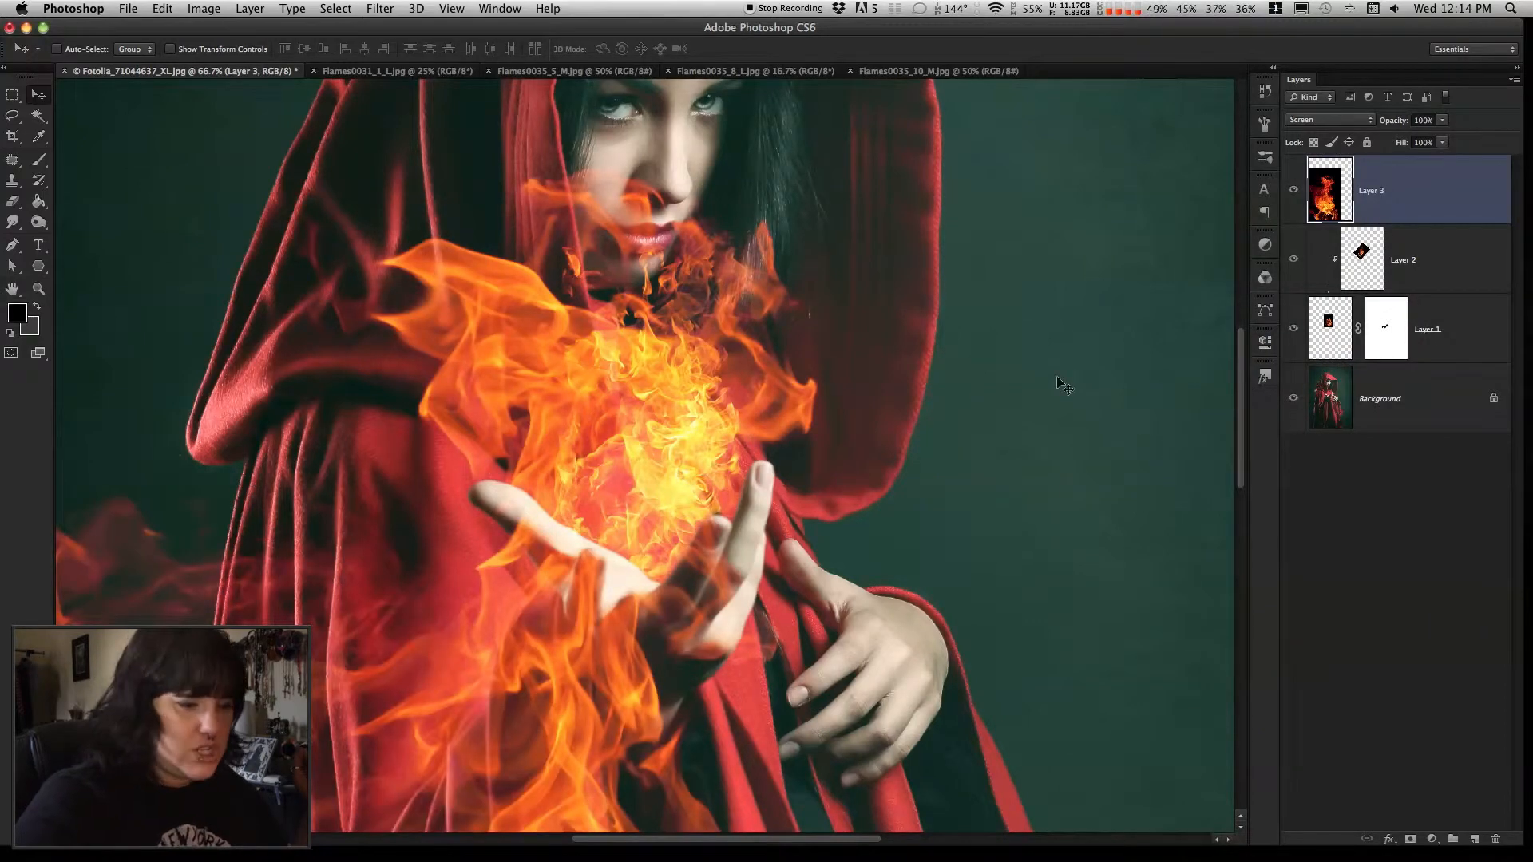
# Scale the third flame layer proportionally to about 18% and move it onto the fireball above the palm
pyautogui.click(38, 288)
pyautogui.keyDown('alt'); pyautogui.click(628, 694); pyautogui.keyUp('alt')
pyautogui.keyDown('alt'); pyautogui.click(628, 694); pyautogui.keyUp('alt')
pyautogui.scroll(-5, 708, 655)
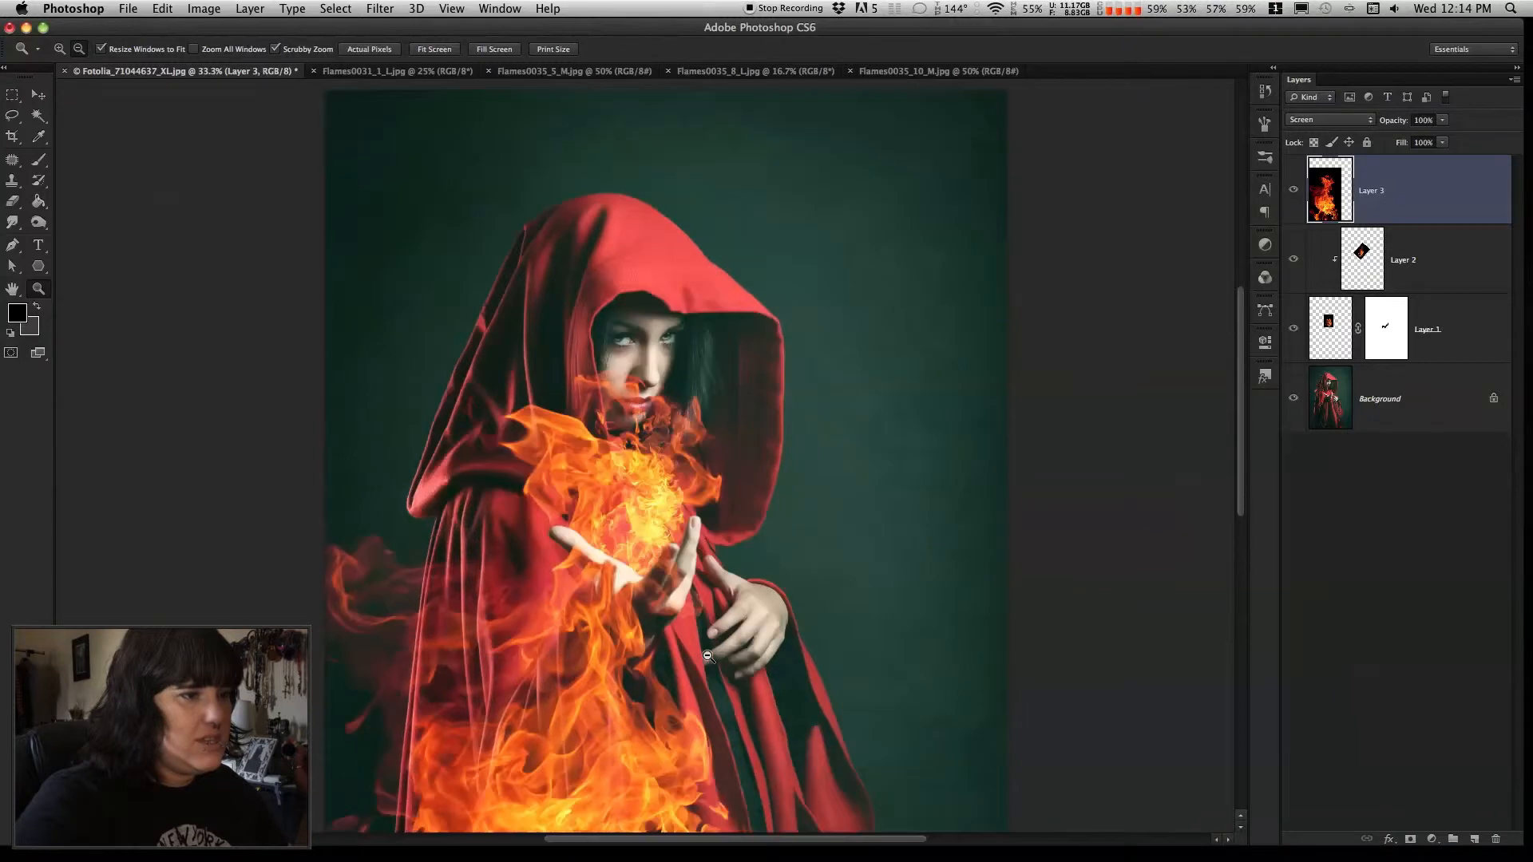
pyautogui.press('v')
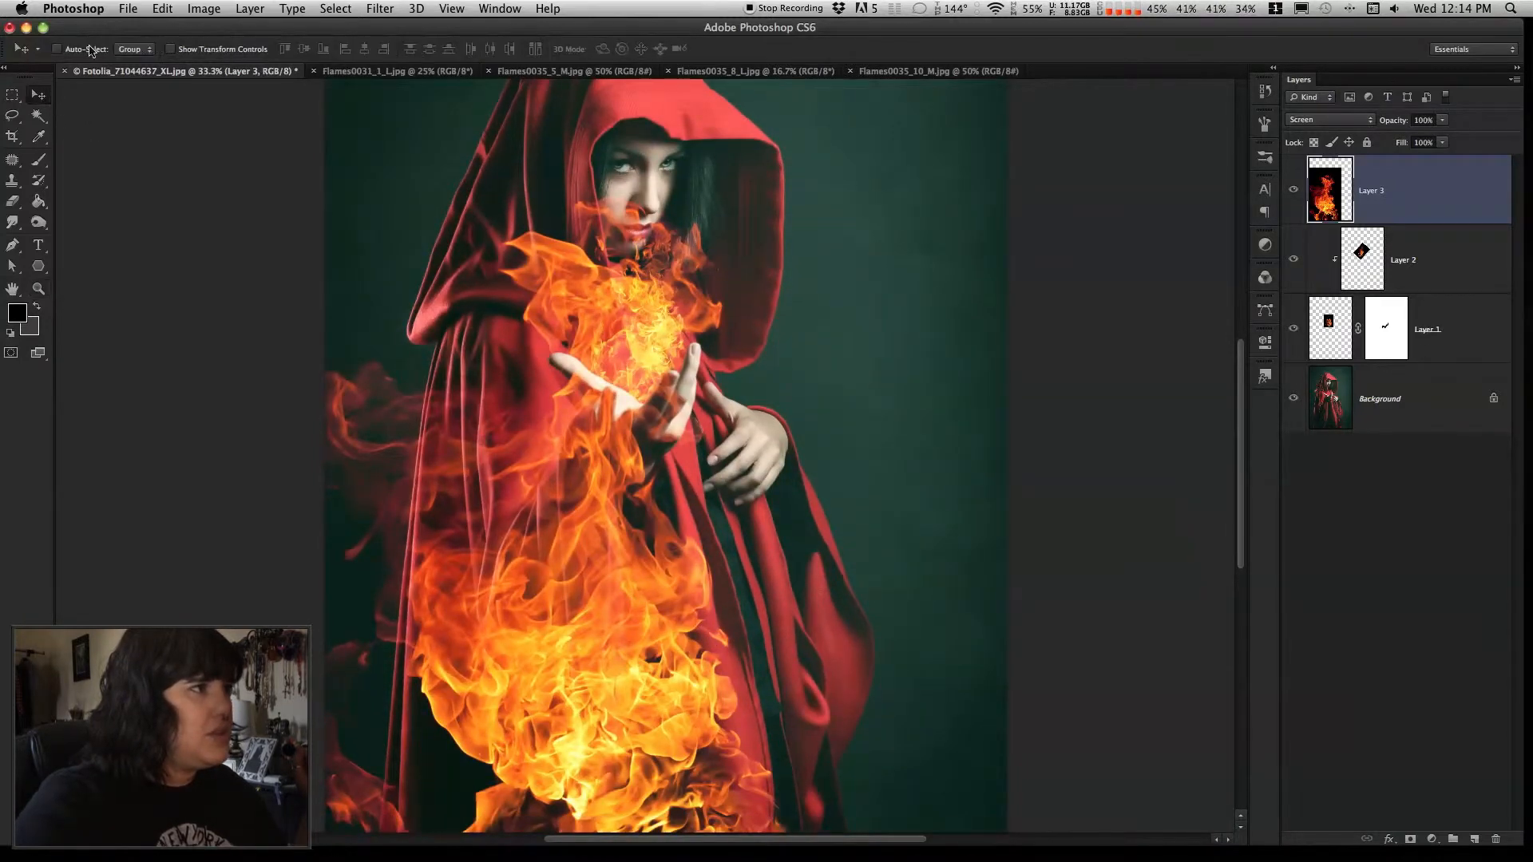
pyautogui.click(162, 8)
pyautogui.moveTo(297, 364)
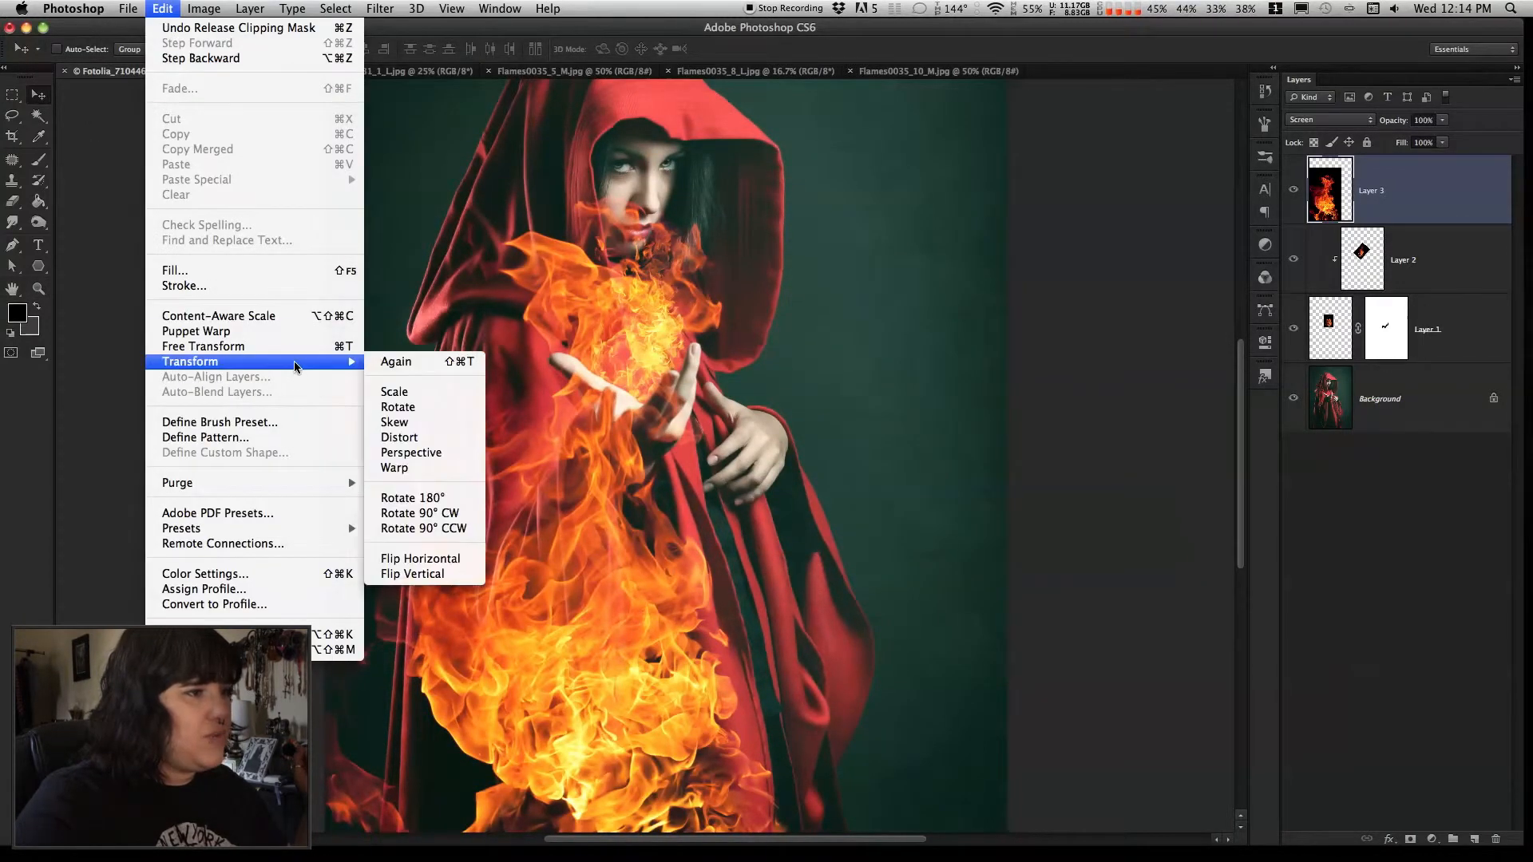
pyautogui.click(407, 393)
pyautogui.scroll(-5, 918, 641)
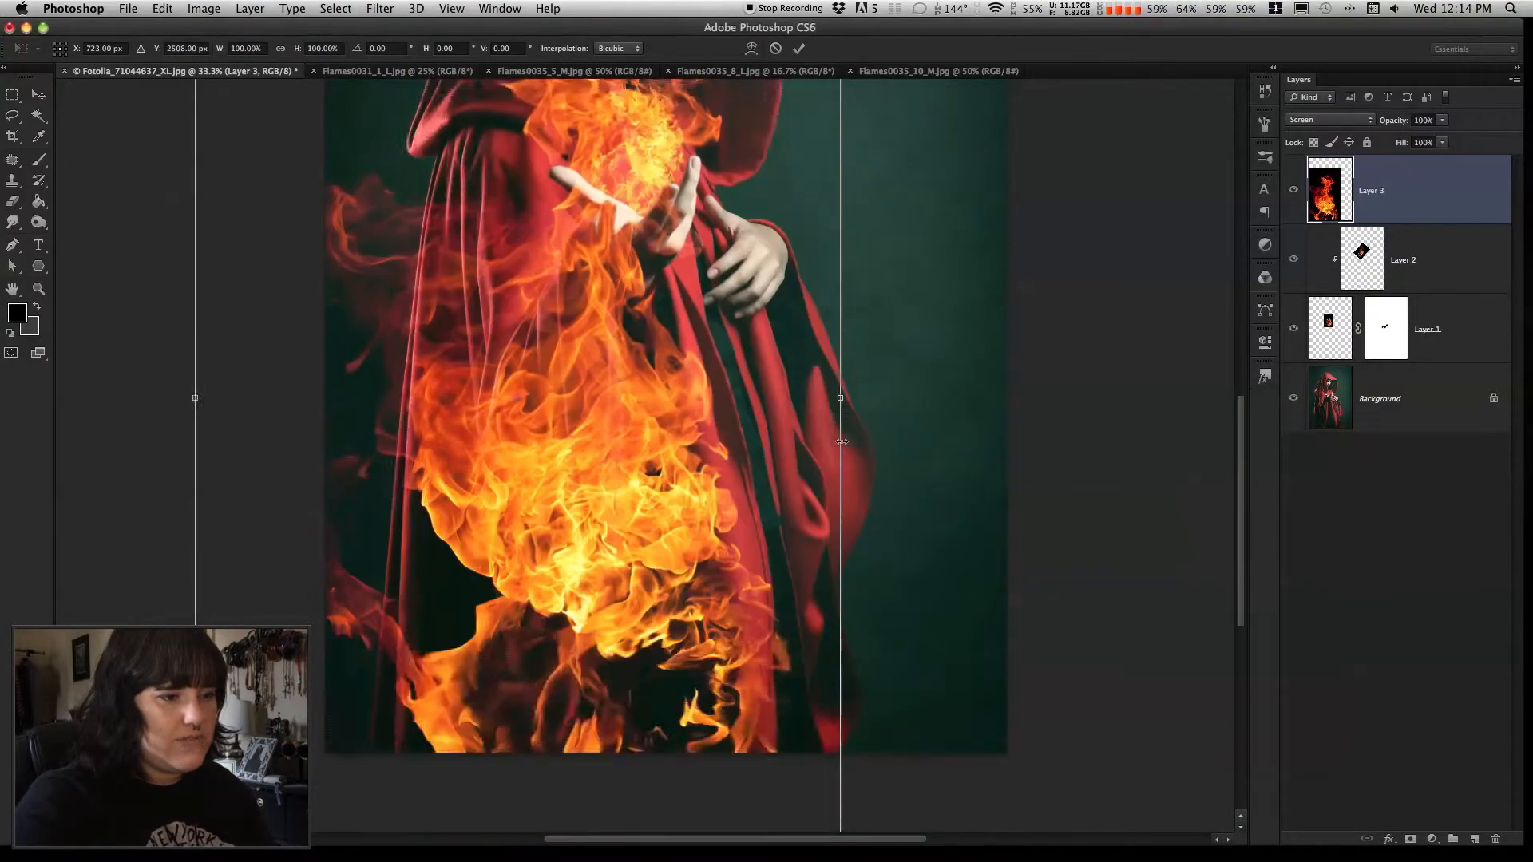
pyautogui.scroll(-3, 902, 710)
pyautogui.moveTo(831, 599); pyautogui.dragTo(605, 281)
pyautogui.scroll(4, 669, 507)
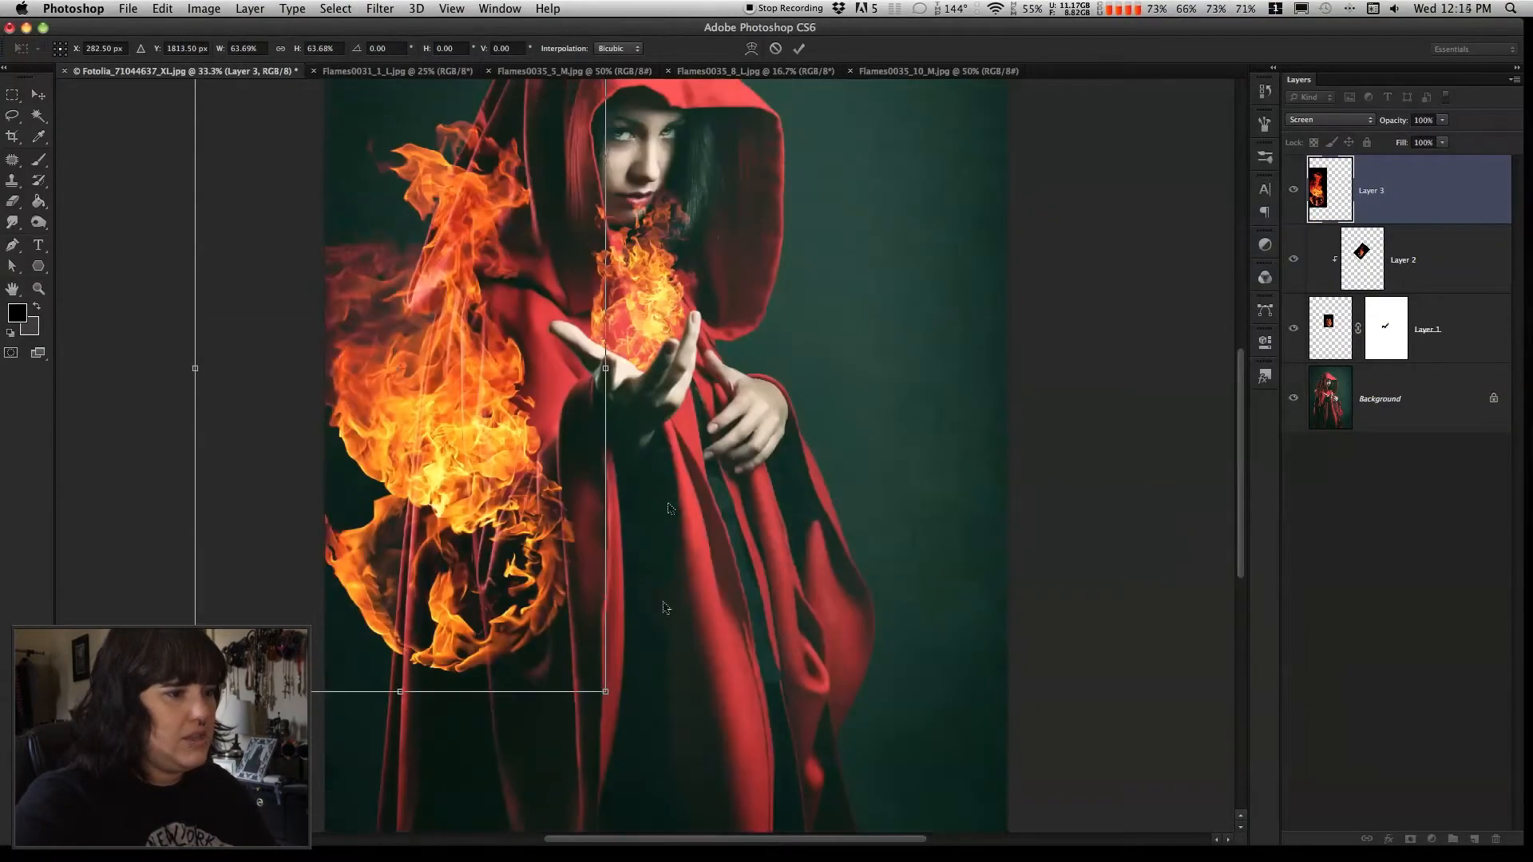
pyautogui.moveTo(605, 693); pyautogui.dragTo(647, 322)
pyautogui.scroll(5, 658, 486)
pyautogui.scroll(-3, 691, 605)
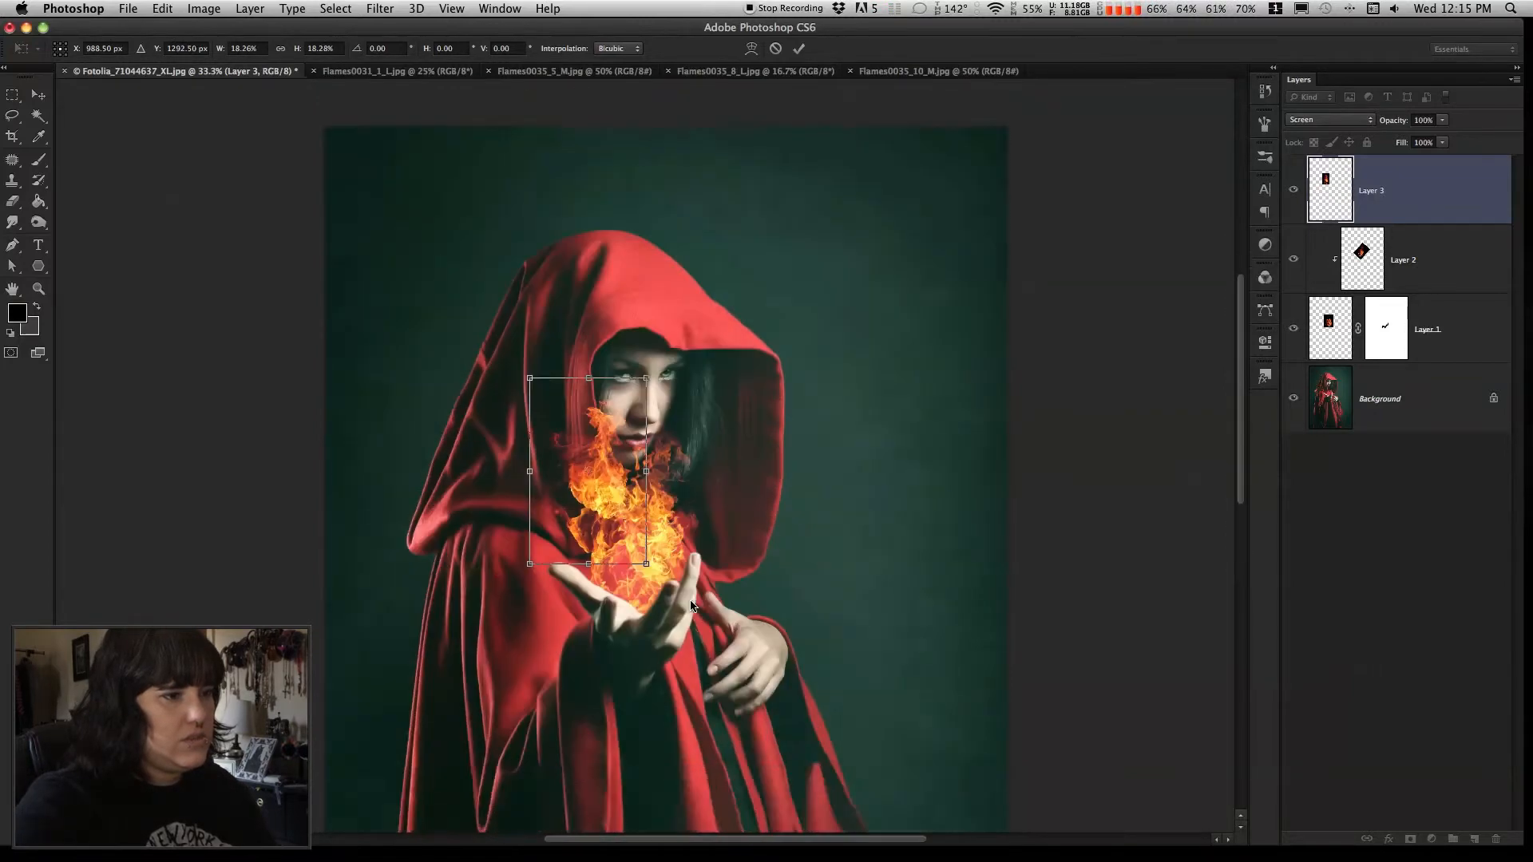
pyautogui.moveTo(621, 529); pyautogui.dragTo(659, 577)
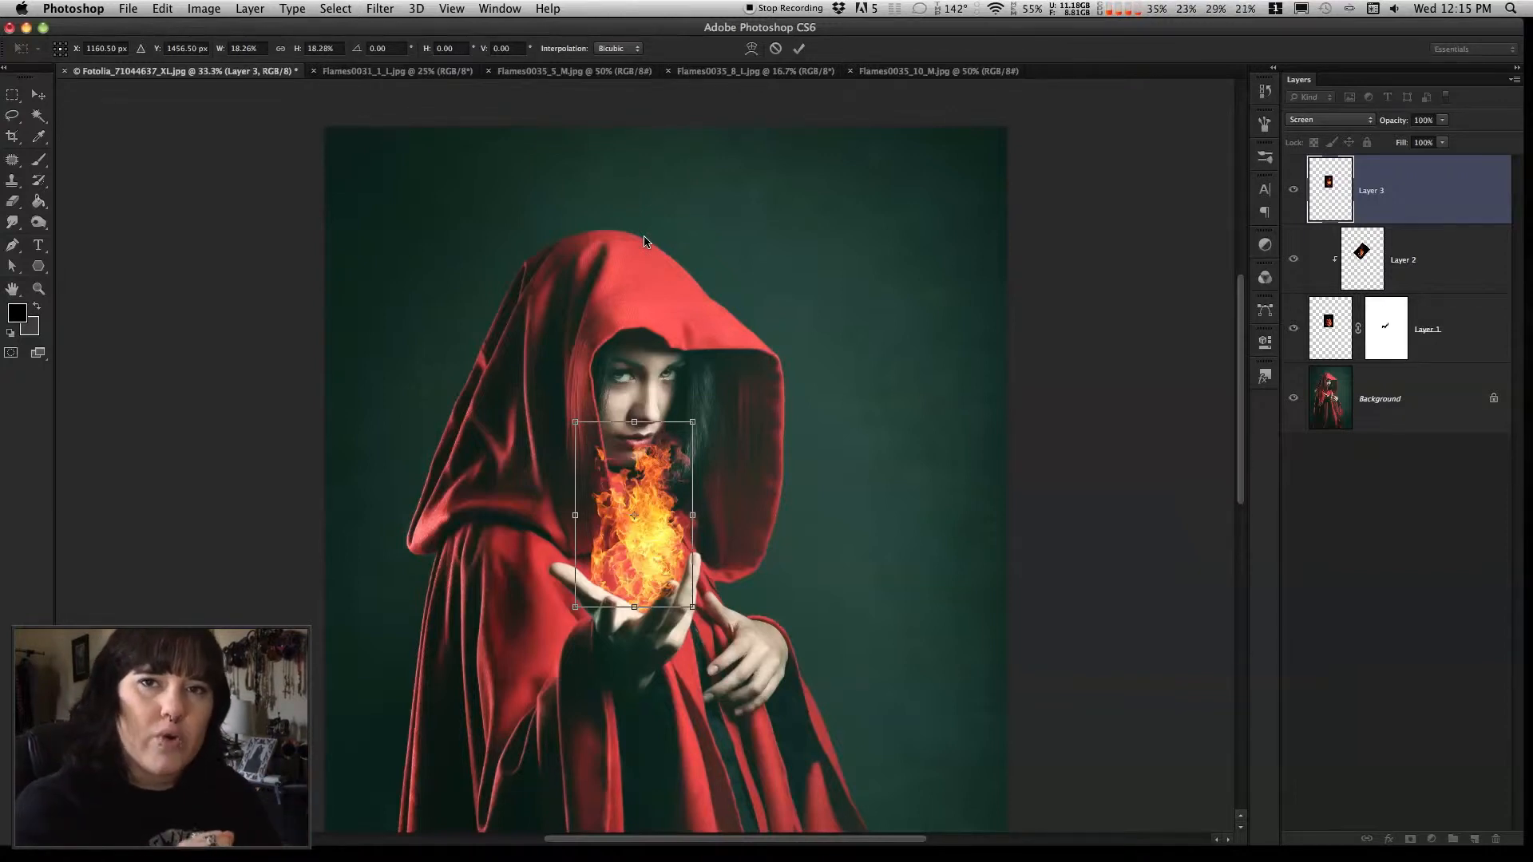
# Flip the third flame layer horizontally and shift it slightly left over the fireball
pyautogui.click(164, 10)
pyautogui.moveTo(271, 363)
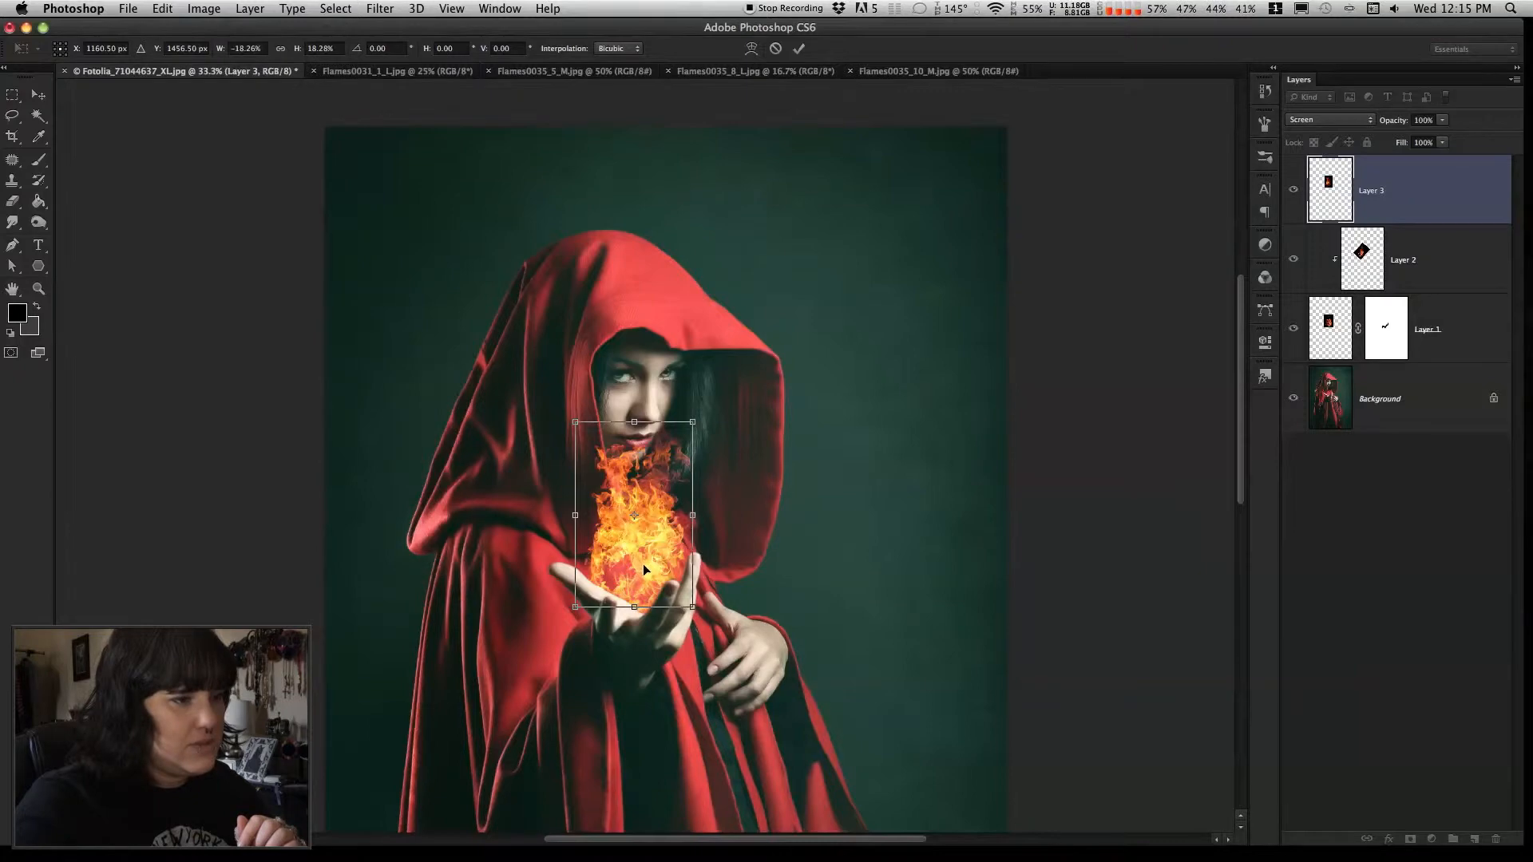
pyautogui.moveTo(647, 559); pyautogui.dragTo(622, 558)
# Rotate the third flame layer counterclockwise by about 28 degrees and apply the transformation
pyautogui.click(162, 8)
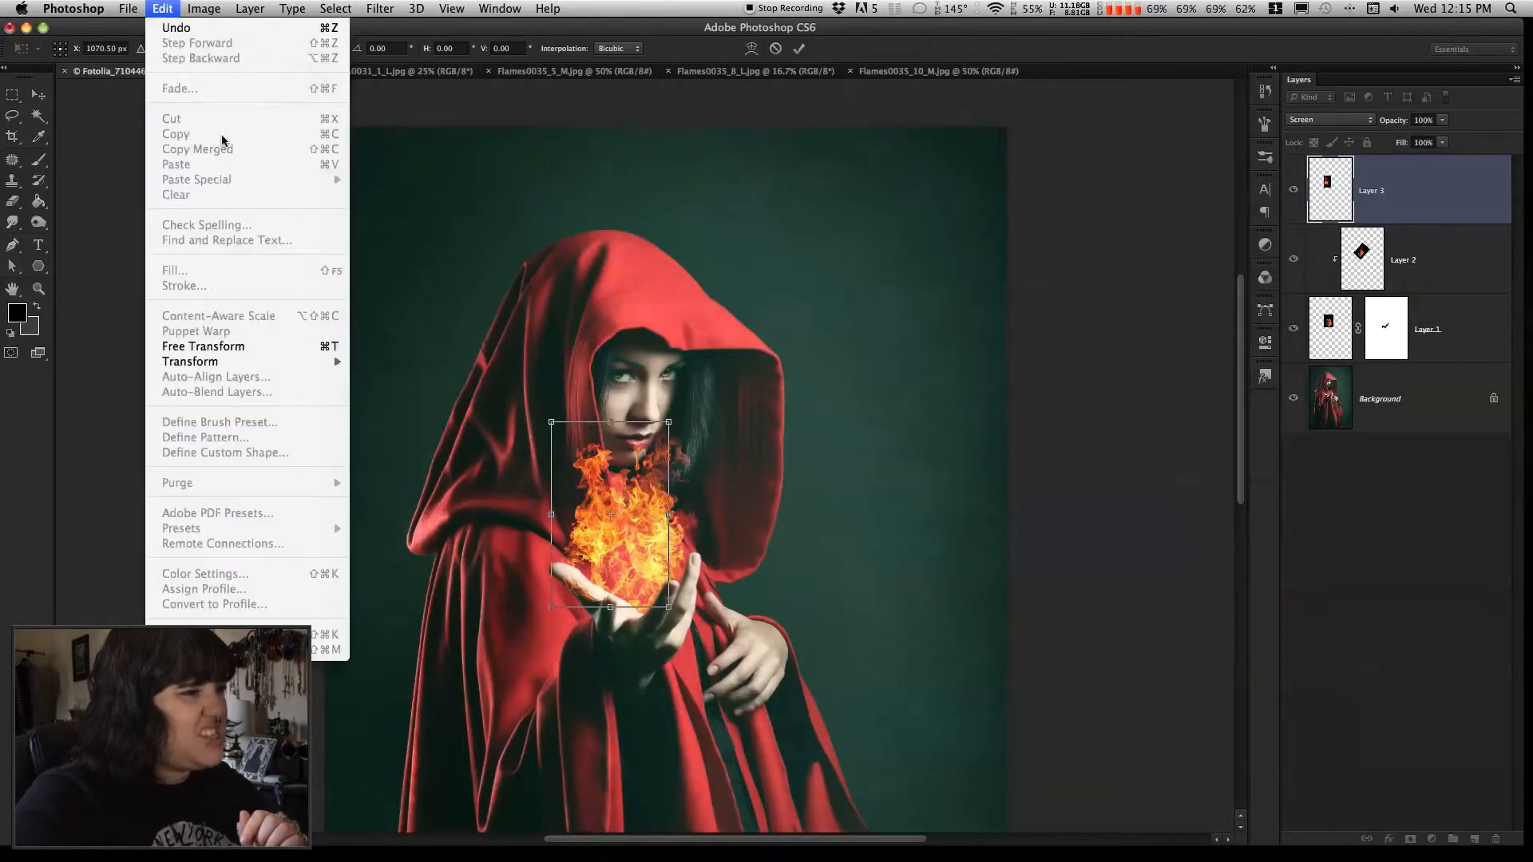
pyautogui.moveTo(315, 363)
pyautogui.click(391, 409)
pyautogui.moveTo(706, 408); pyautogui.dragTo(675, 376)
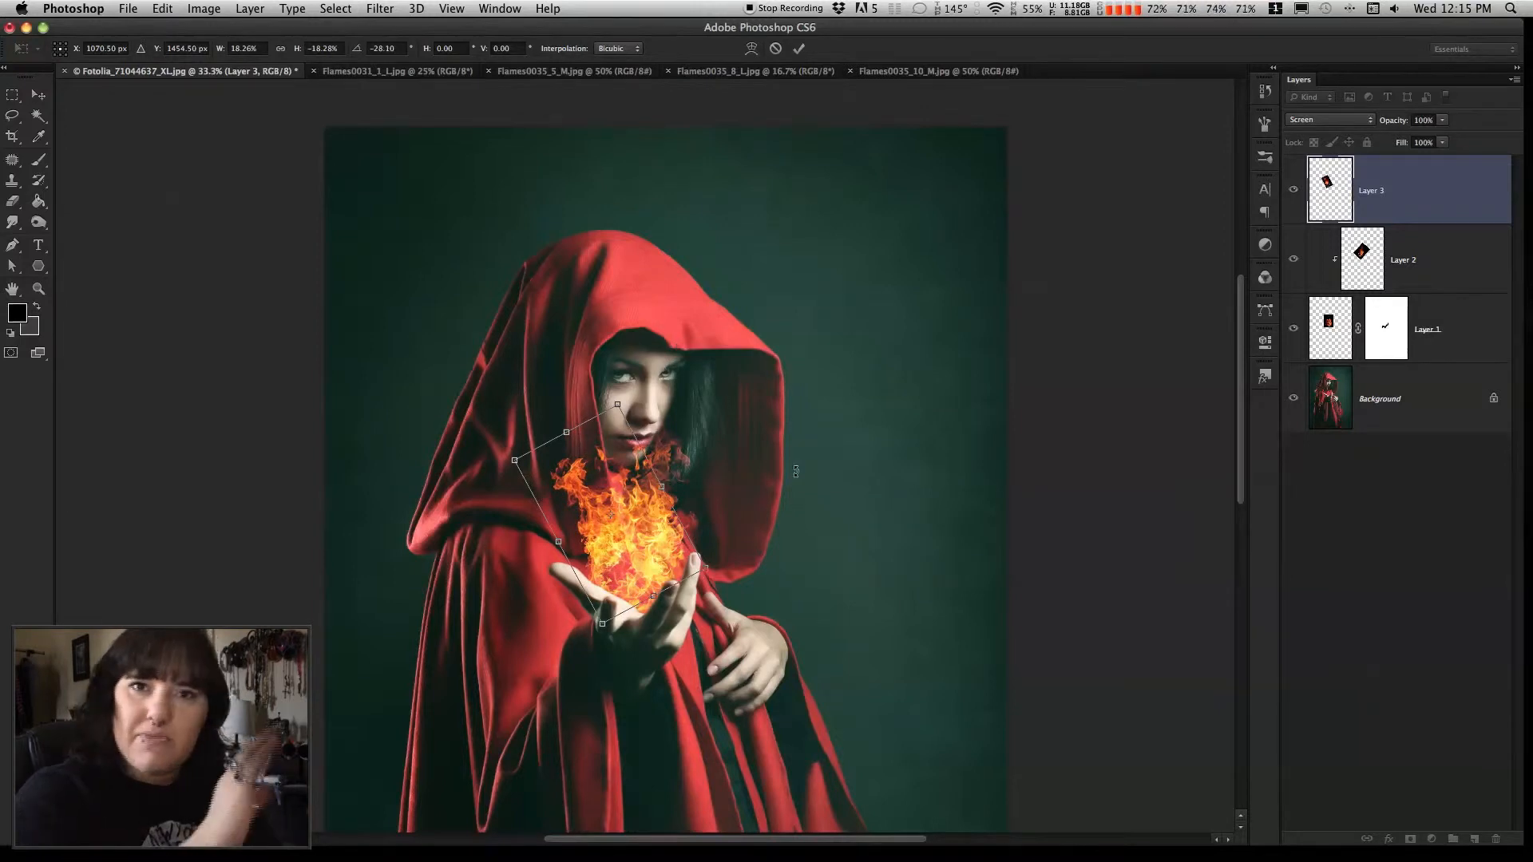
pyautogui.press('Return')
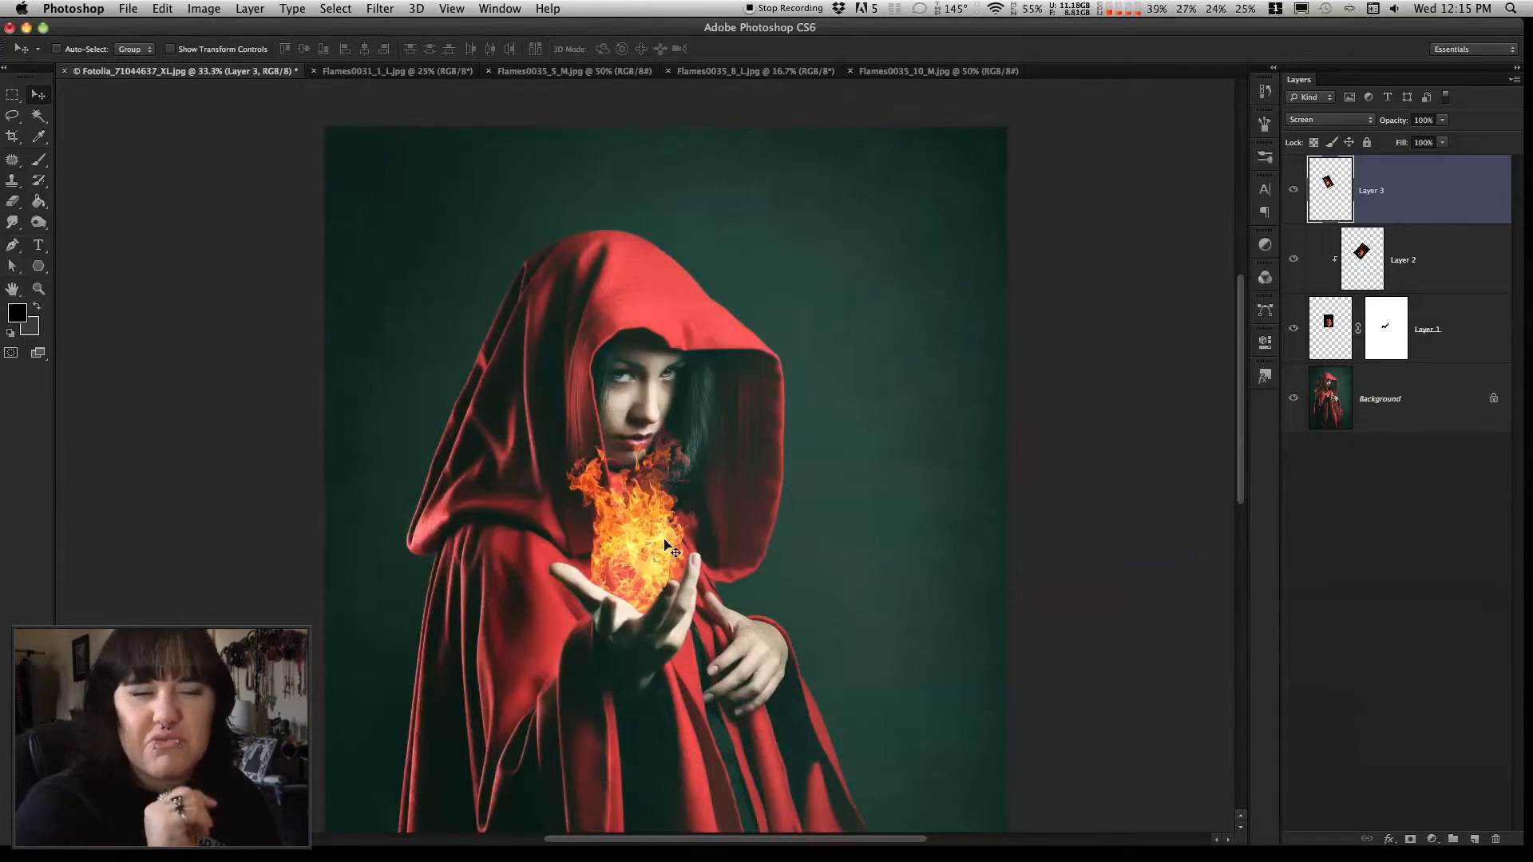
# Examine the fireball composite from afar and at 100%, and check the Flames0035_10_M source image
pyautogui.click(38, 288)
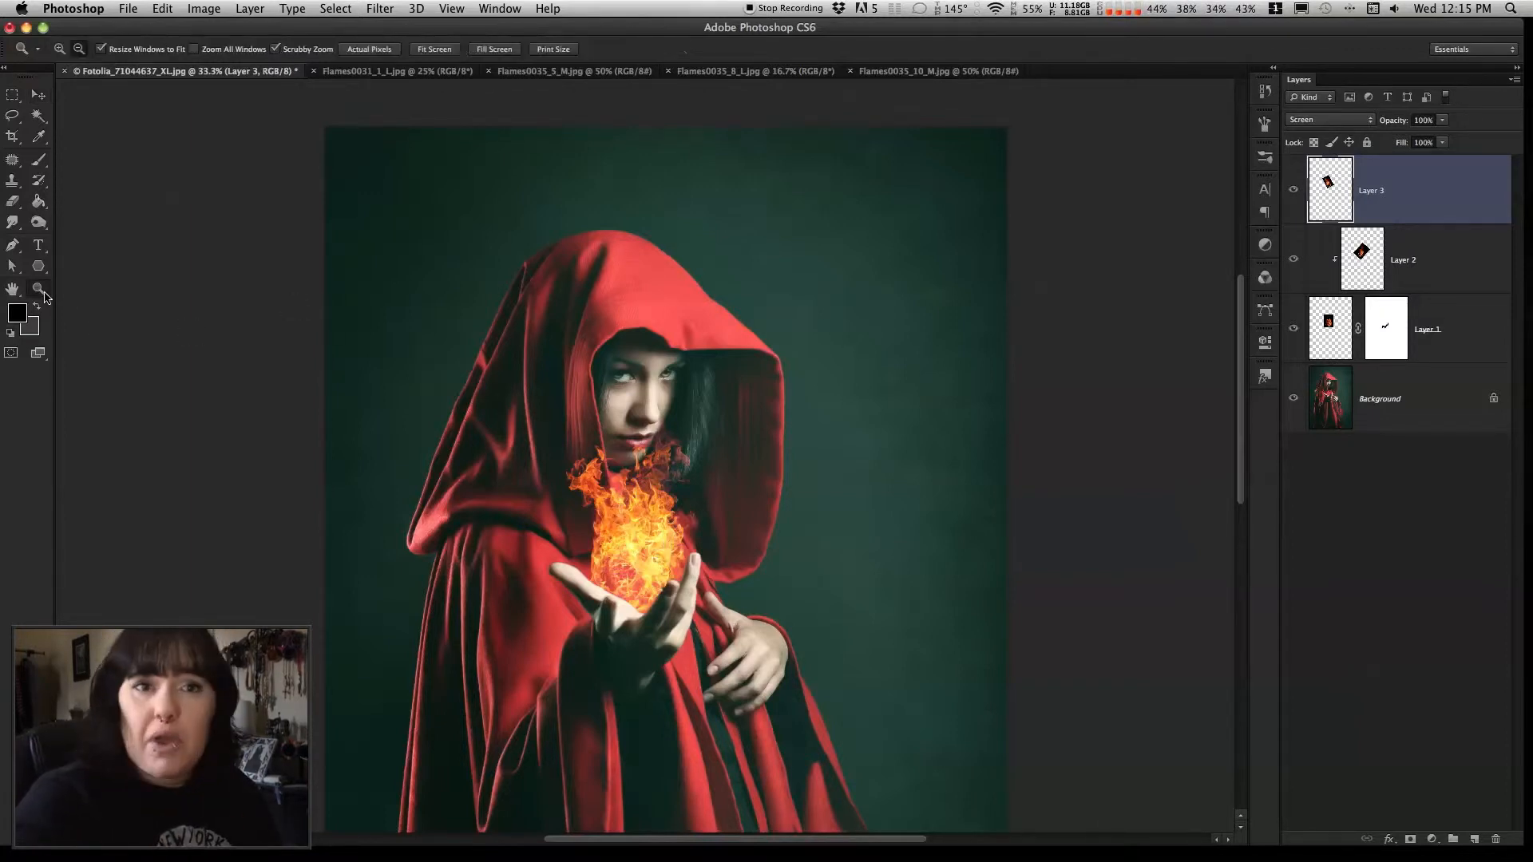
pyautogui.keyDown('alt'); pyautogui.click(666, 565); pyautogui.keyUp('alt')
pyautogui.keyDown('alt'); pyautogui.click(665, 565); pyautogui.keyUp('alt')
pyautogui.keyDown('alt'); pyautogui.click(665, 559); pyautogui.keyUp('alt')
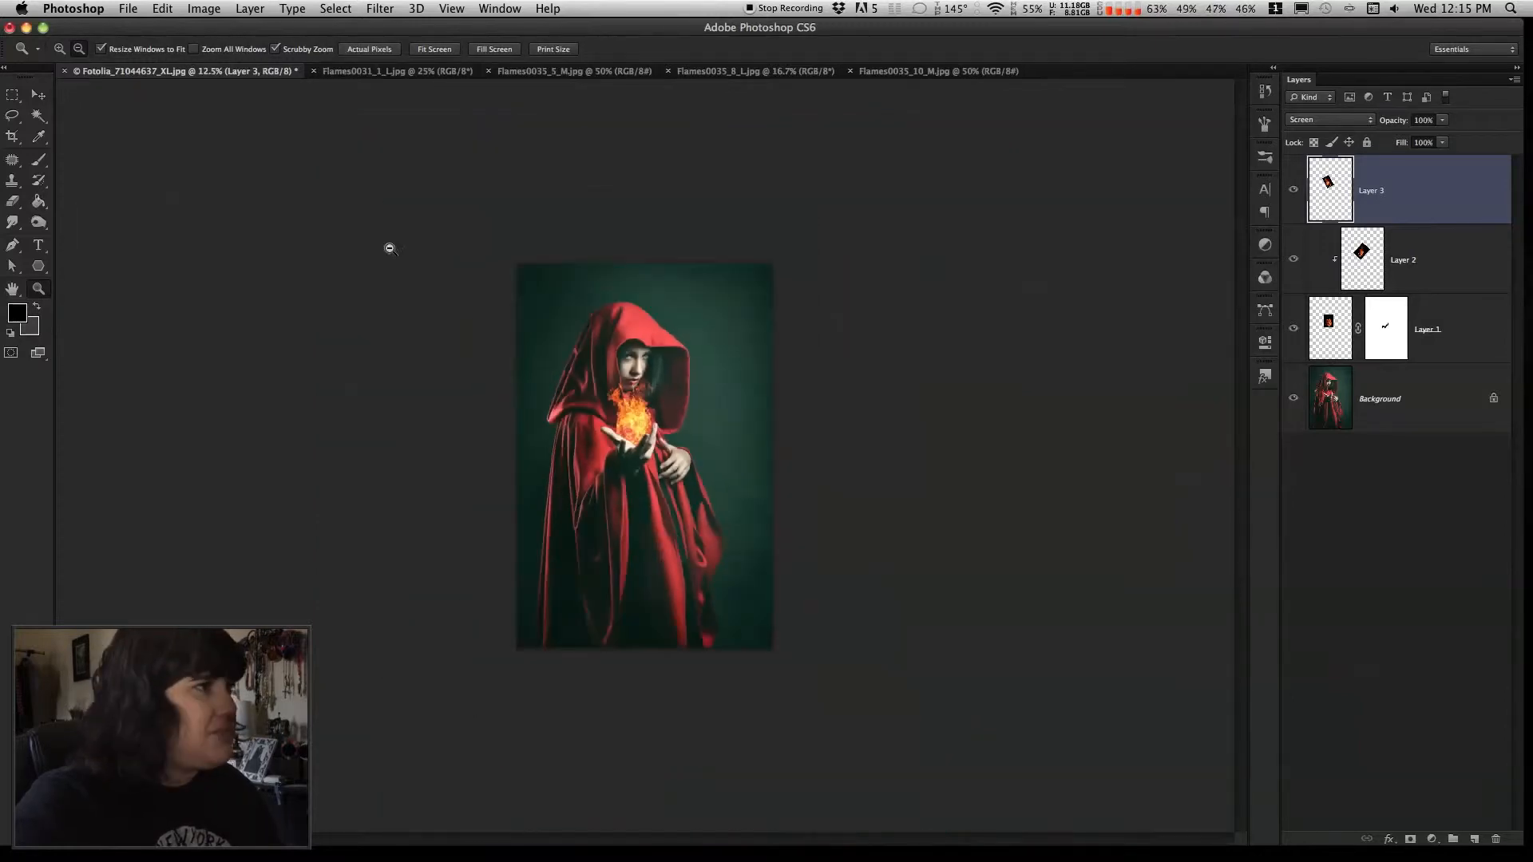
pyautogui.moveTo(627, 413); pyautogui.dragTo(754, 398)
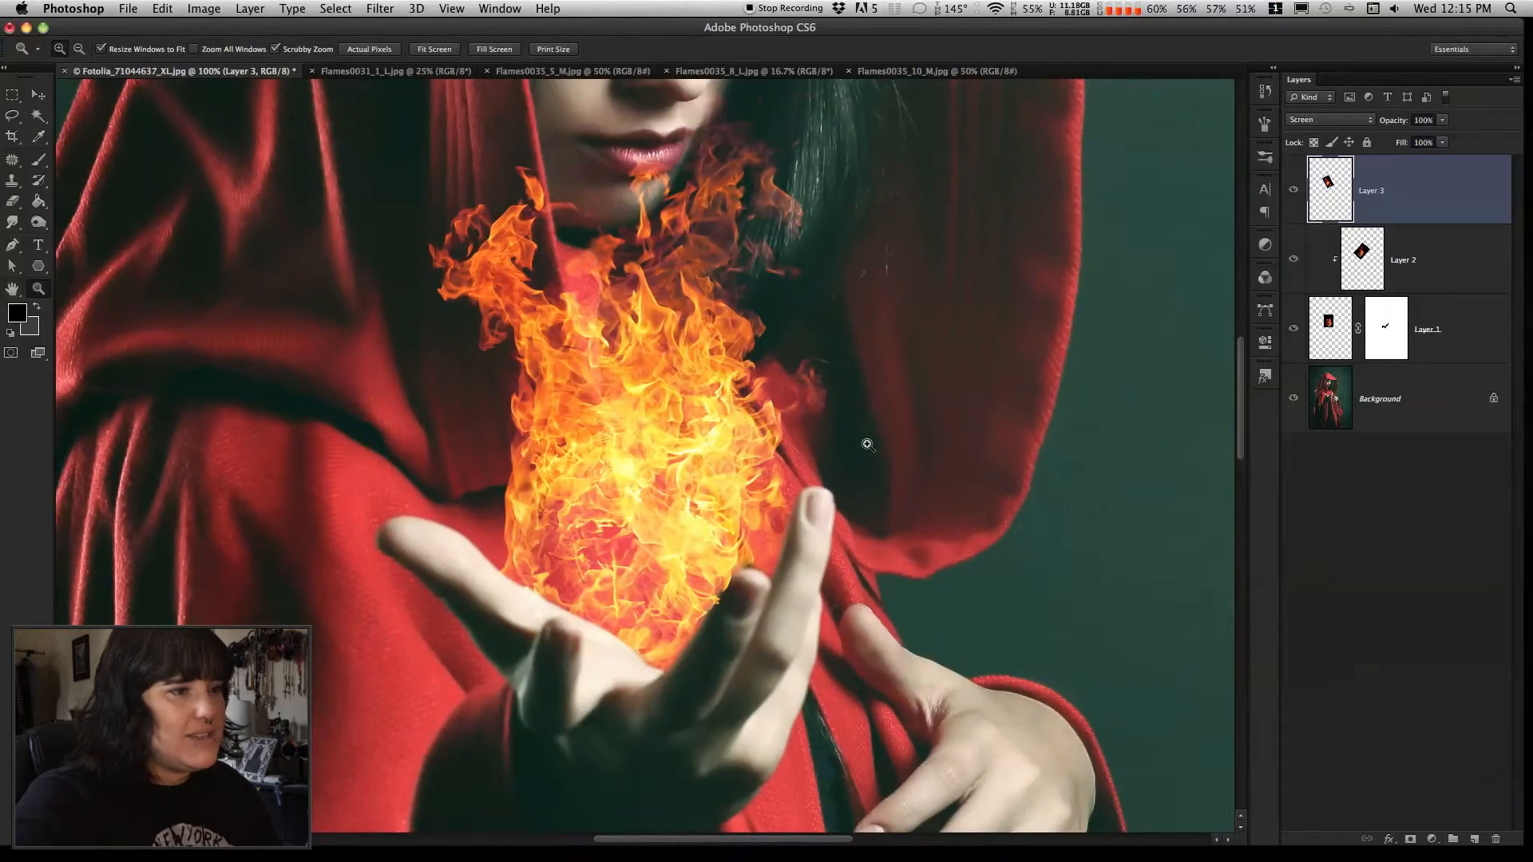
pyautogui.scroll(2, 865, 438)
pyautogui.click(39, 95)
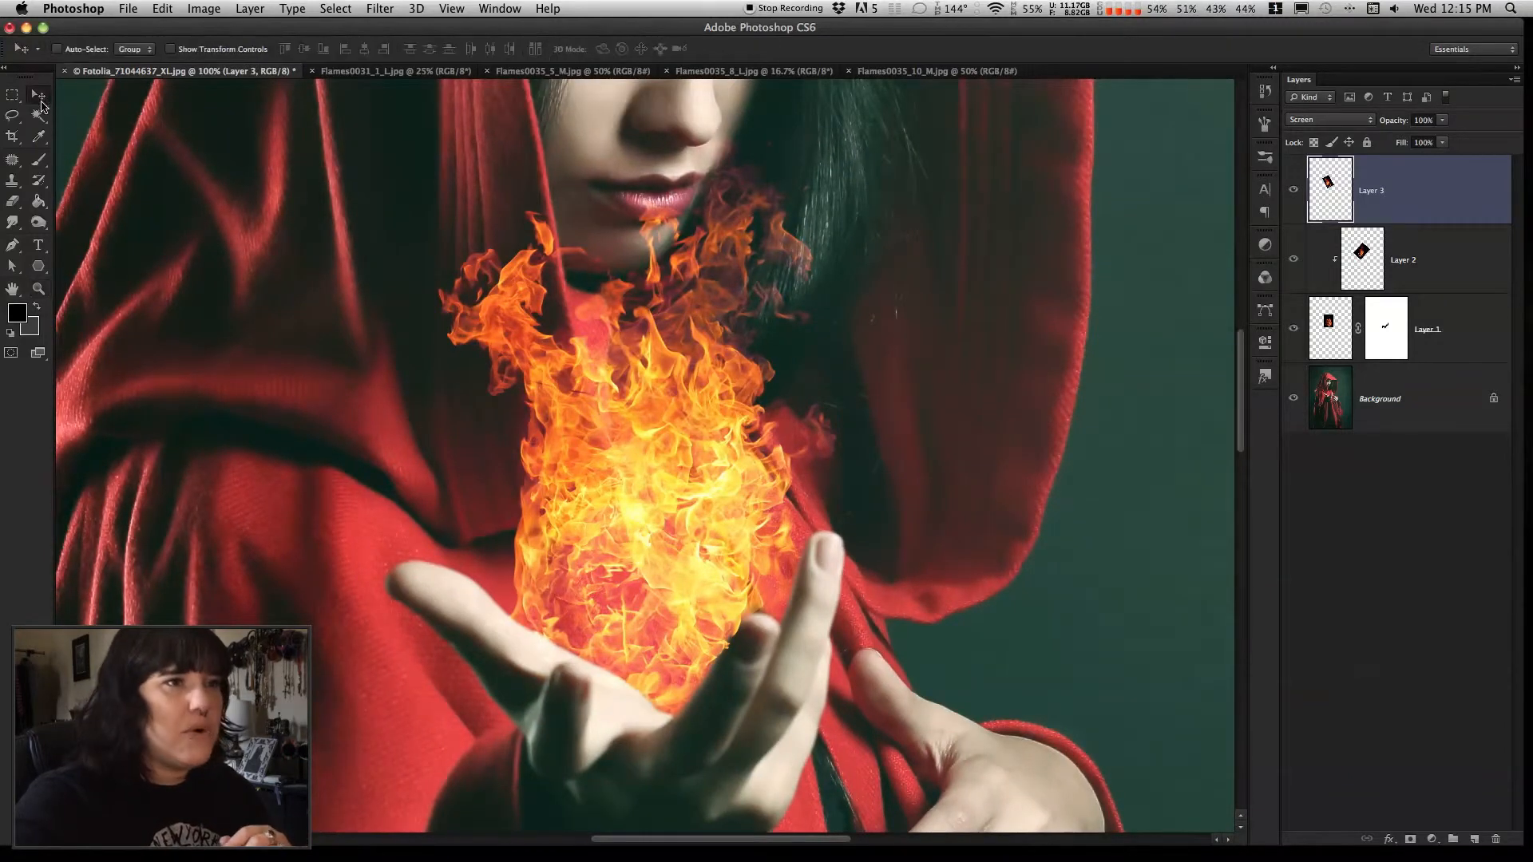
pyautogui.click(933, 71)
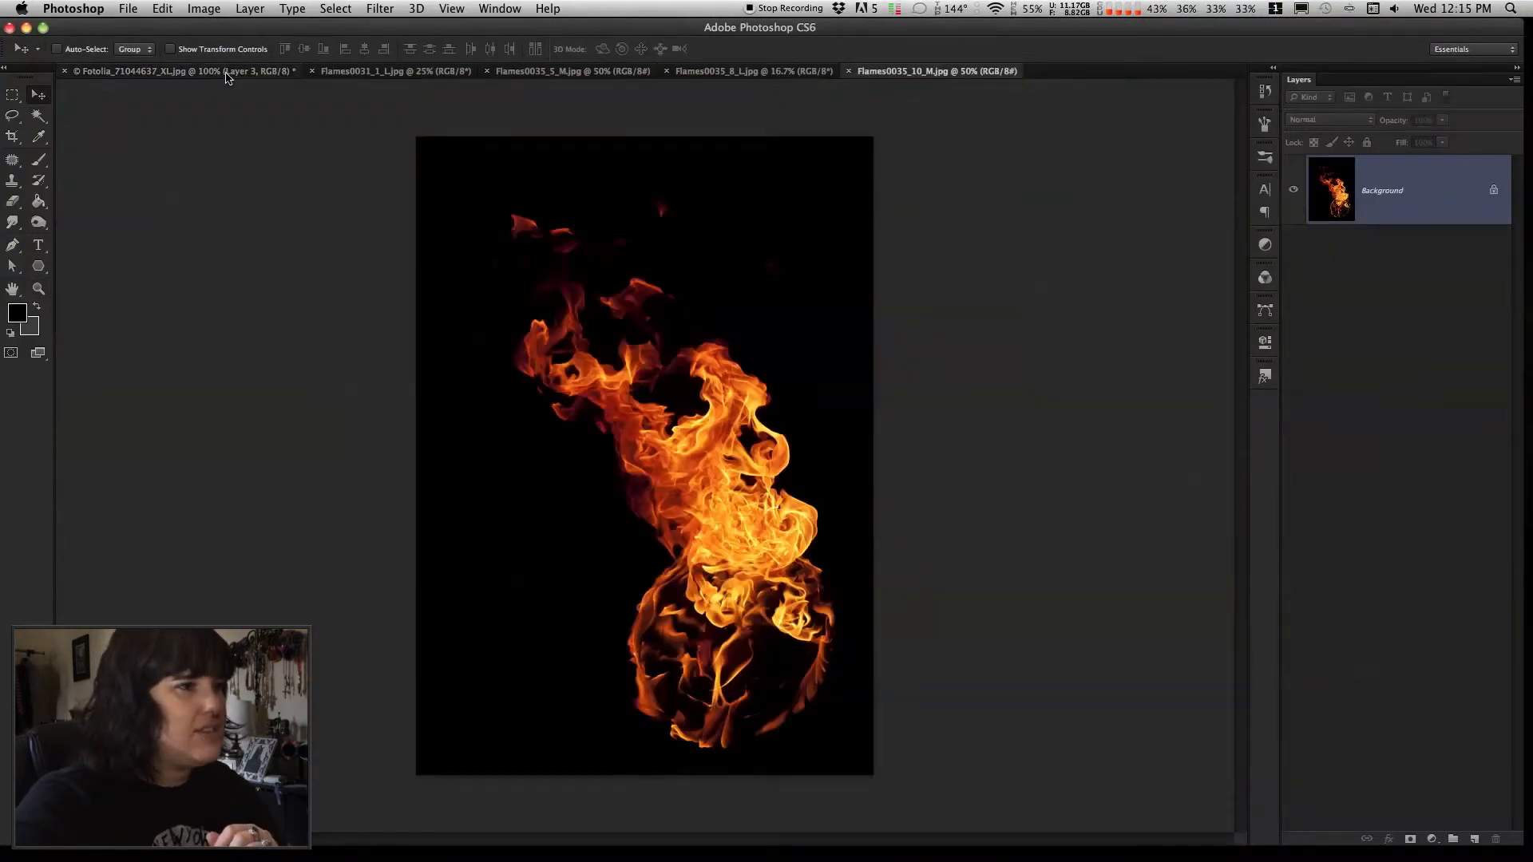
pyautogui.click(218, 74)
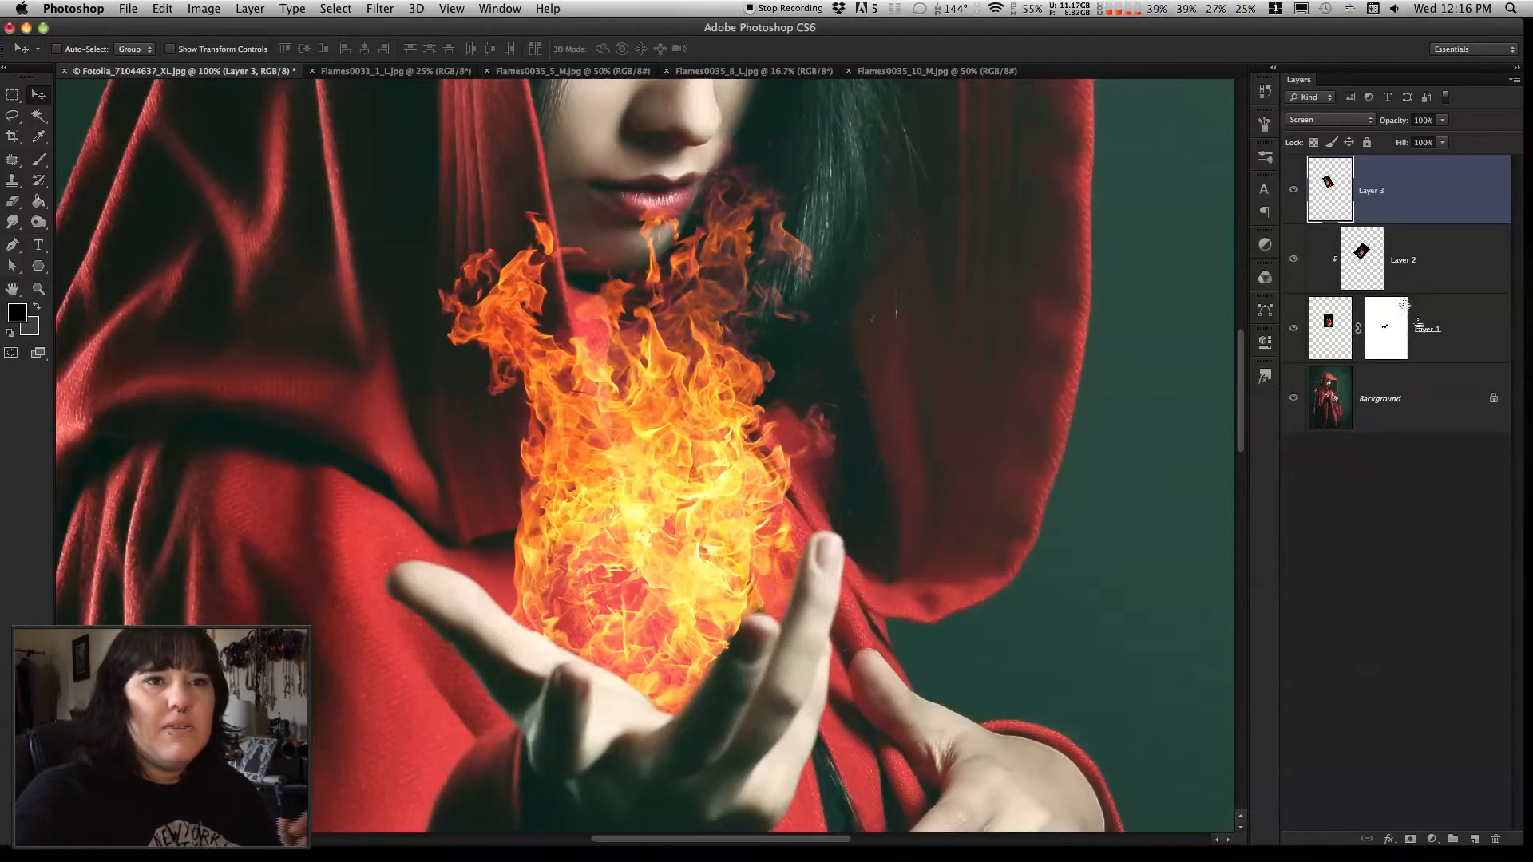
# Add the third flame layer to the clipping group based on the masked first flame
pyautogui.rightClick(1434, 191)
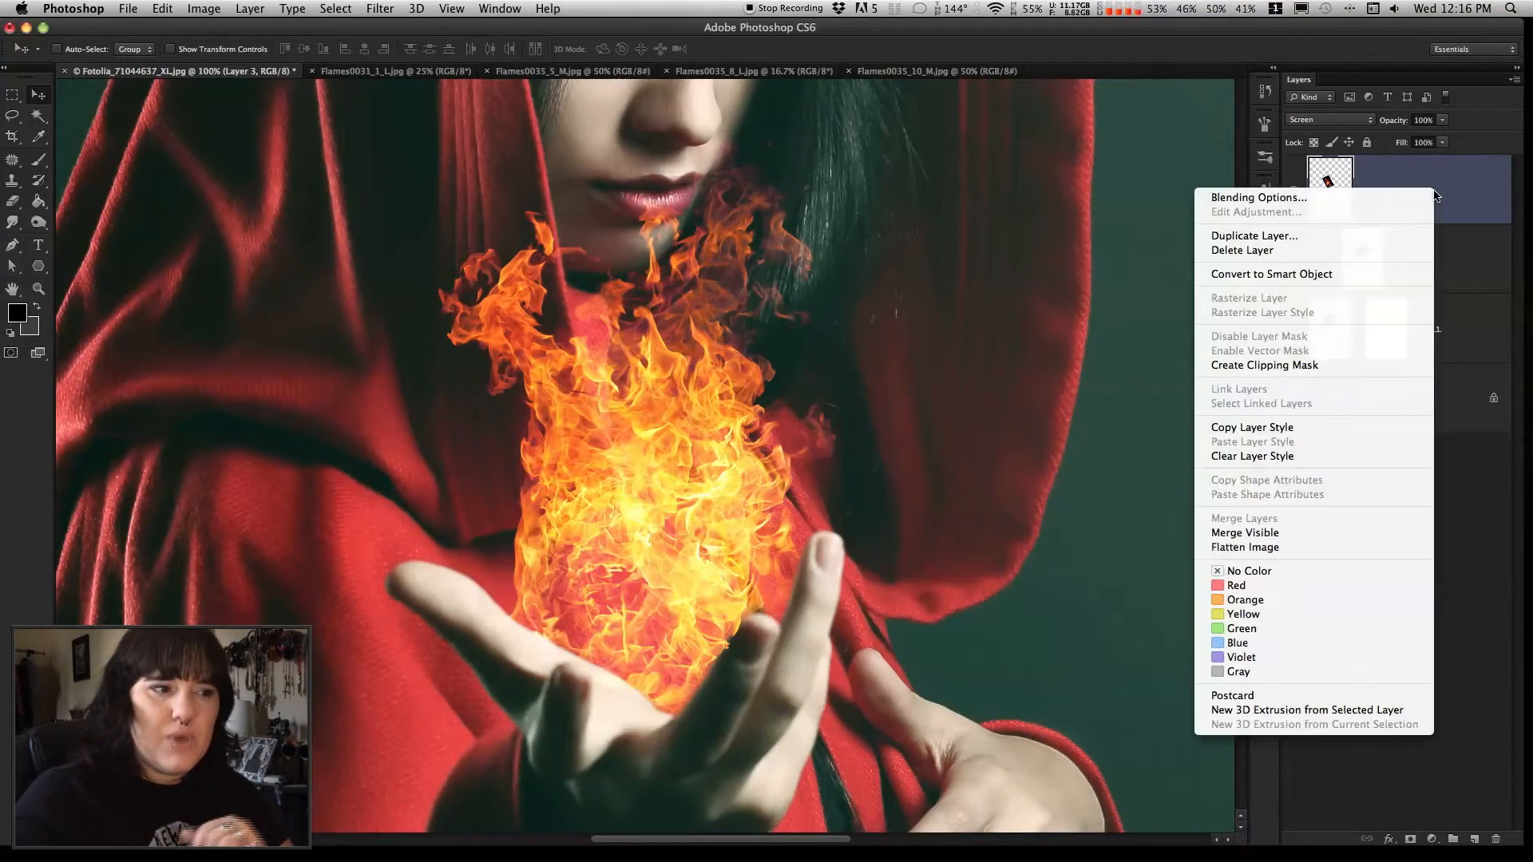
pyautogui.click(1394, 364)
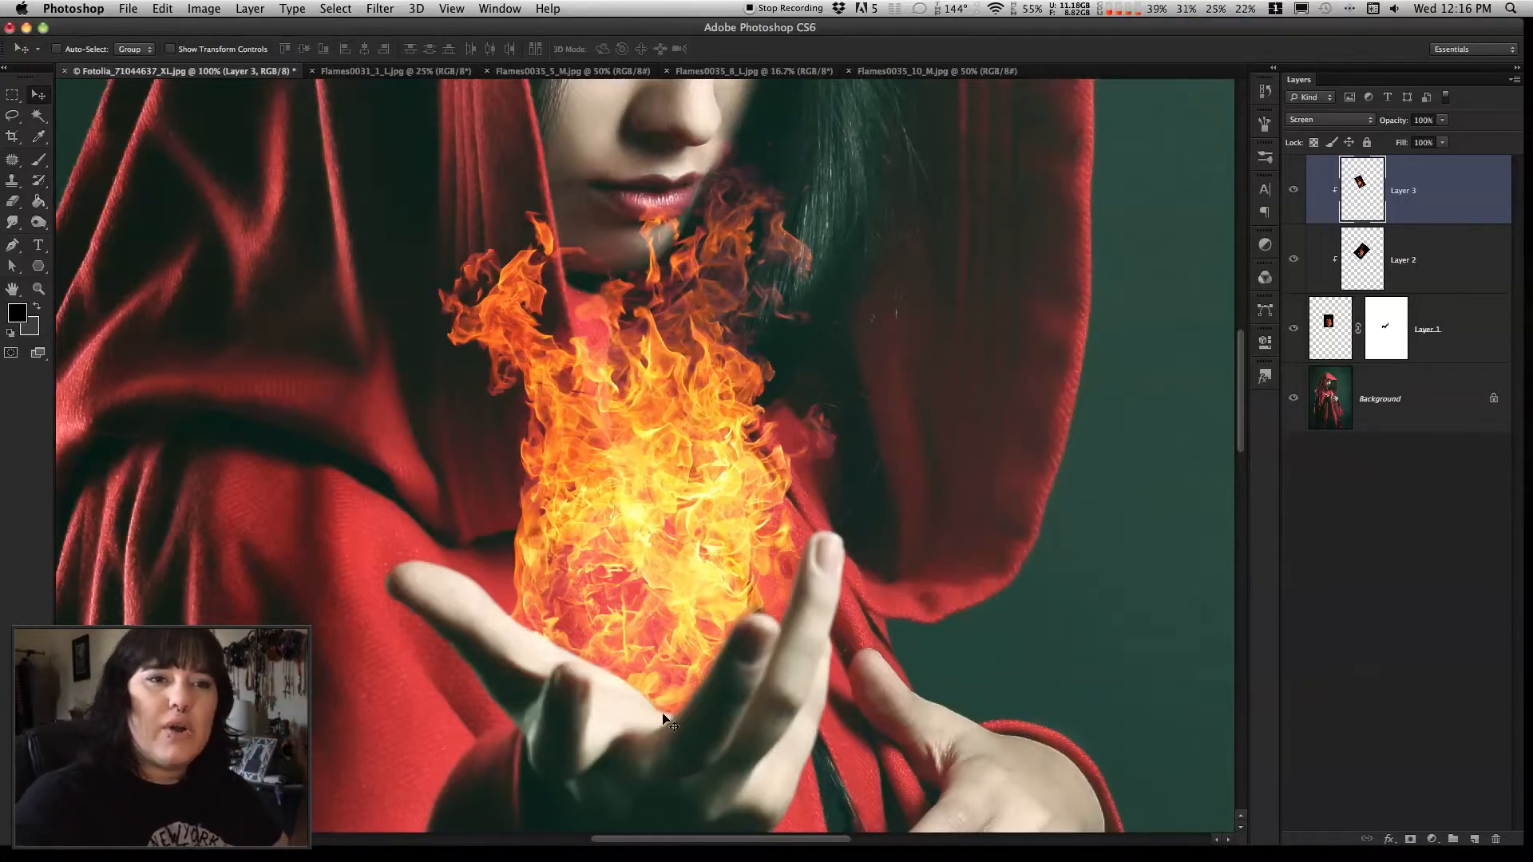
# Create a new Normal-mode layer named Ball of Fire directly above the Background layer
pyautogui.click(1415, 412)
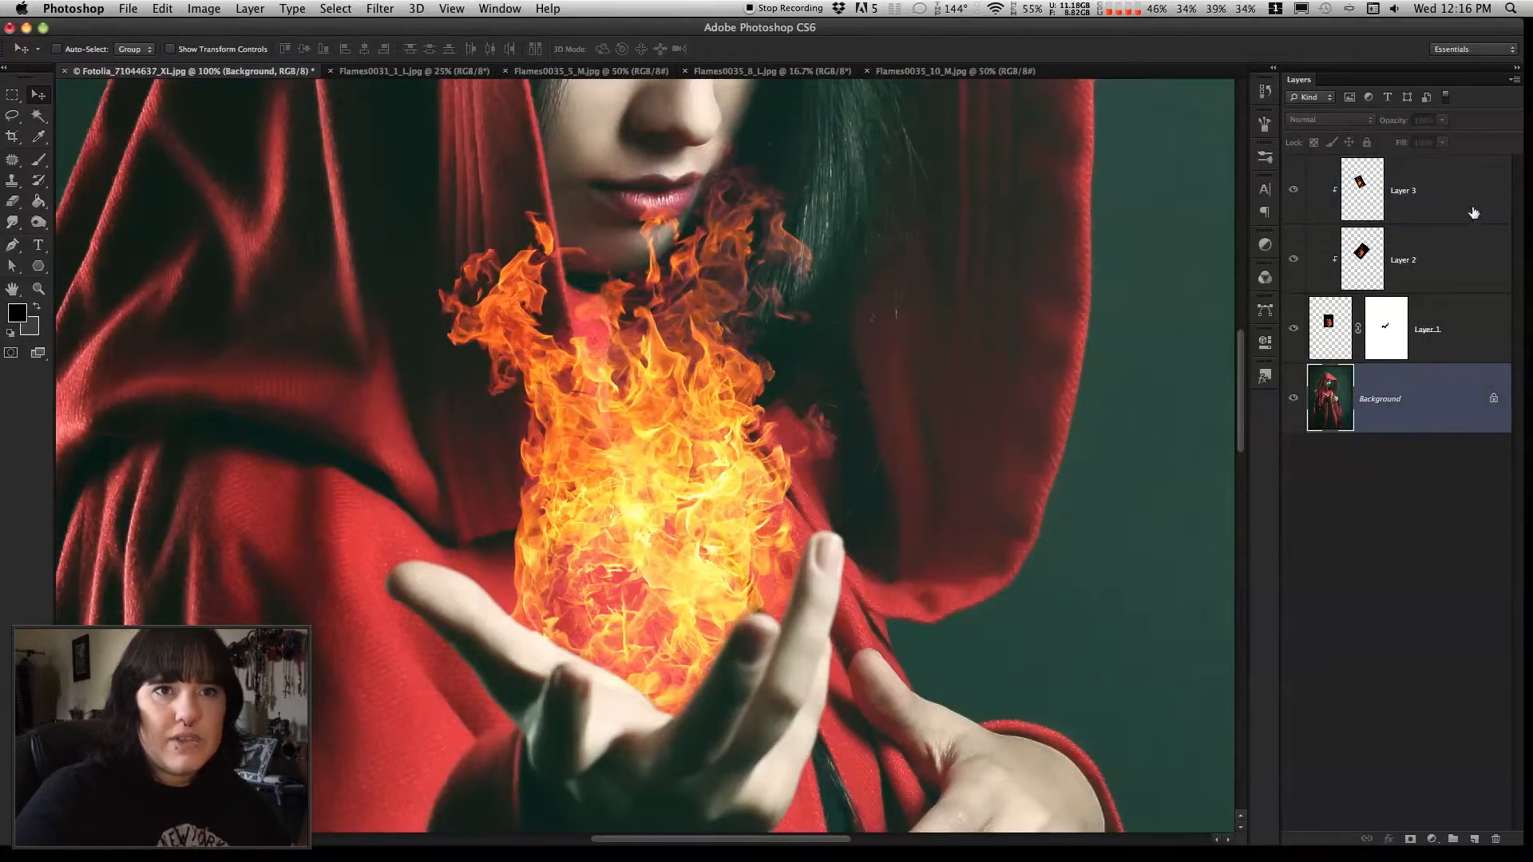
pyautogui.click(1514, 79)
pyautogui.click(1460, 88)
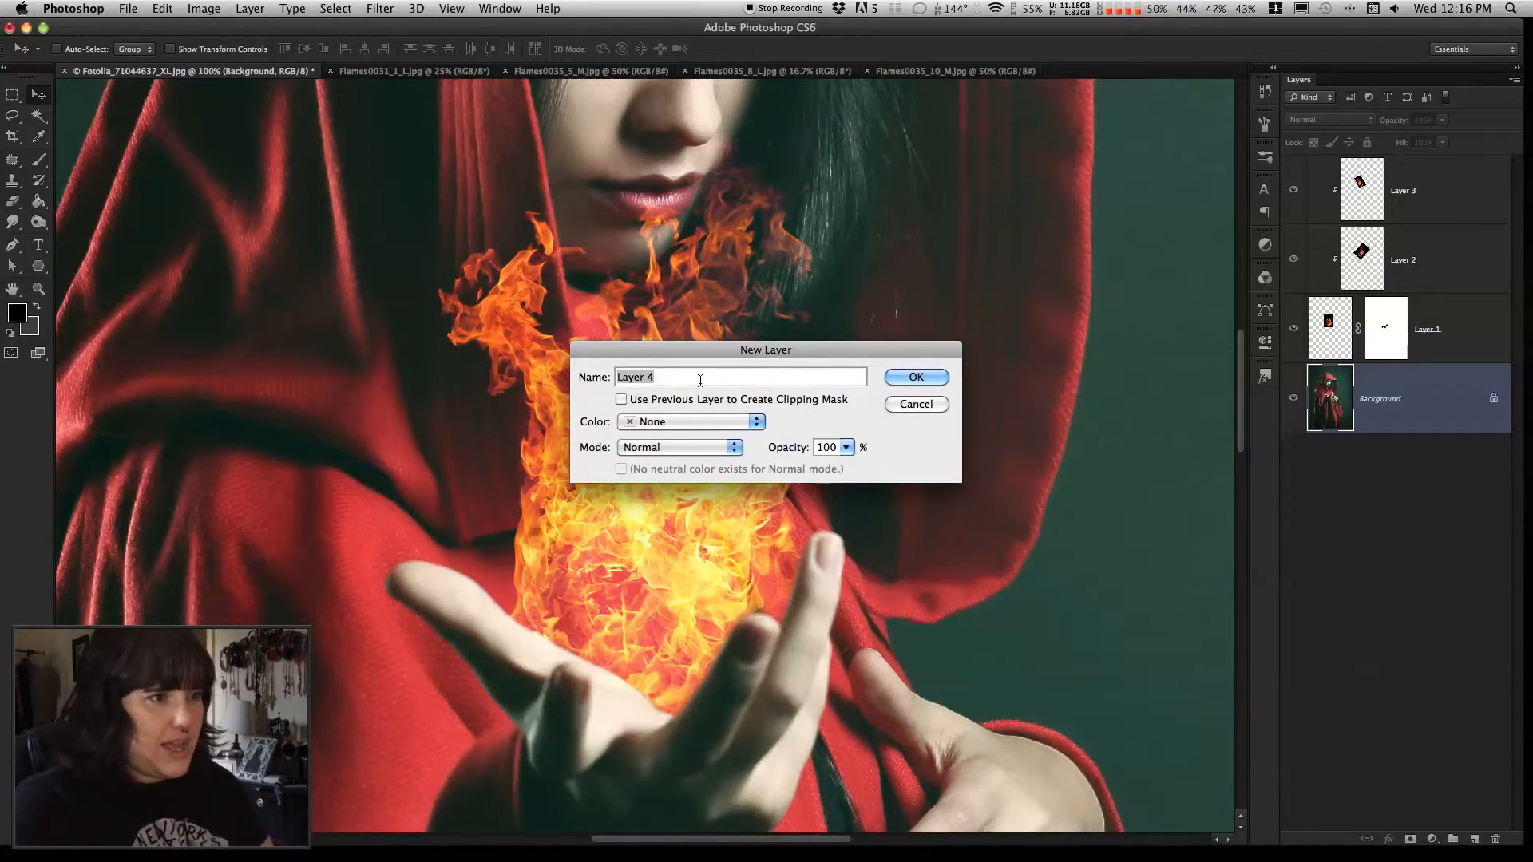
pyautogui.write('Ba')
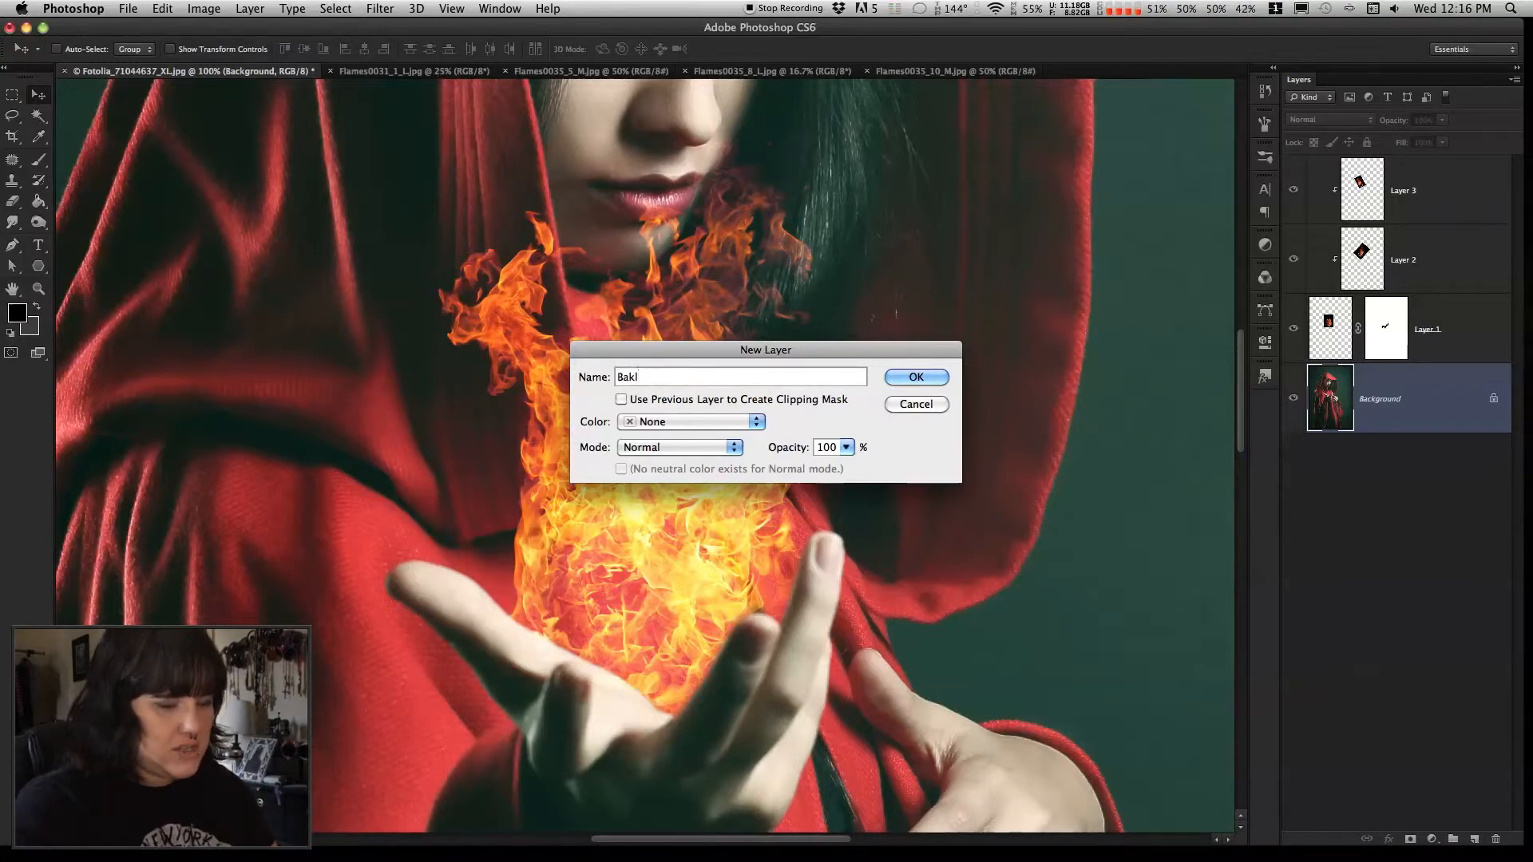
pyautogui.write('ll of Fire')
pyautogui.click(926, 378)
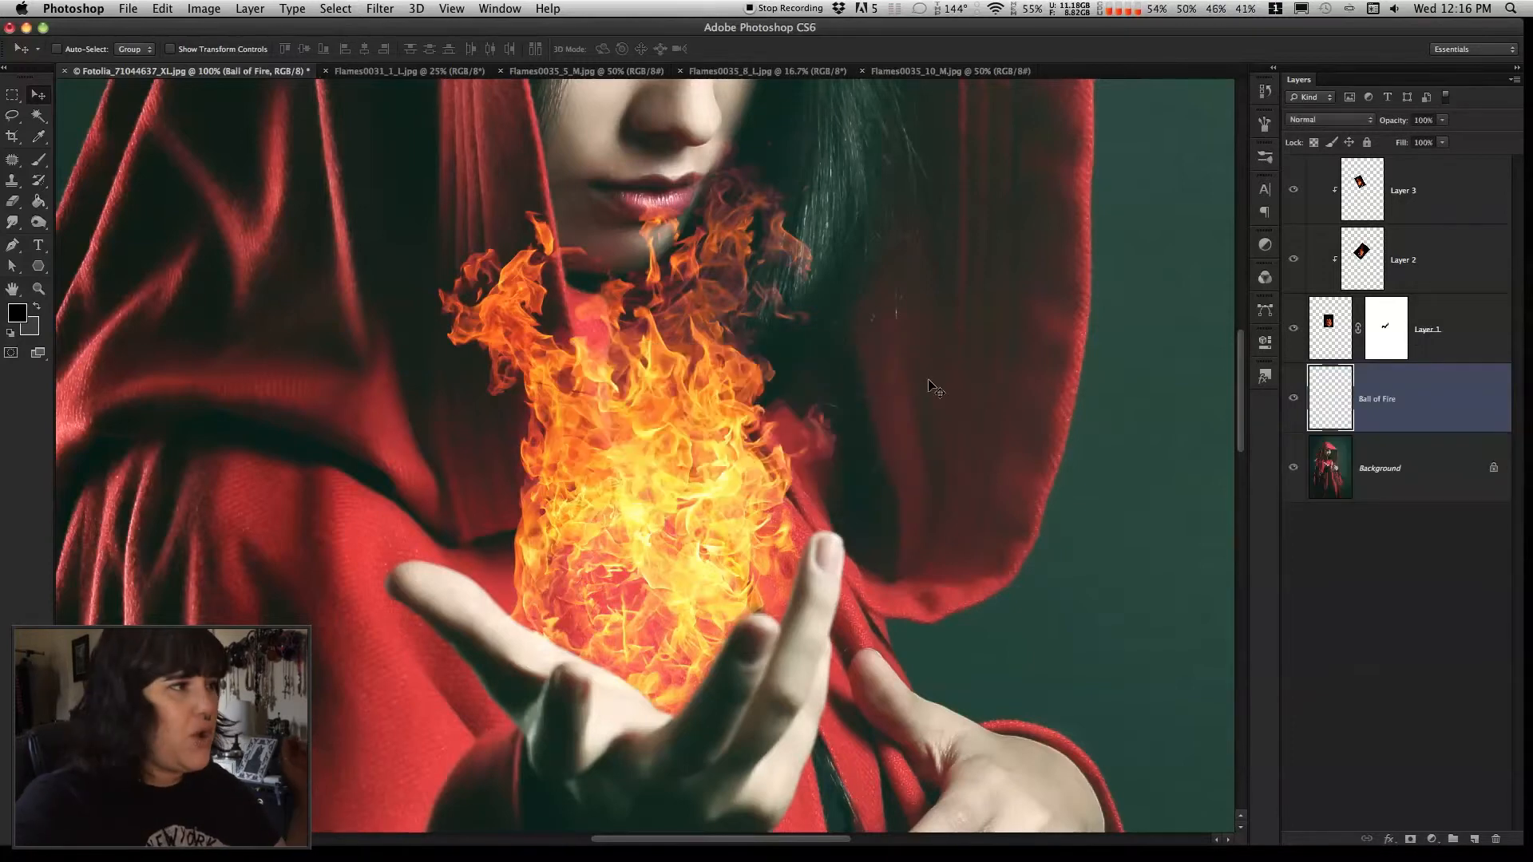
# Activate the Brush tool and reset the foreground and background colors to the default black and white
pyautogui.click(38, 159)
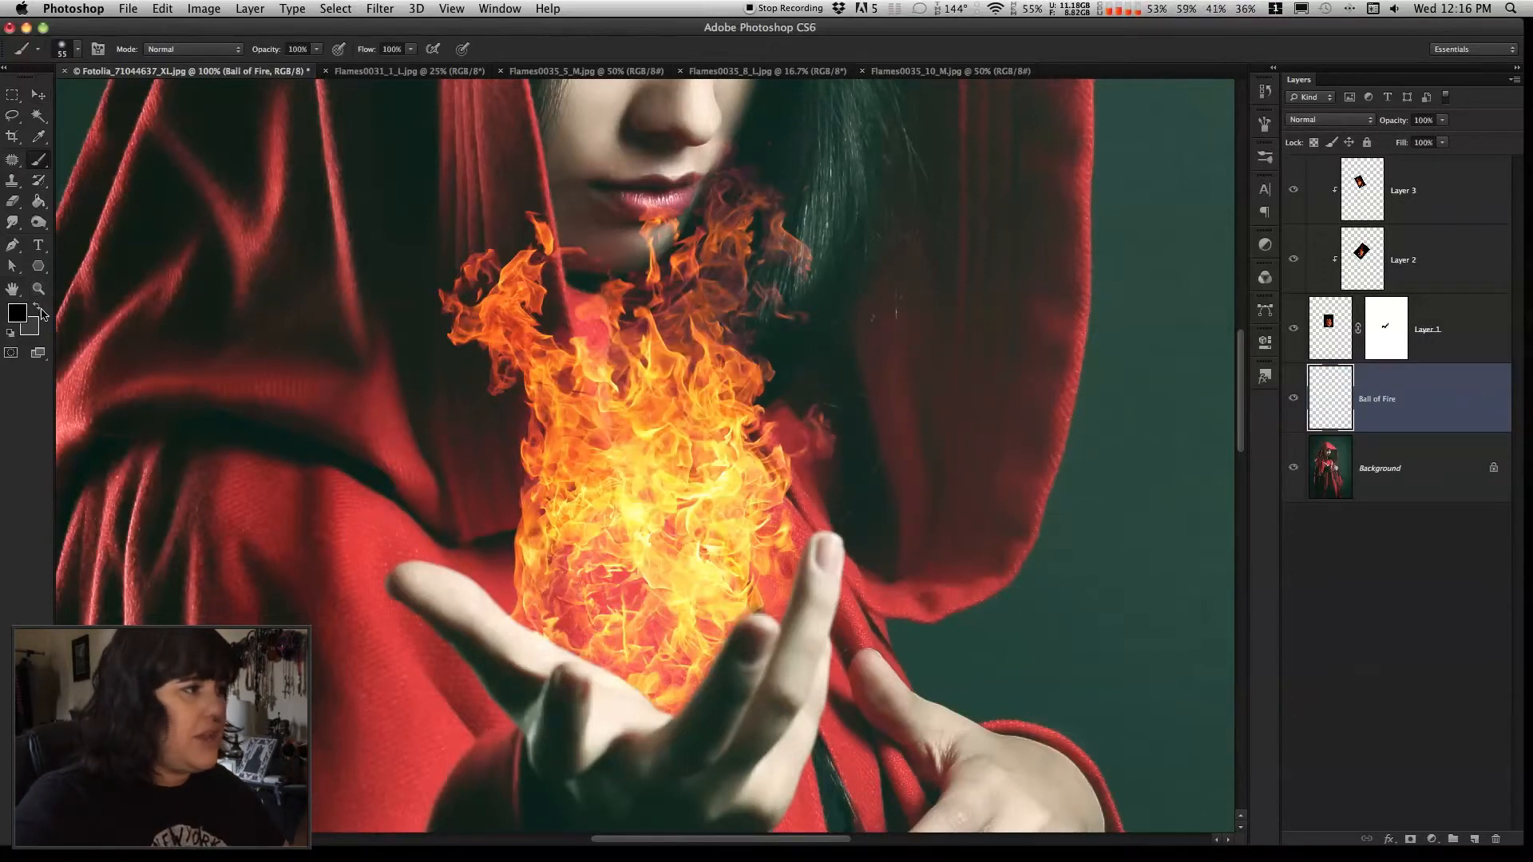
pyautogui.click(10, 333)
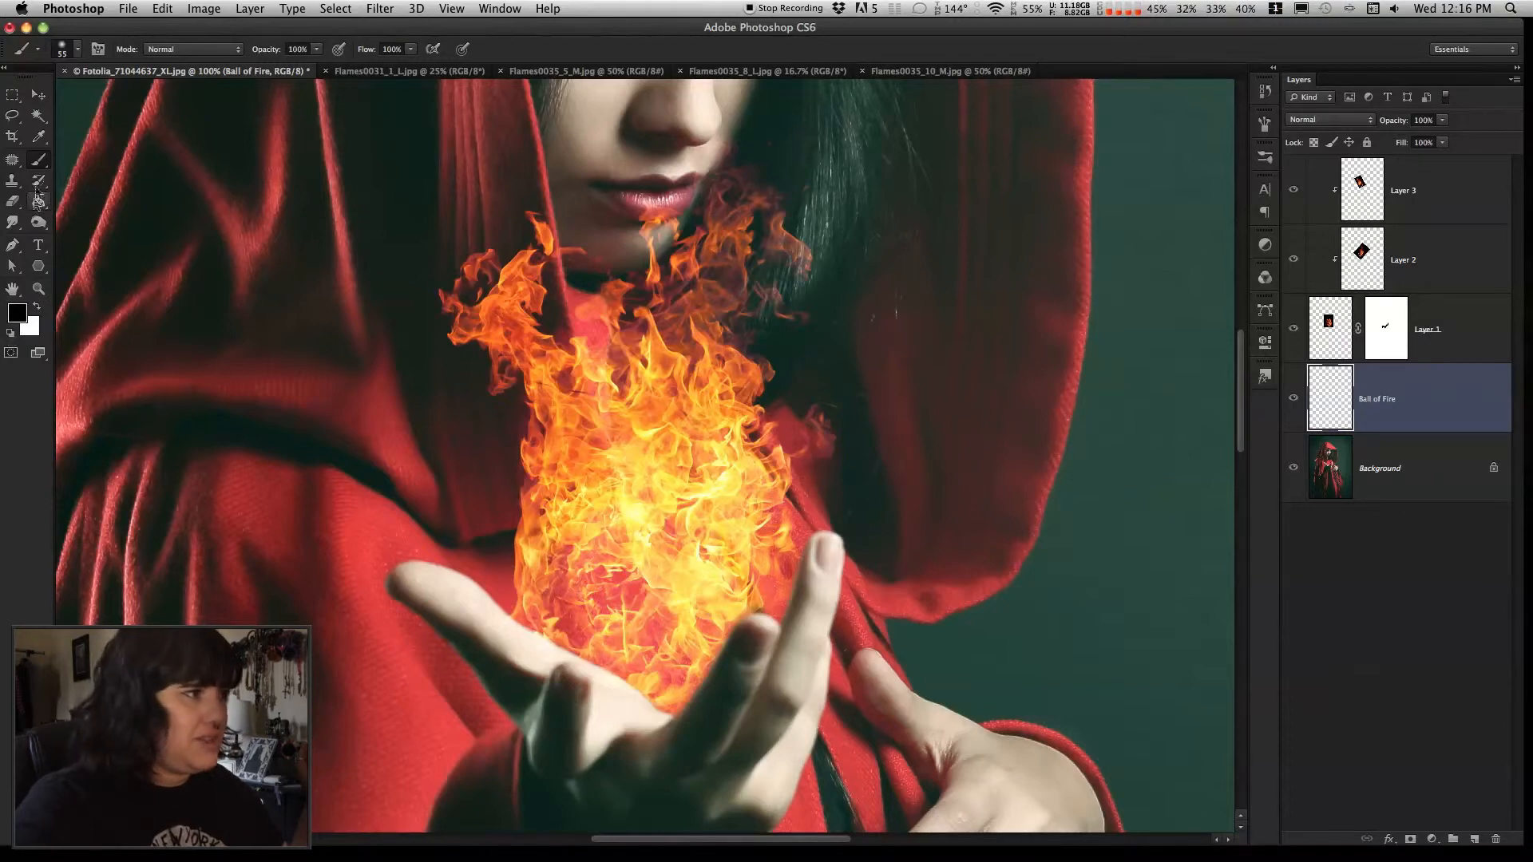
pyautogui.click(17, 312)
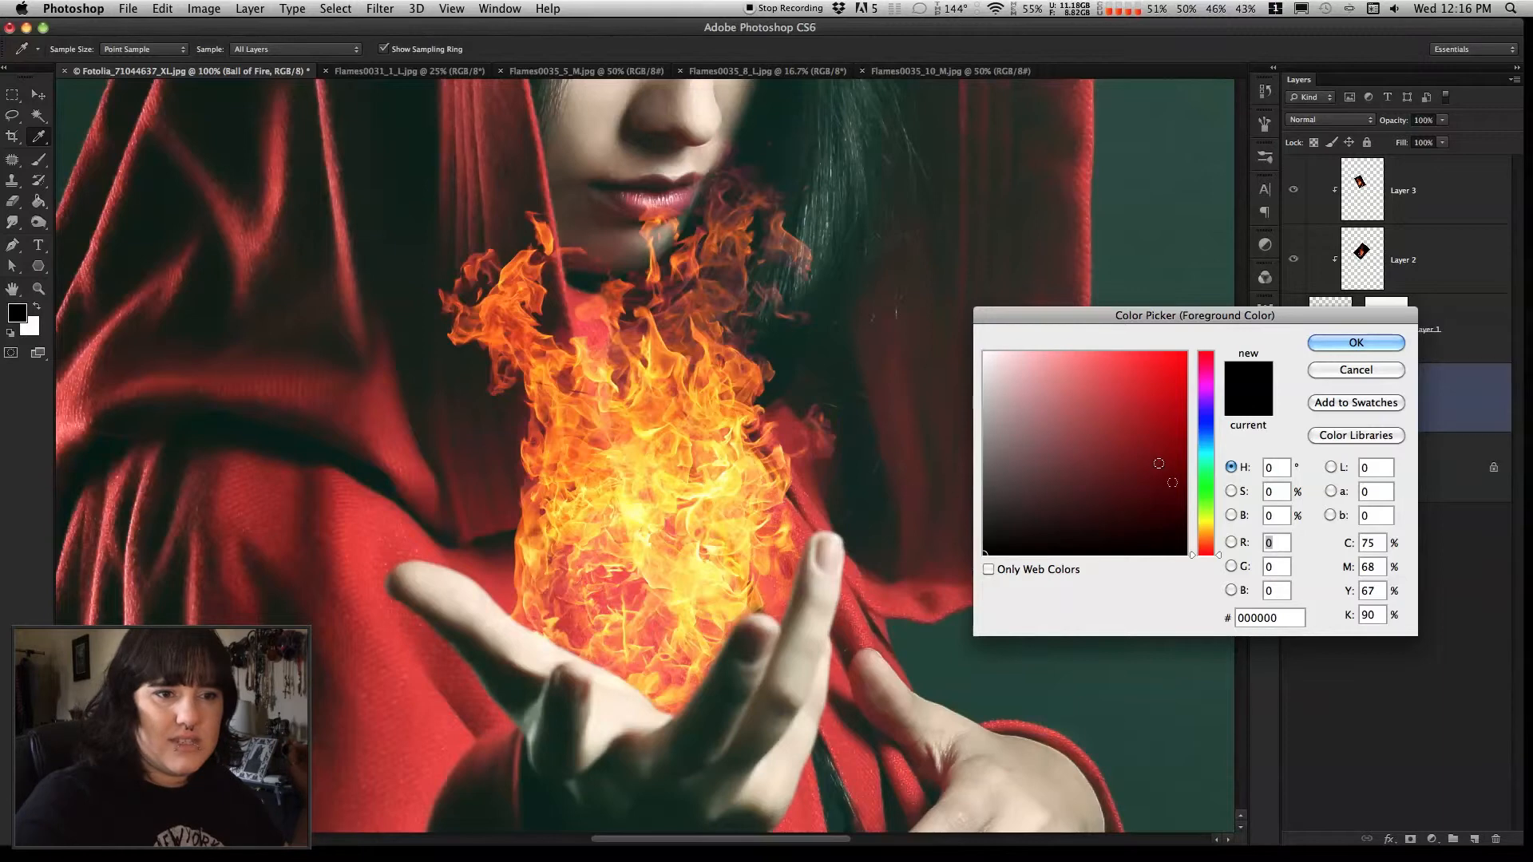
pyautogui.click(1210, 523)
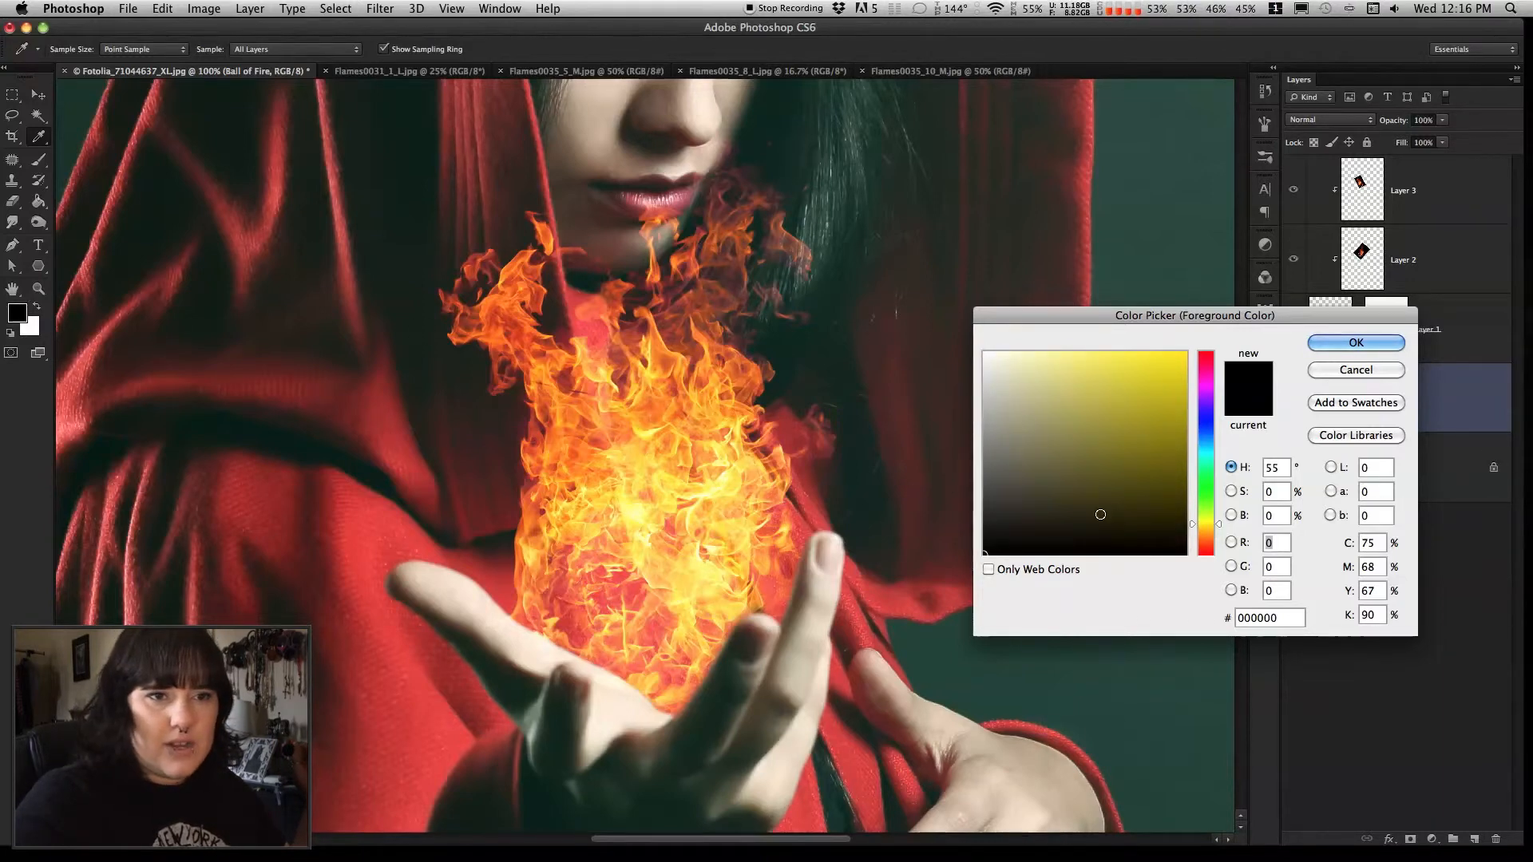
pyautogui.click(1356, 372)
# Set the foreground color to golden yellow #c79600 for the Brush tool
pyautogui.click(16, 316)
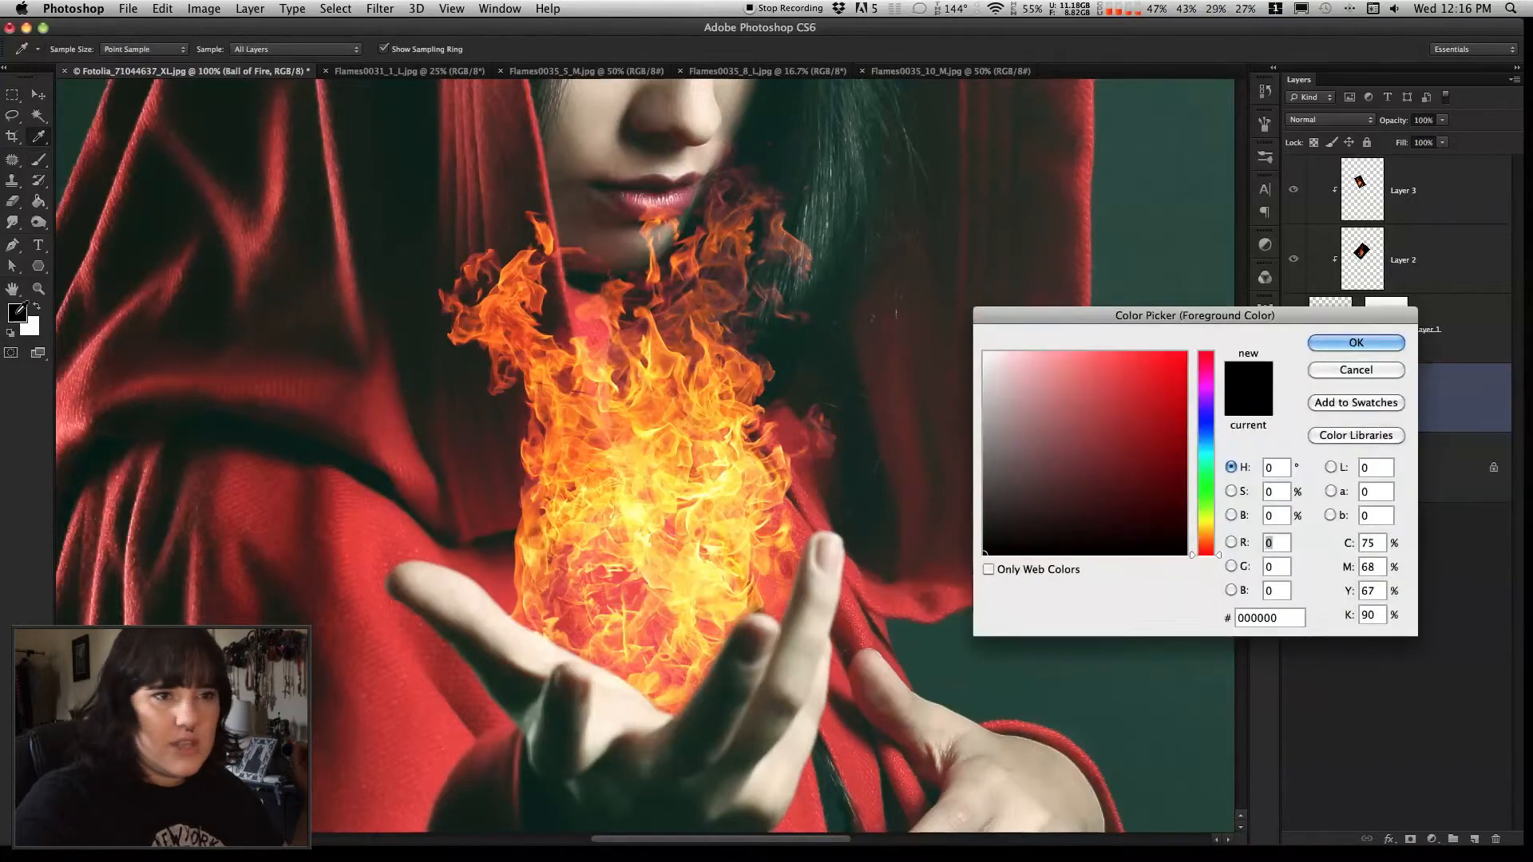
pyautogui.moveTo(1065, 297); pyautogui.dragTo(511, 238)
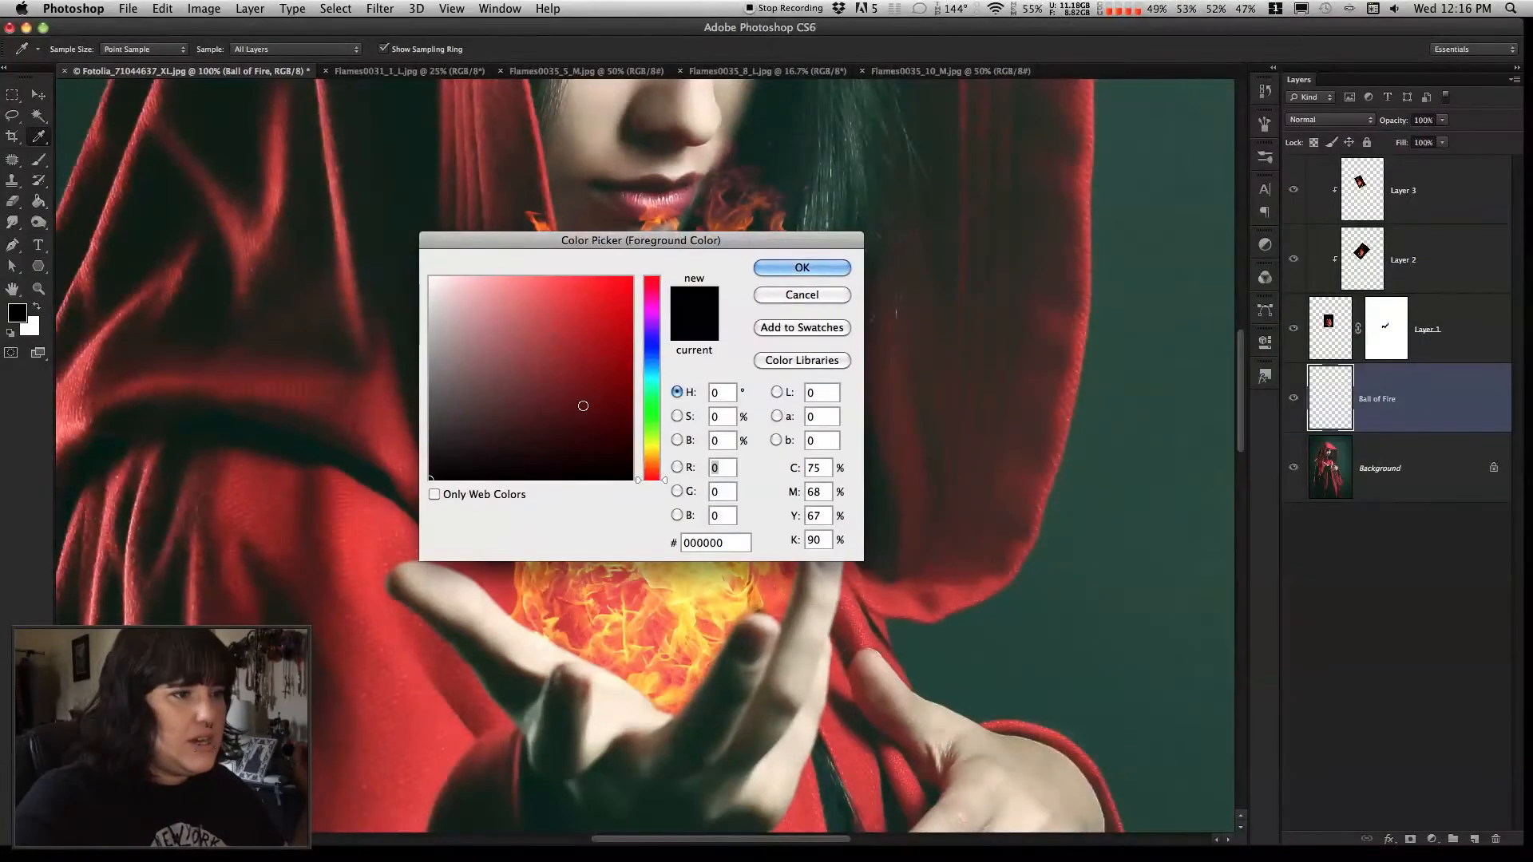
pyautogui.click(652, 462)
pyautogui.click(611, 407)
pyautogui.click(631, 321)
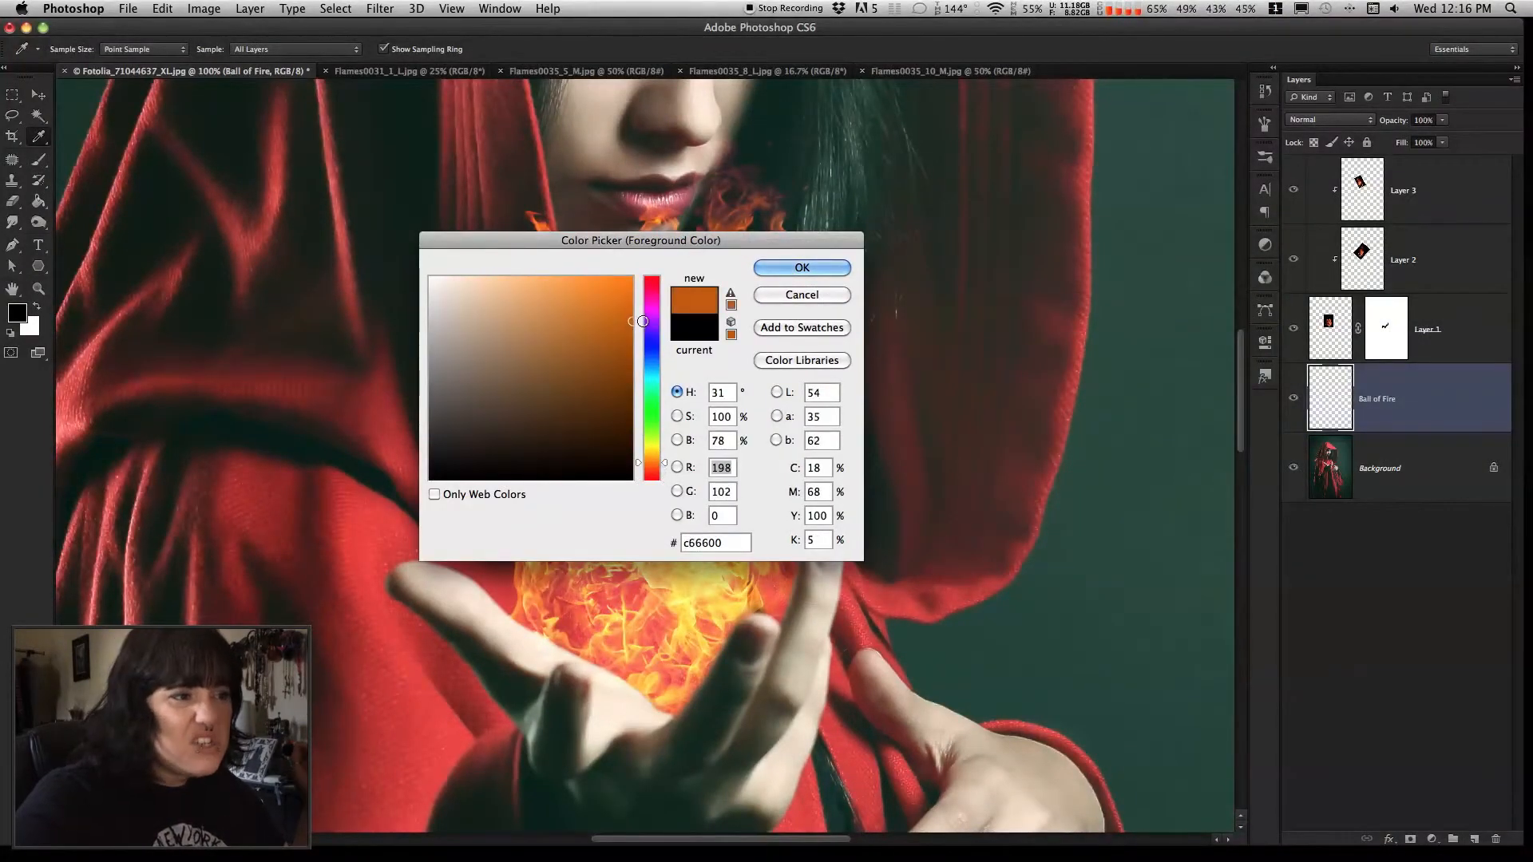
pyautogui.moveTo(653, 463); pyautogui.dragTo(654, 458)
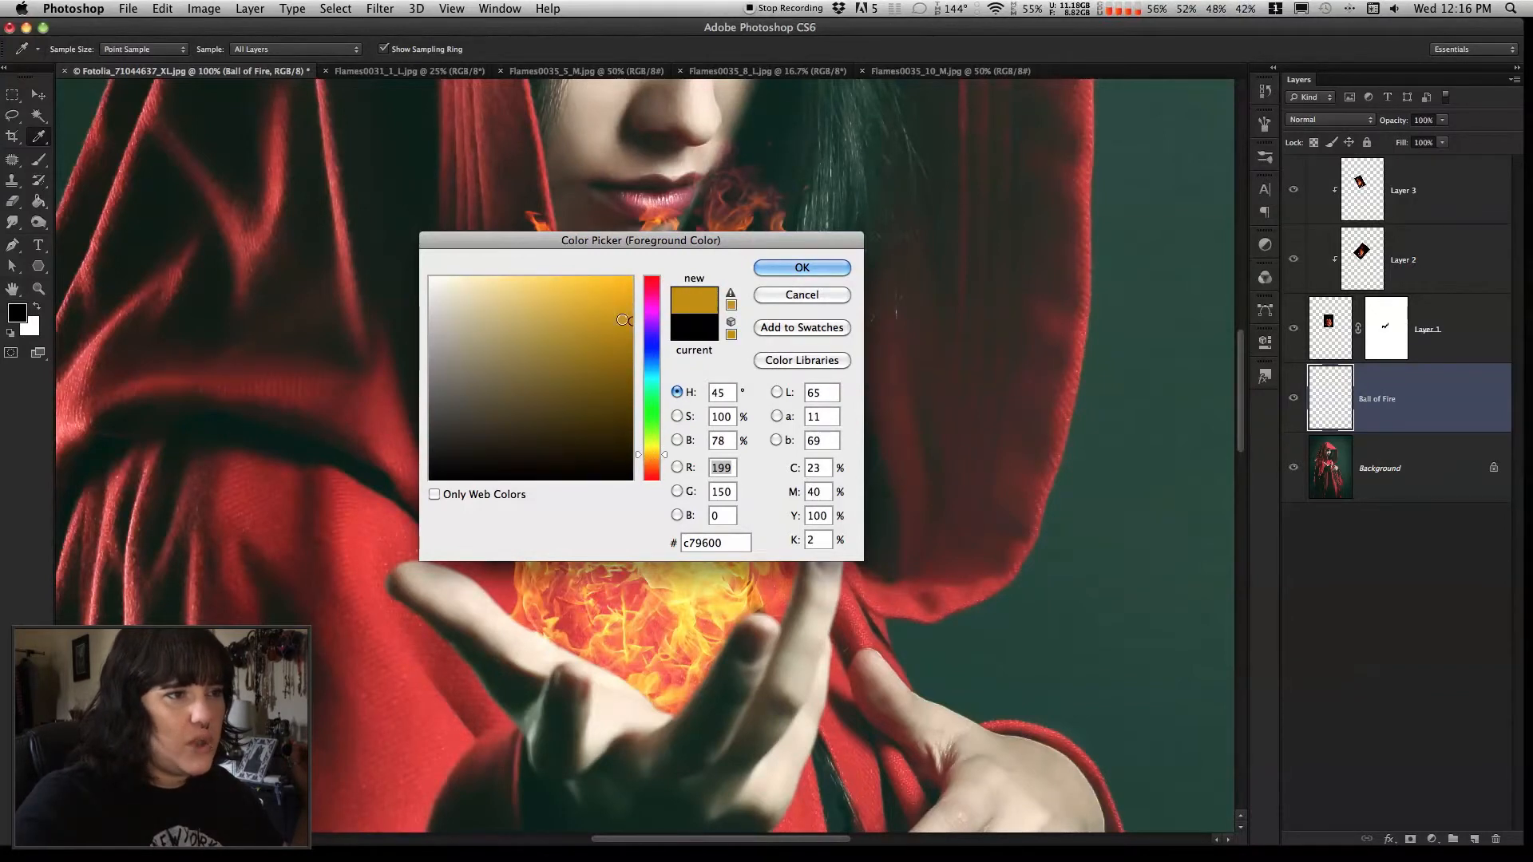
pyautogui.click(786, 271)
pyautogui.press('b')
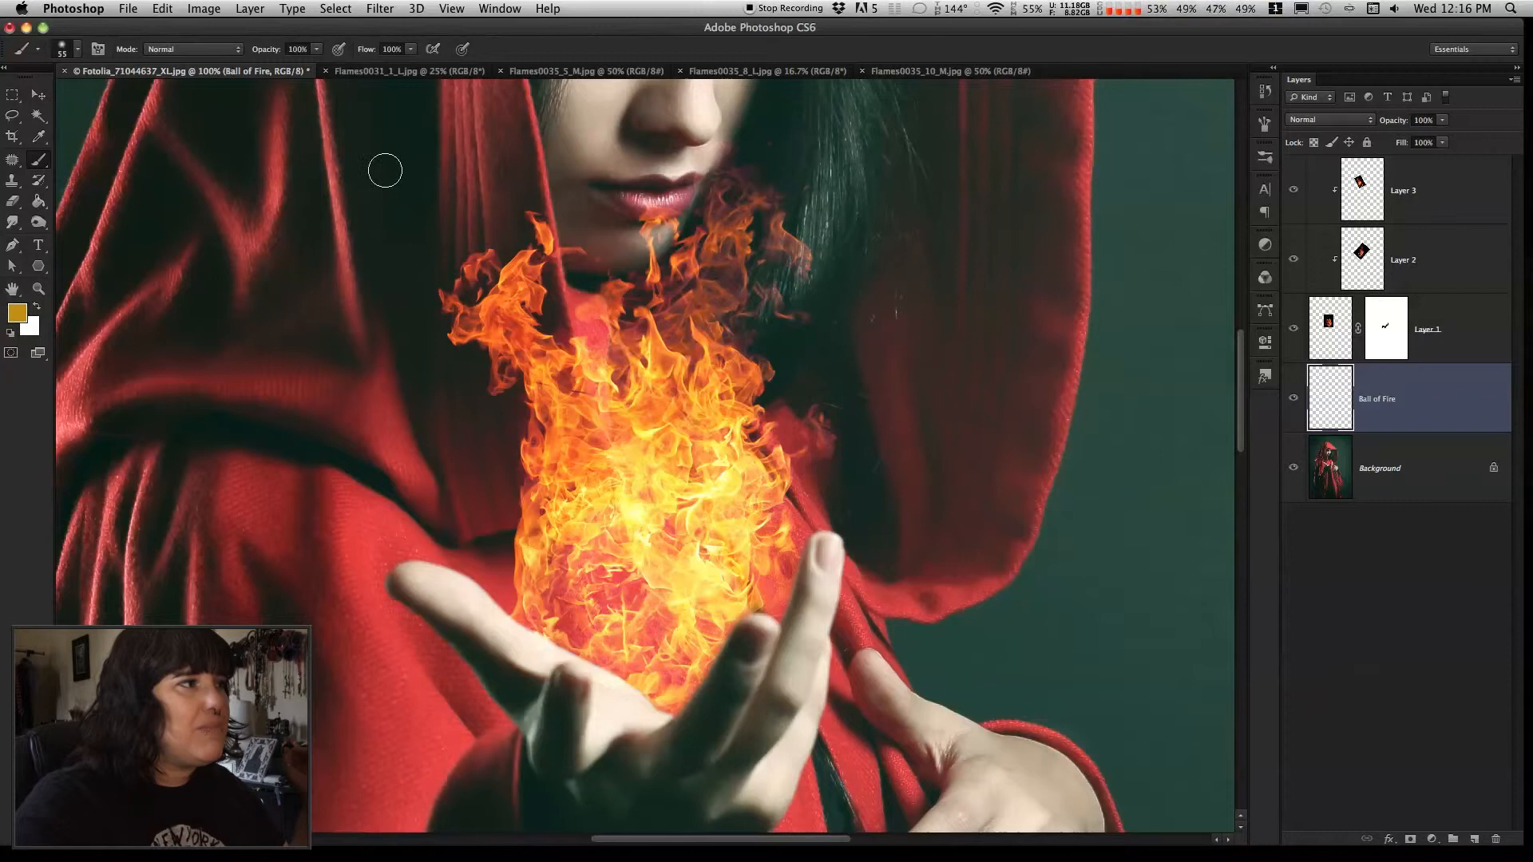
# Paint a golden glow behind the base of the flames above the palm with a soft 247 px brush on the Ball of Fire layer
pyautogui.click(77, 49)
pyautogui.moveTo(78, 95); pyautogui.dragTo(104, 97)
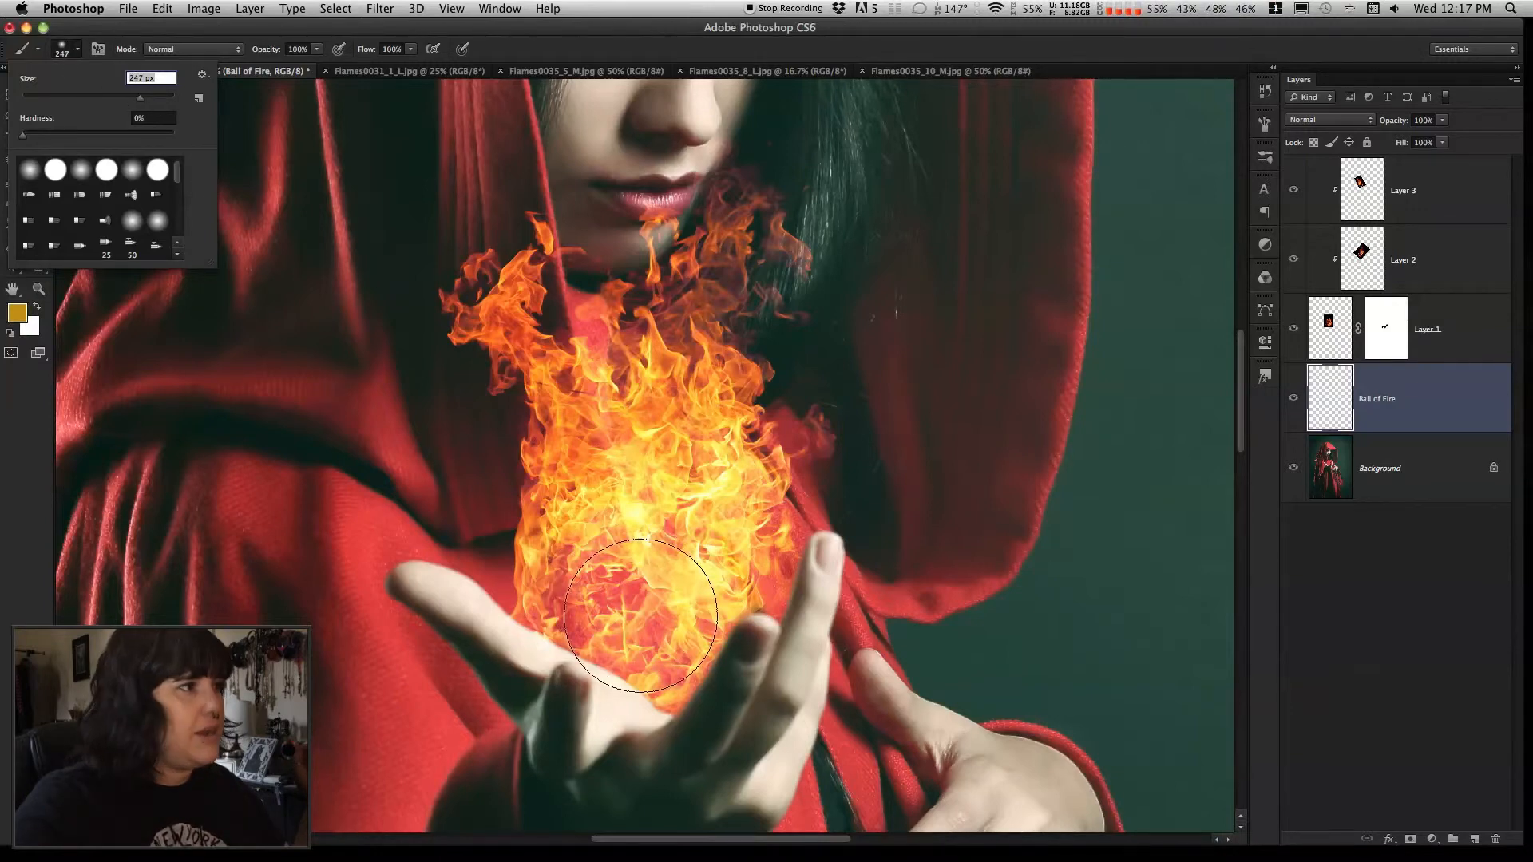
pyautogui.click(78, 50)
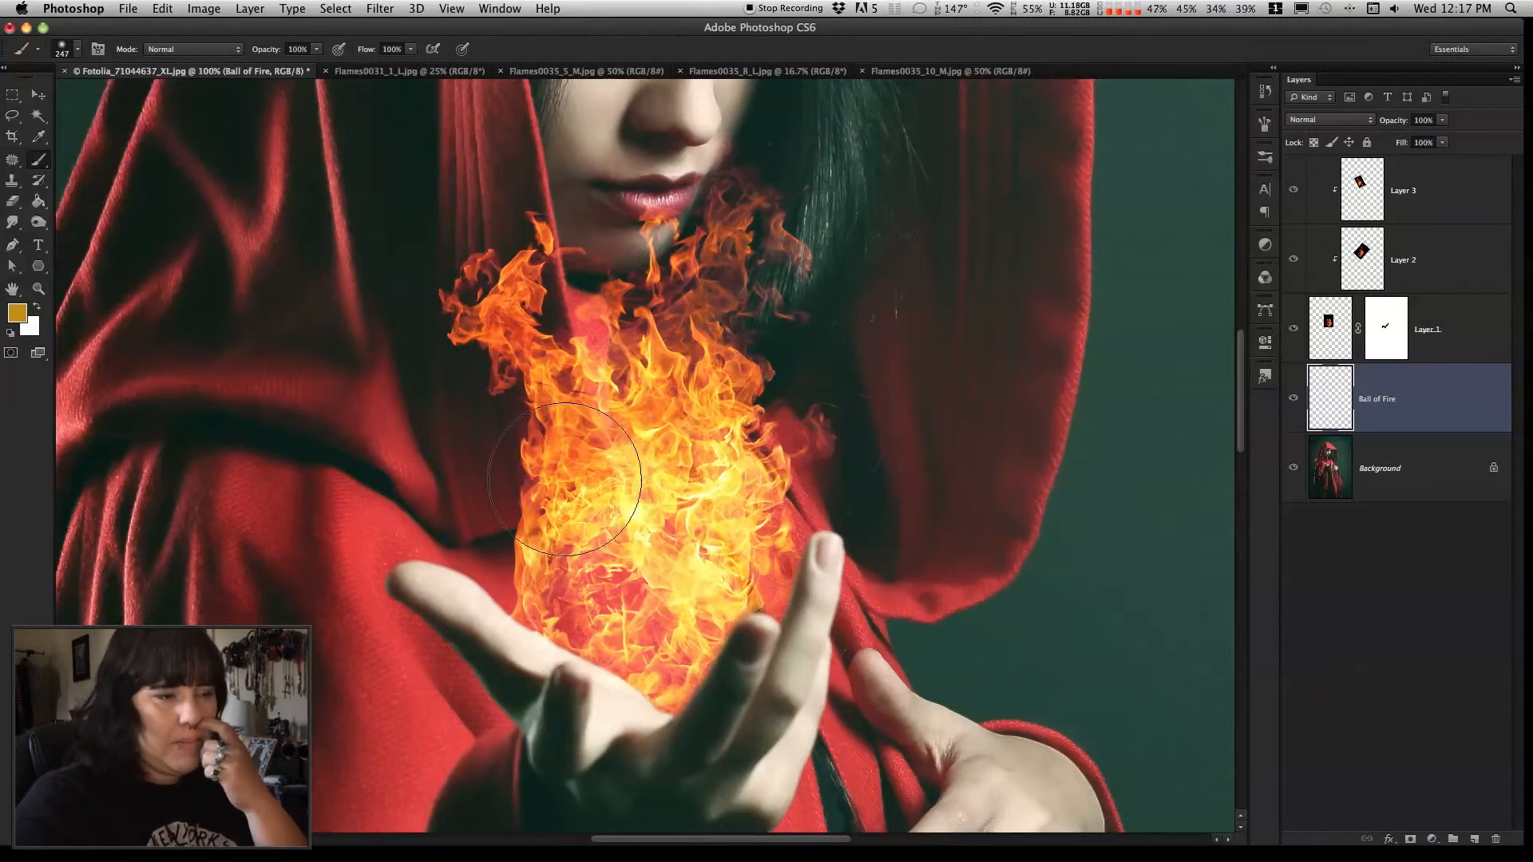
pyautogui.click(631, 613)
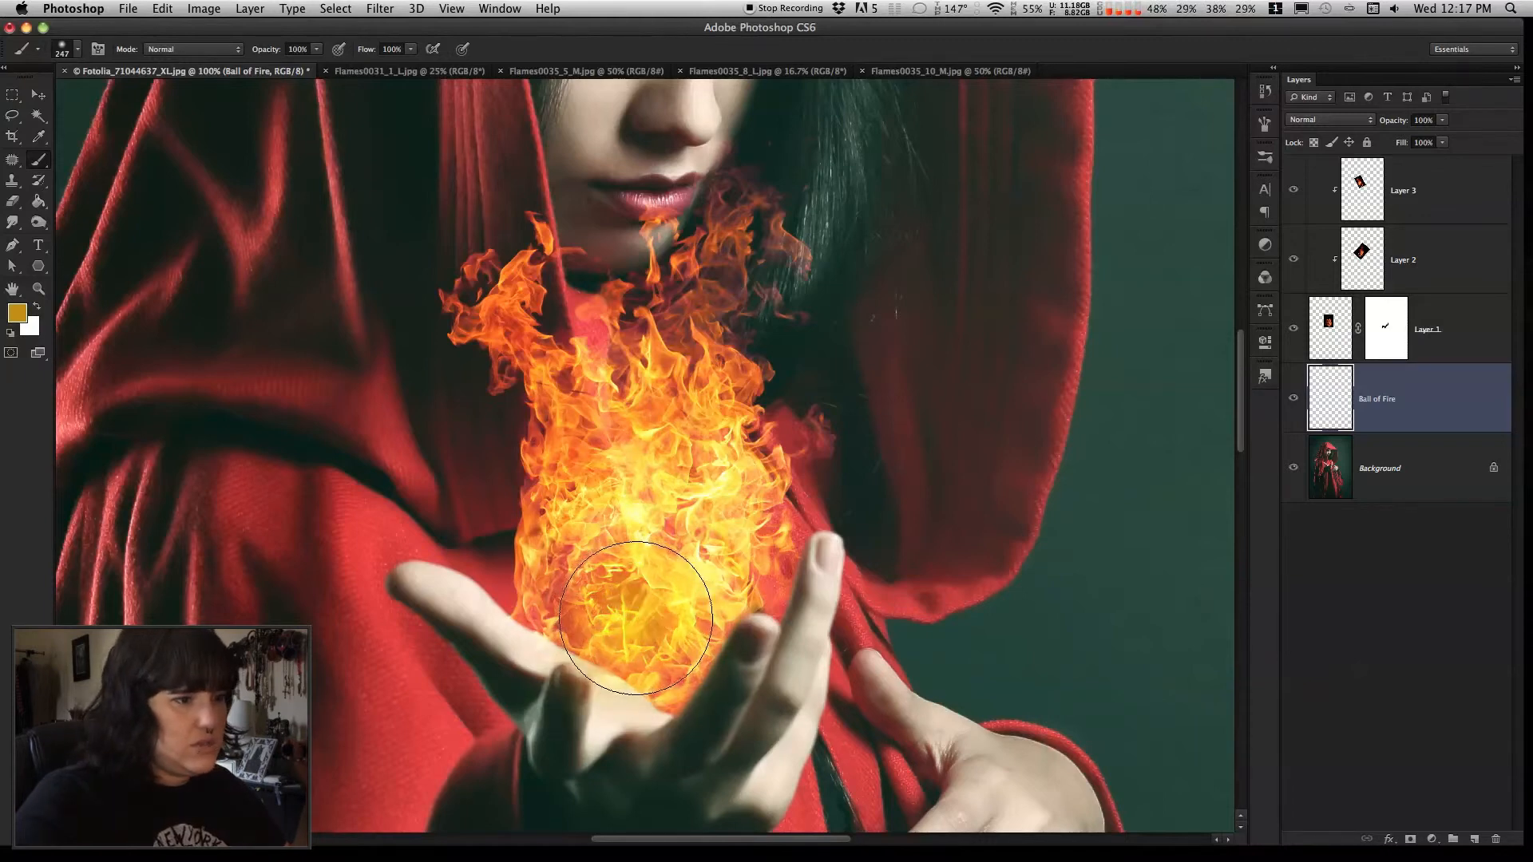
pyautogui.moveTo(629, 610); pyautogui.dragTo(642, 605)
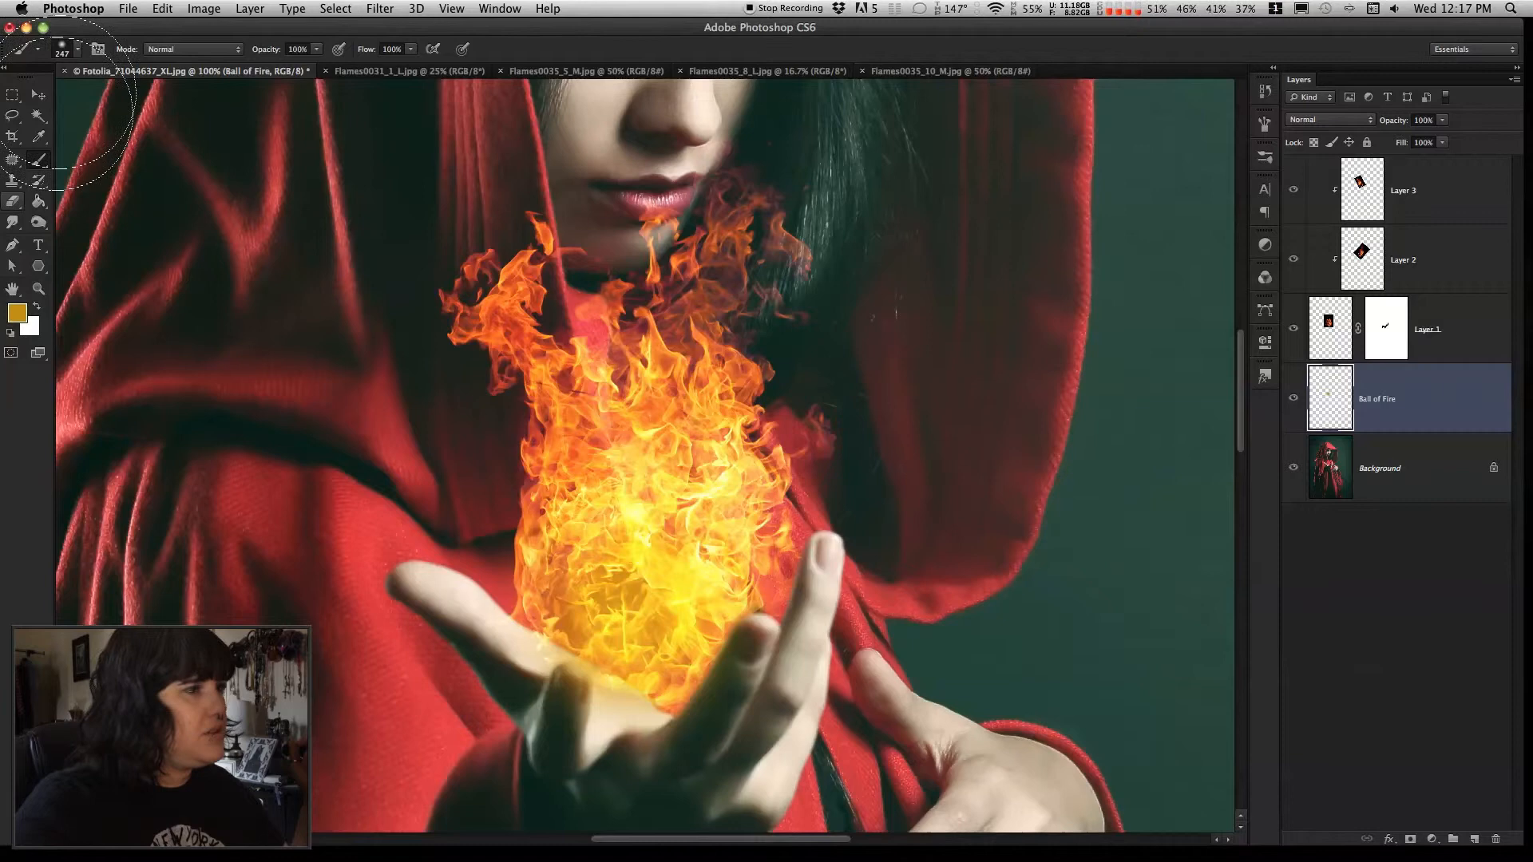
# Shift the foreground color's hue to a deeper orange and return to the Brush tool
pyautogui.click(37, 137)
pyautogui.click(17, 312)
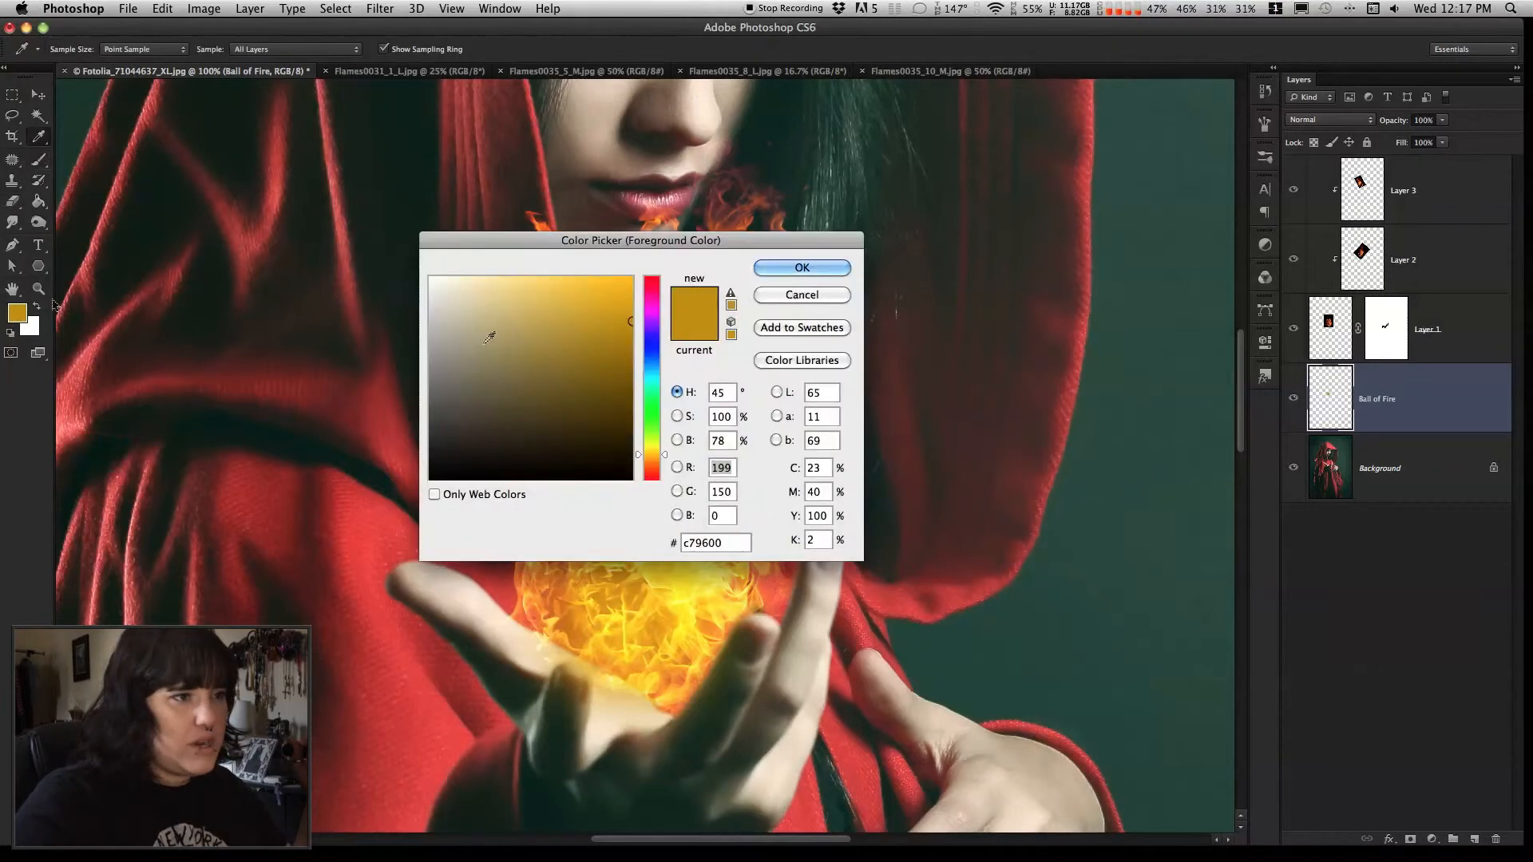
pyautogui.click(658, 460)
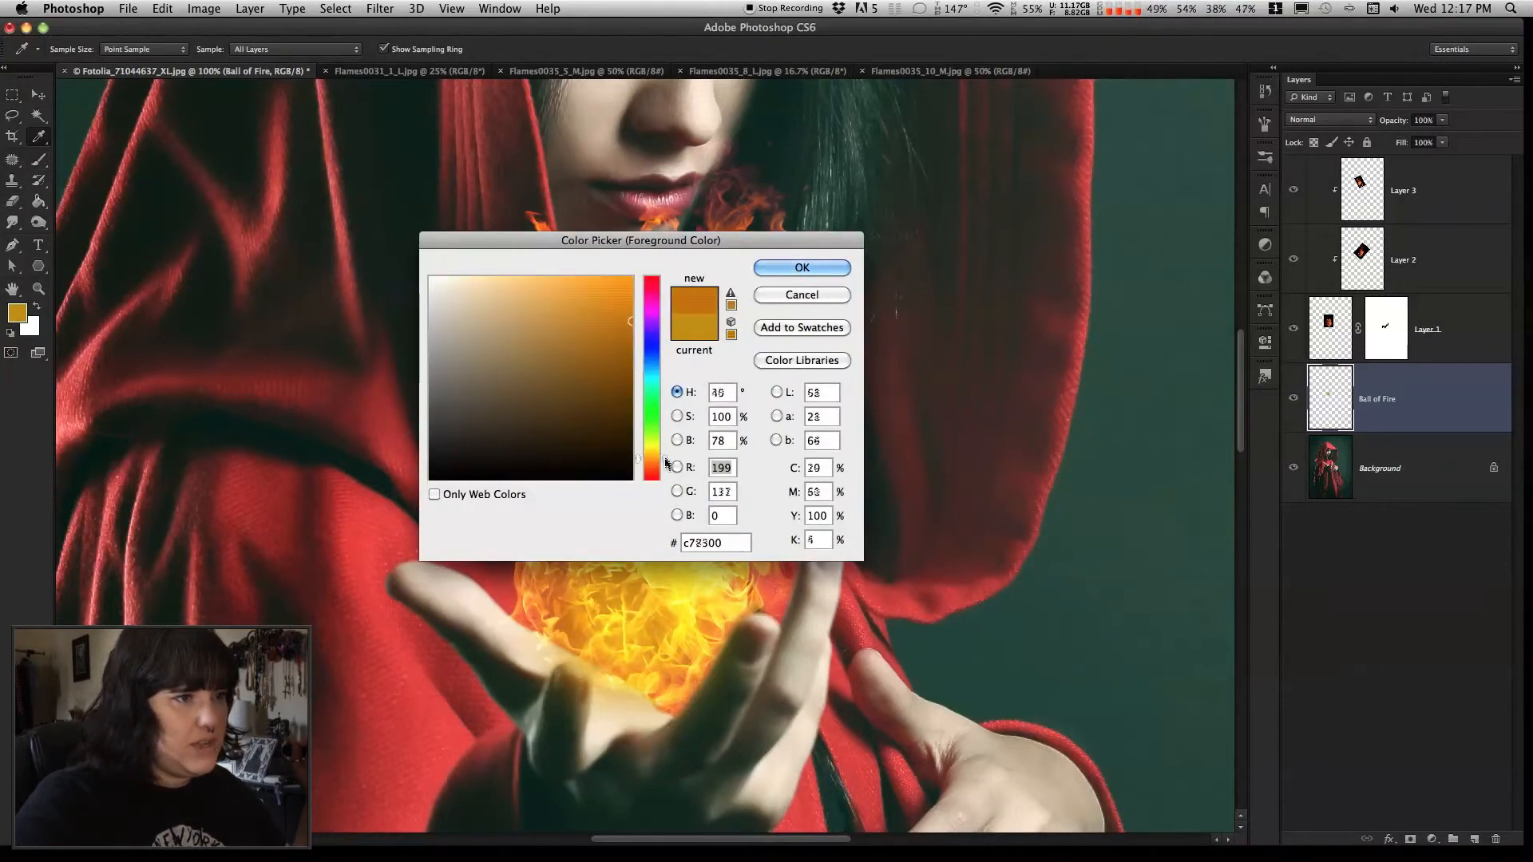
pyautogui.click(801, 267)
pyautogui.press('b')
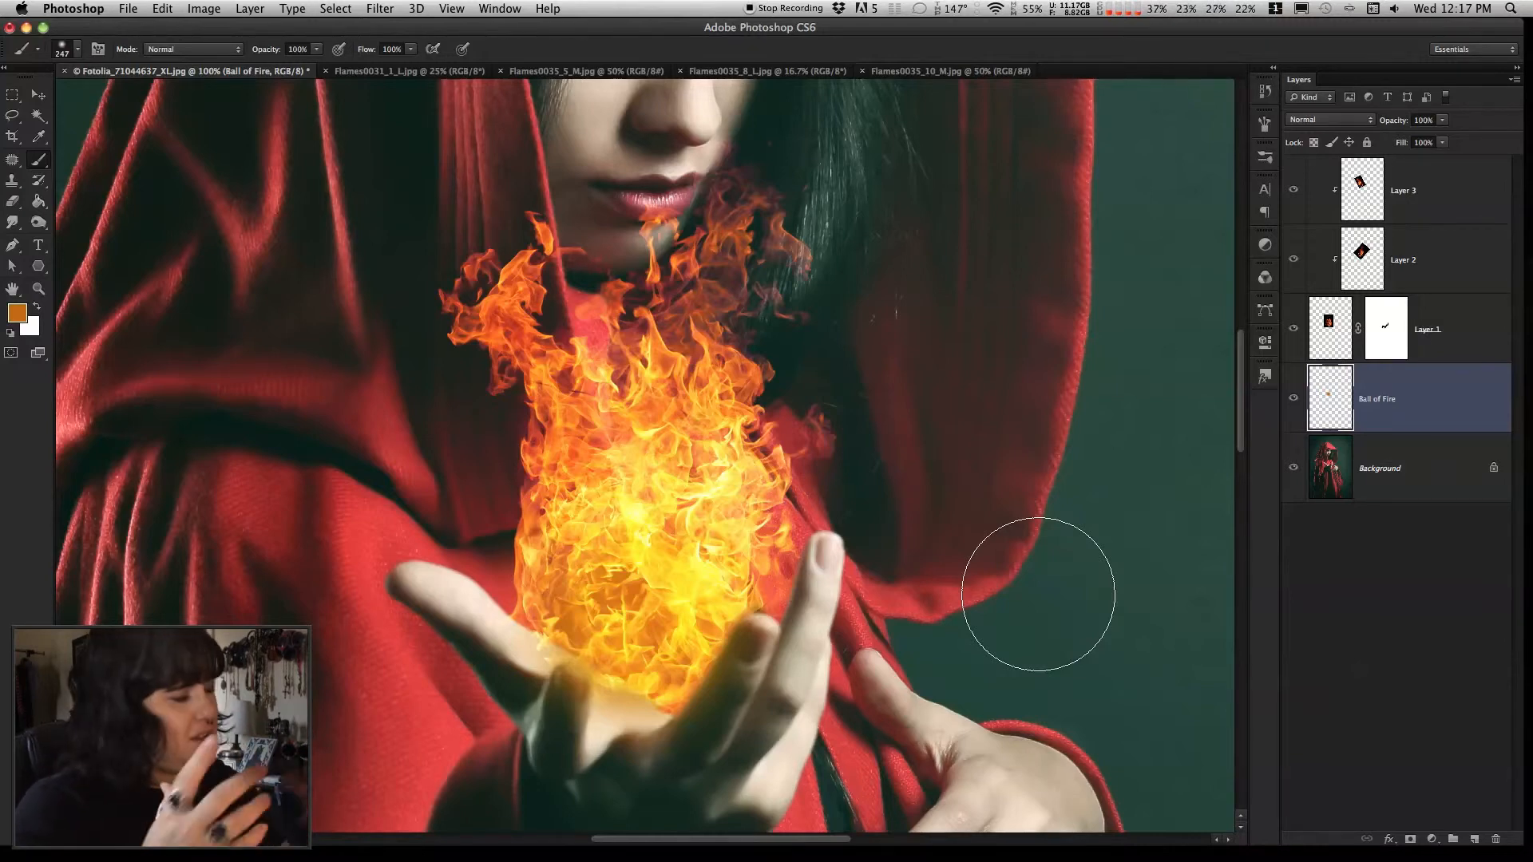
# Copy the layer mask from Layer 1 onto the Ball of Fire layer
pyautogui.click(40, 94)
pyautogui.click(1399, 330)
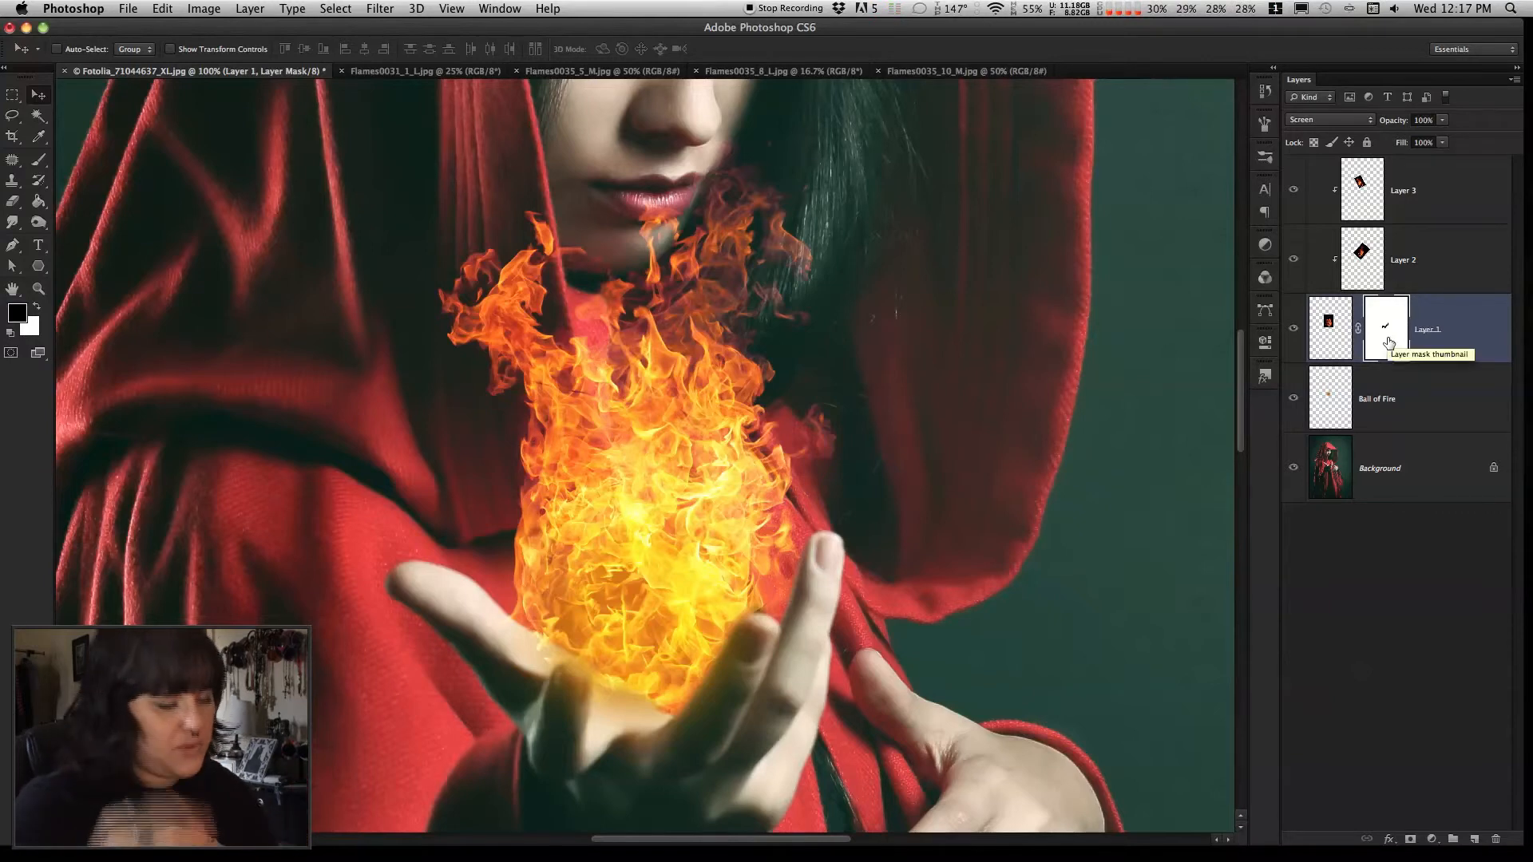
pyautogui.doubleClick(1390, 342)
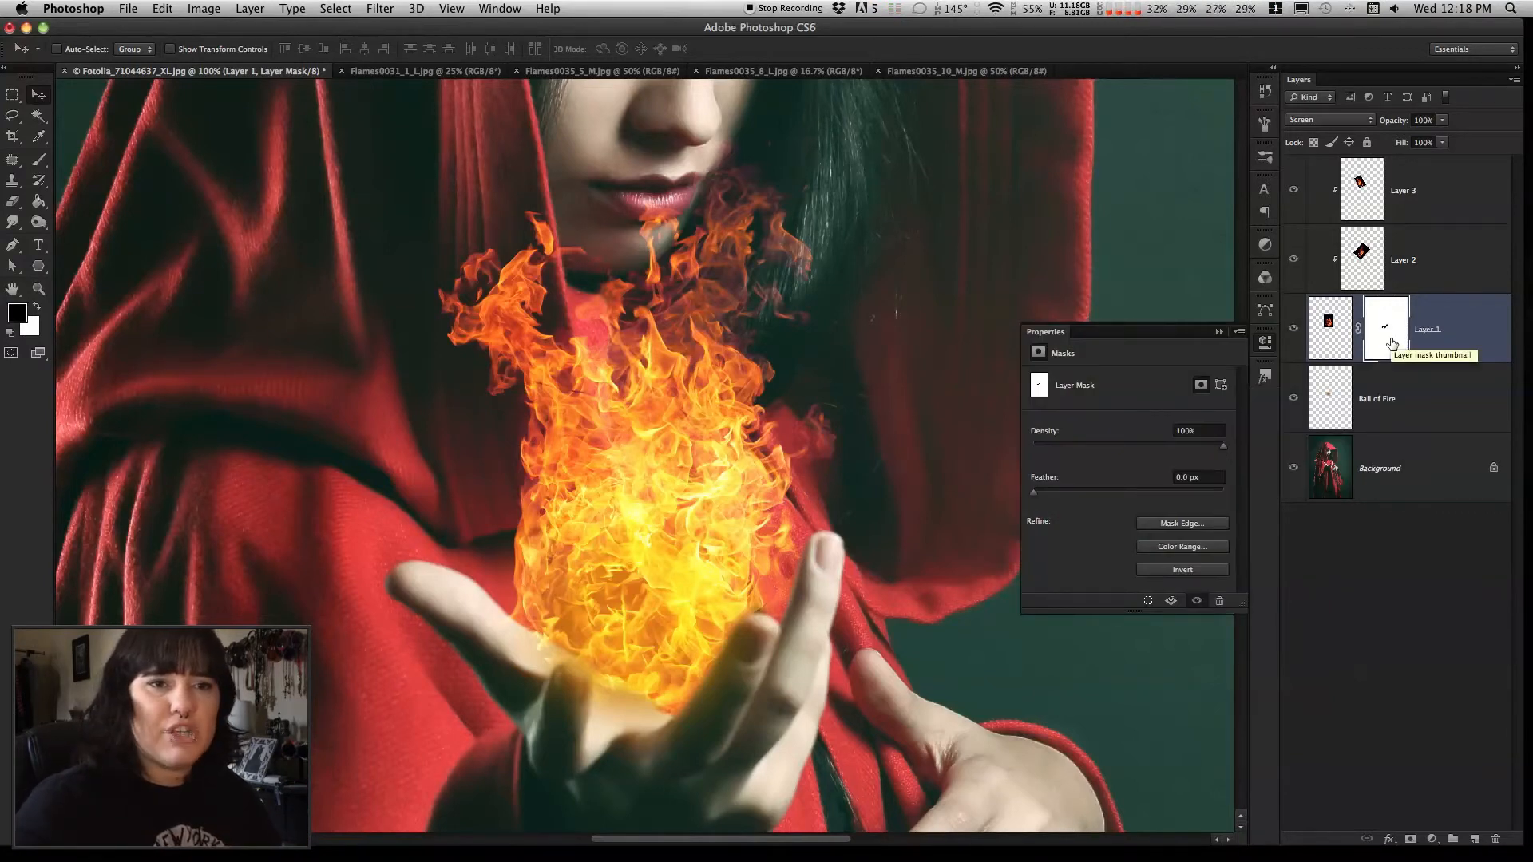
pyautogui.moveTo(1390, 337); pyautogui.dragTo(1389, 400)
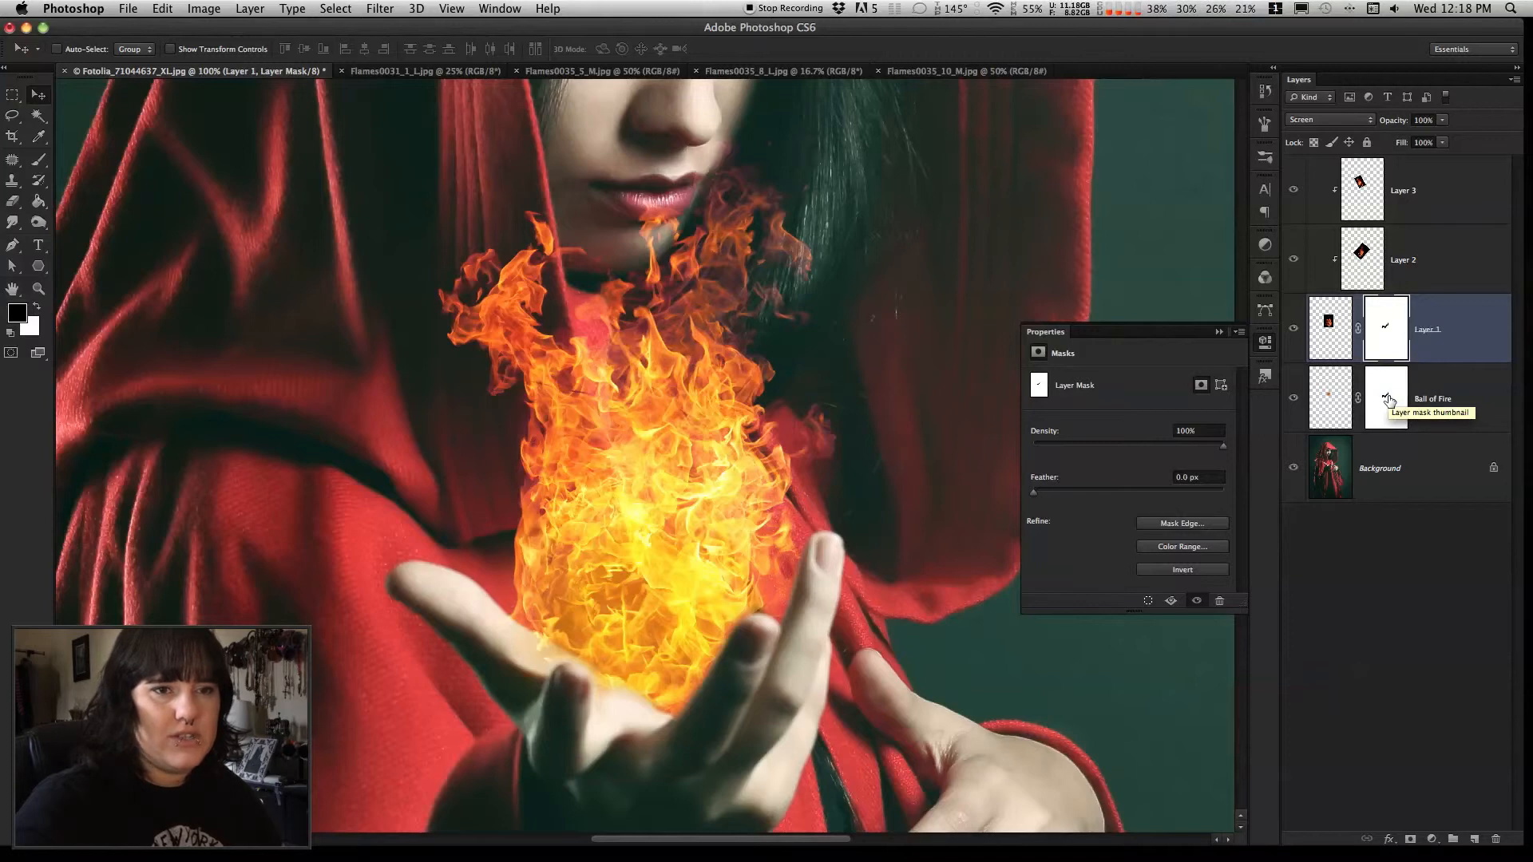
# Temporarily disable the Ball of Fire layer mask to compare its effect on the hand, and enable it again
pyautogui.click(1387, 396)
pyautogui.rightClick(1388, 392)
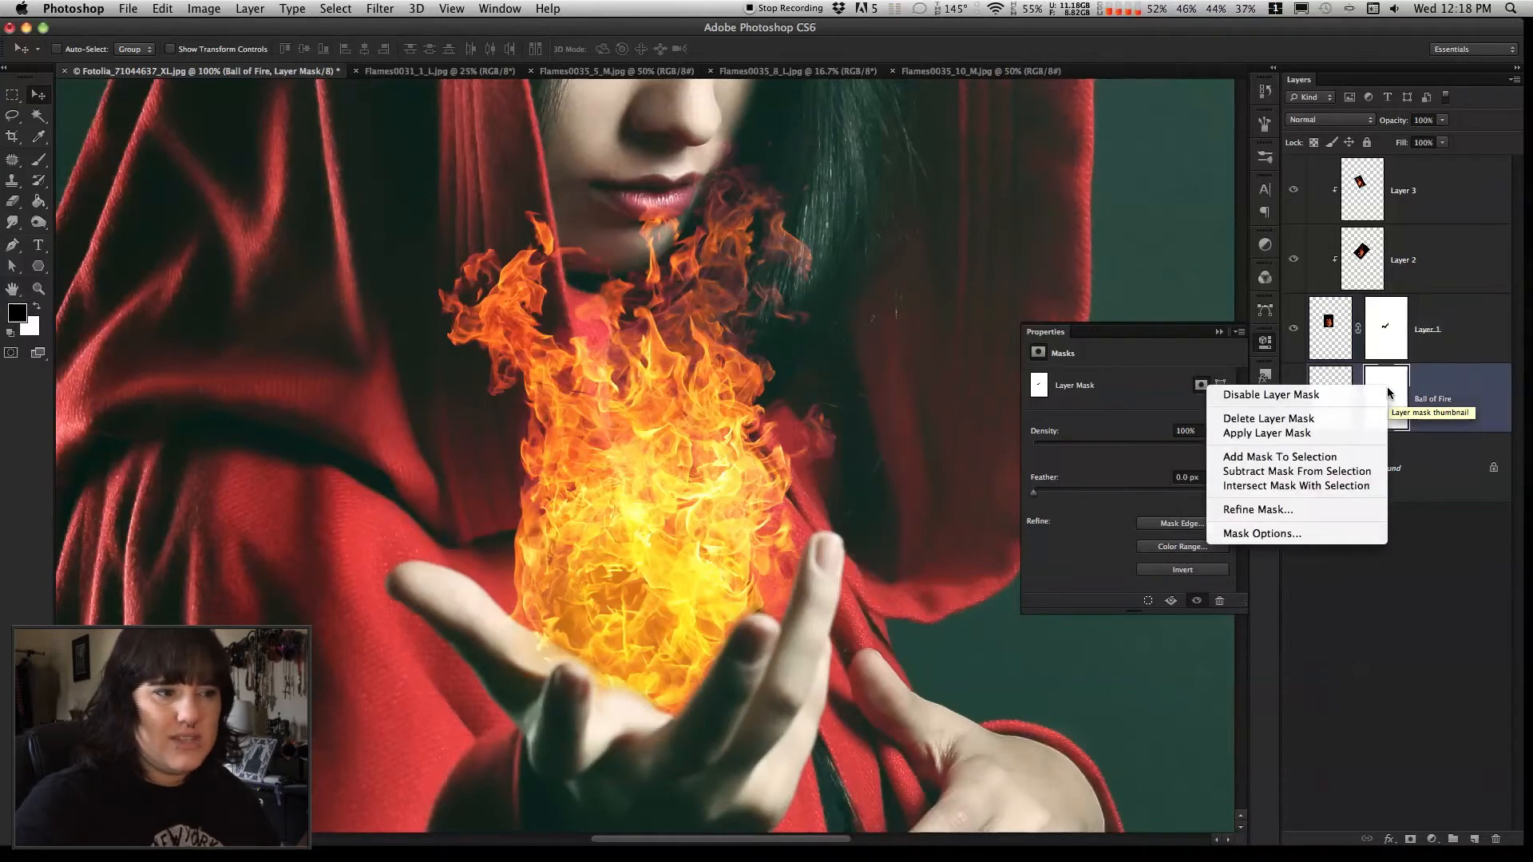
pyautogui.click(1367, 394)
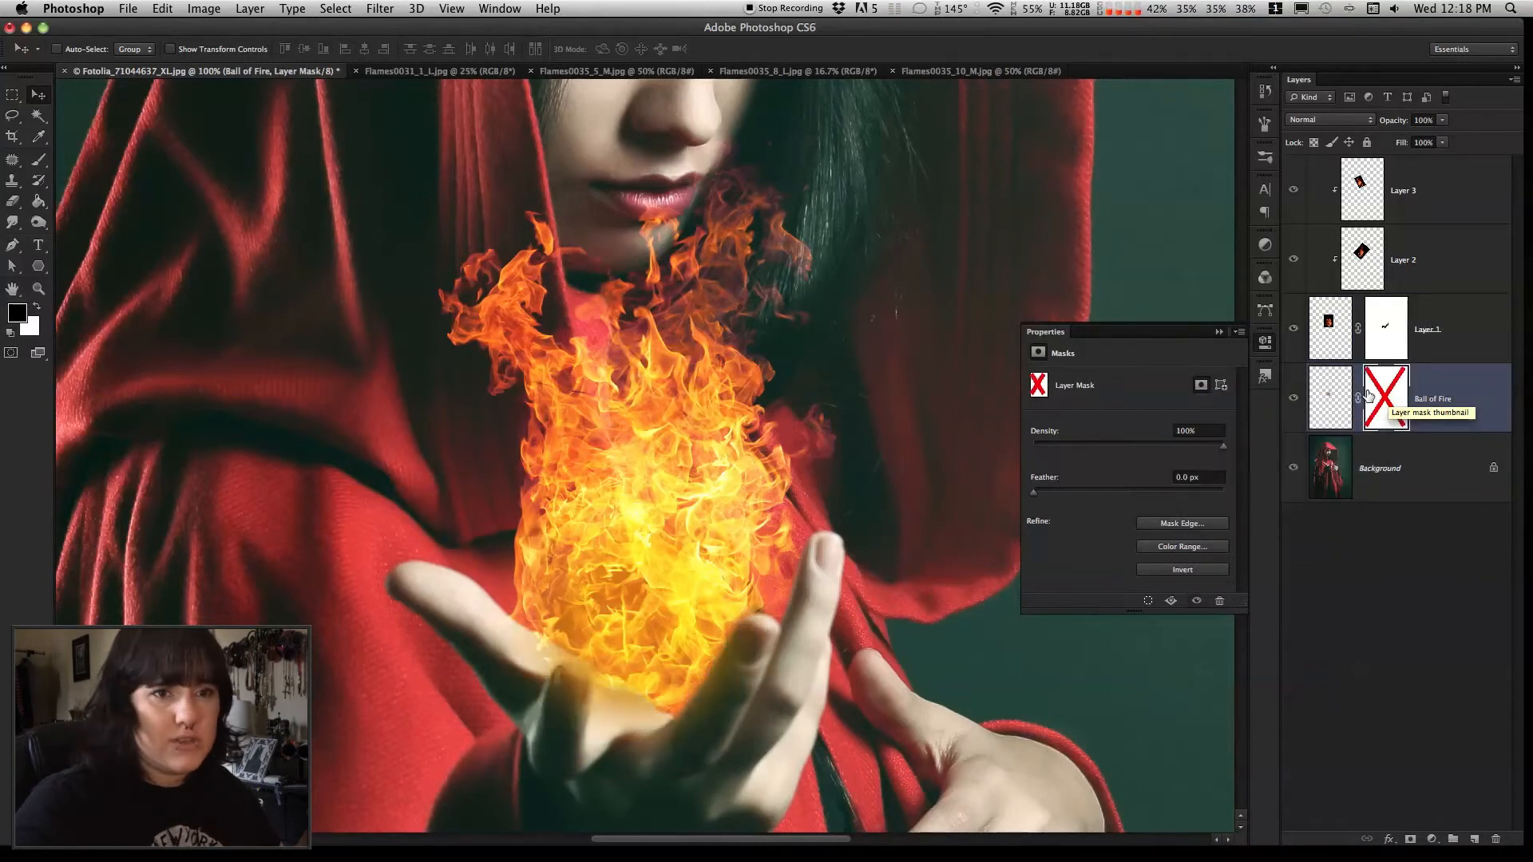
pyautogui.keyDown('shift'); pyautogui.click(1389, 395); pyautogui.keyUp('shift')
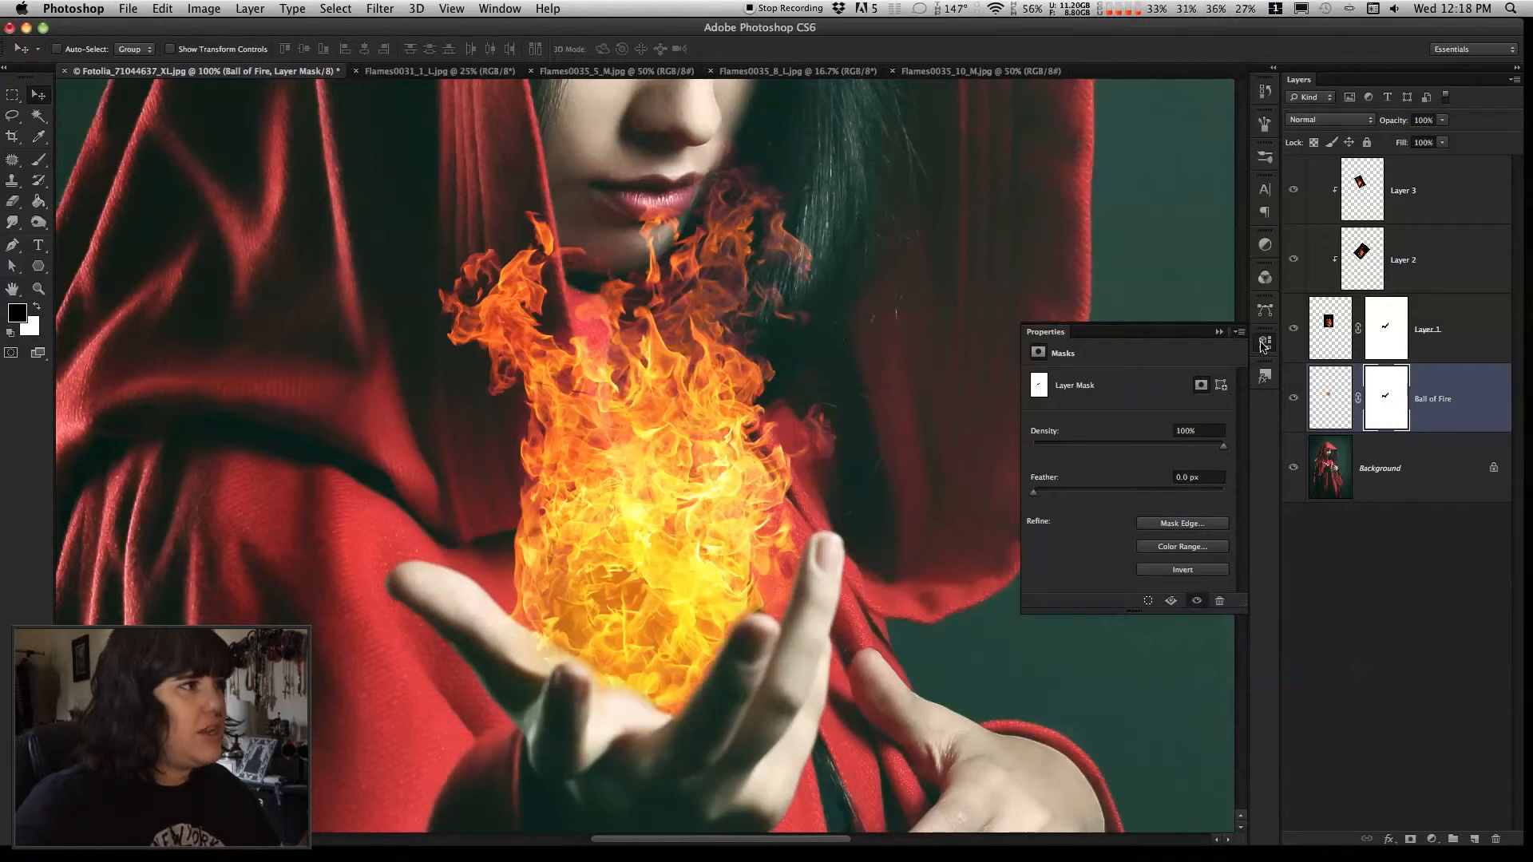
# Close the mask properties and examine the fireball within the whole figure at 33.3% zoom
pyautogui.click(1264, 343)
pyautogui.click(136, 10)
pyautogui.click(21, 134)
pyautogui.click(35, 290)
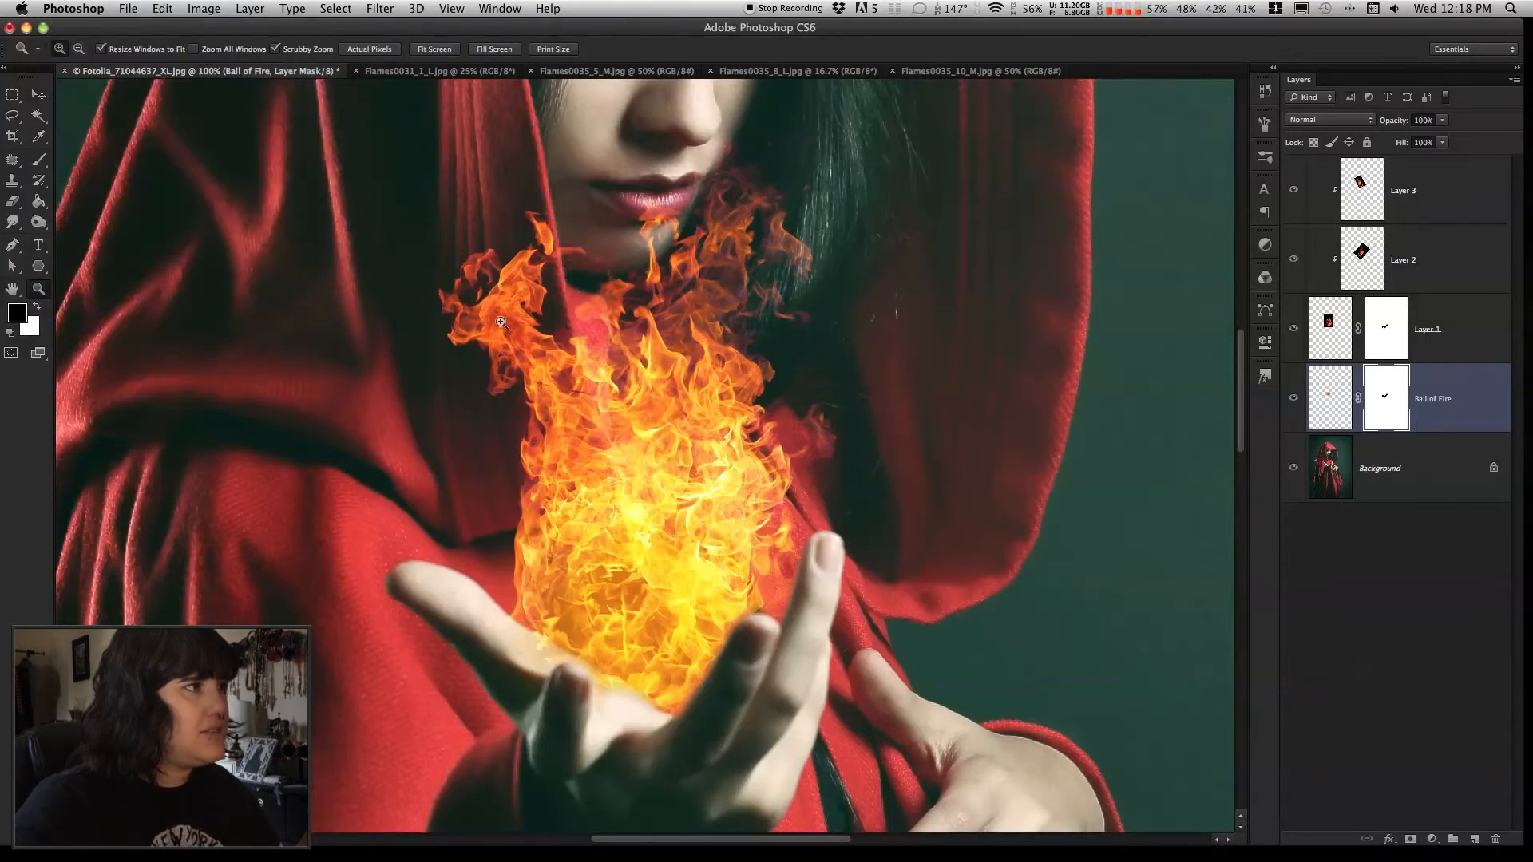
pyautogui.click(79, 51)
pyautogui.click(694, 577)
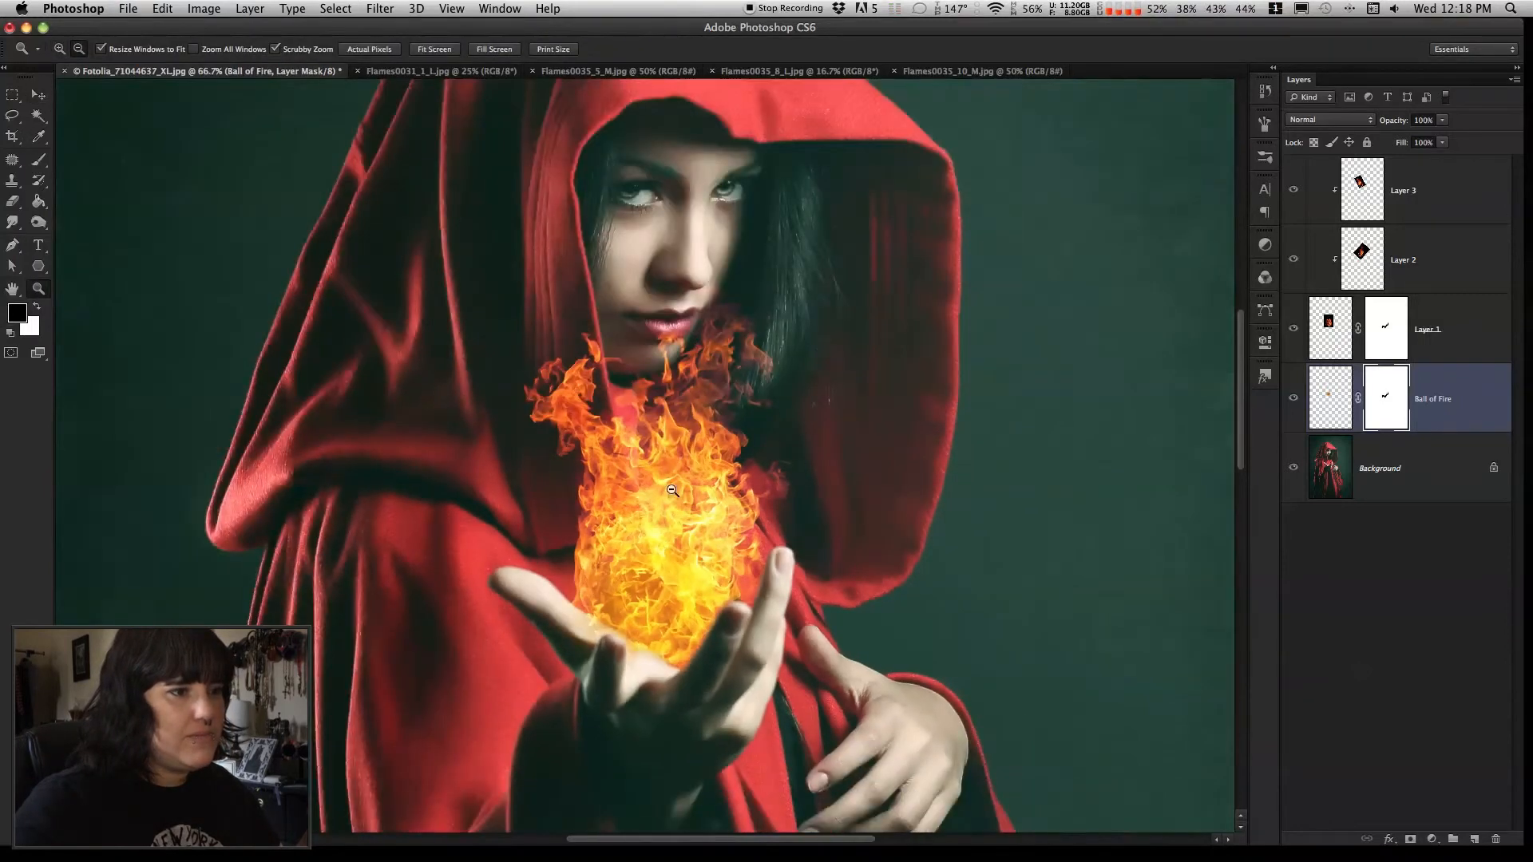
pyautogui.click(677, 493)
pyautogui.click(795, 563)
pyautogui.scroll(-3, 795, 564)
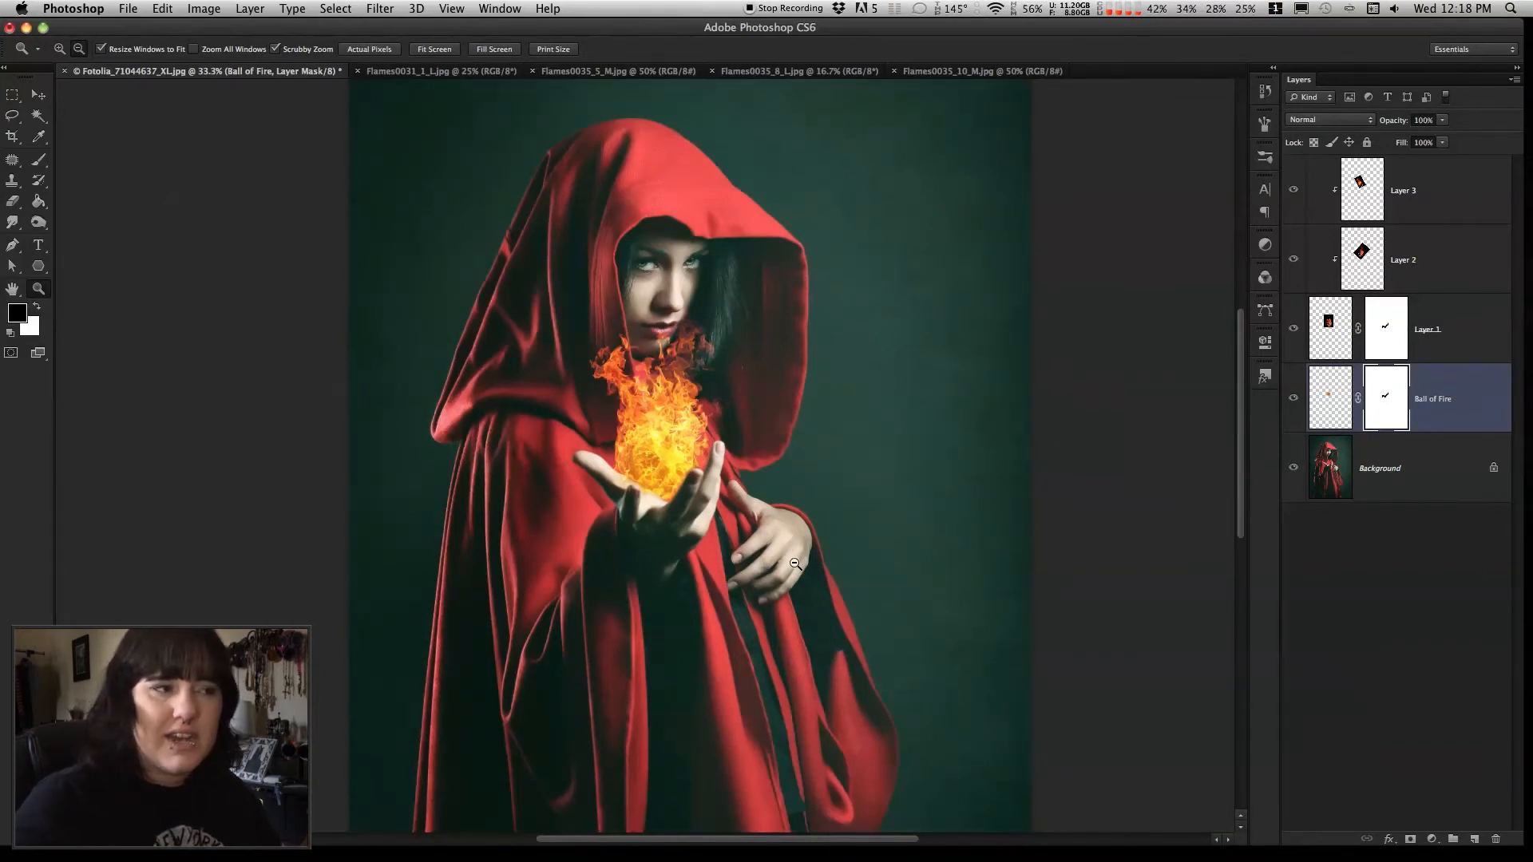
pyautogui.scroll(-1, 795, 564)
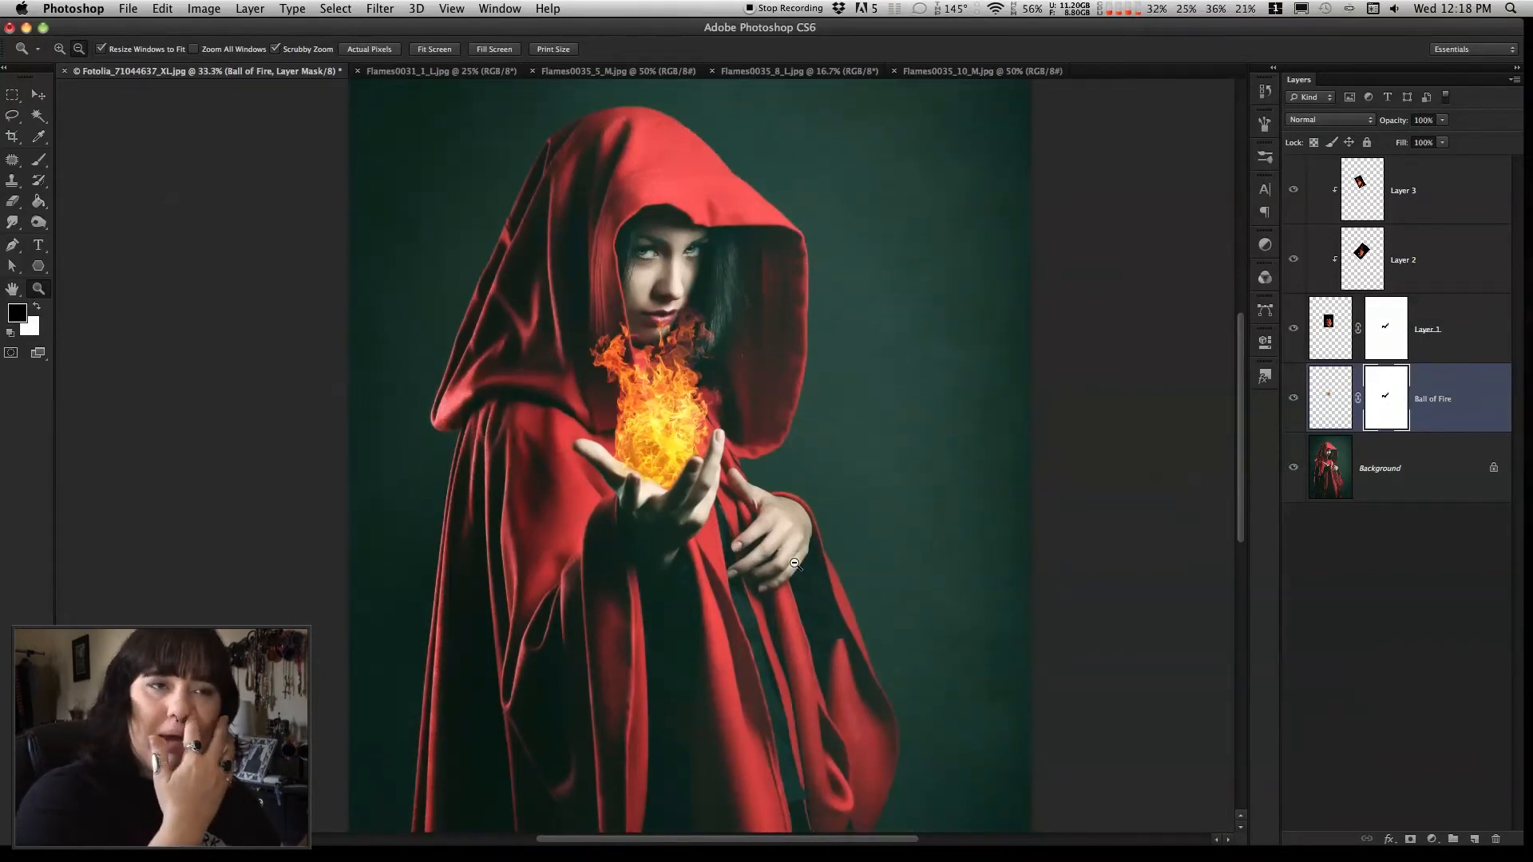